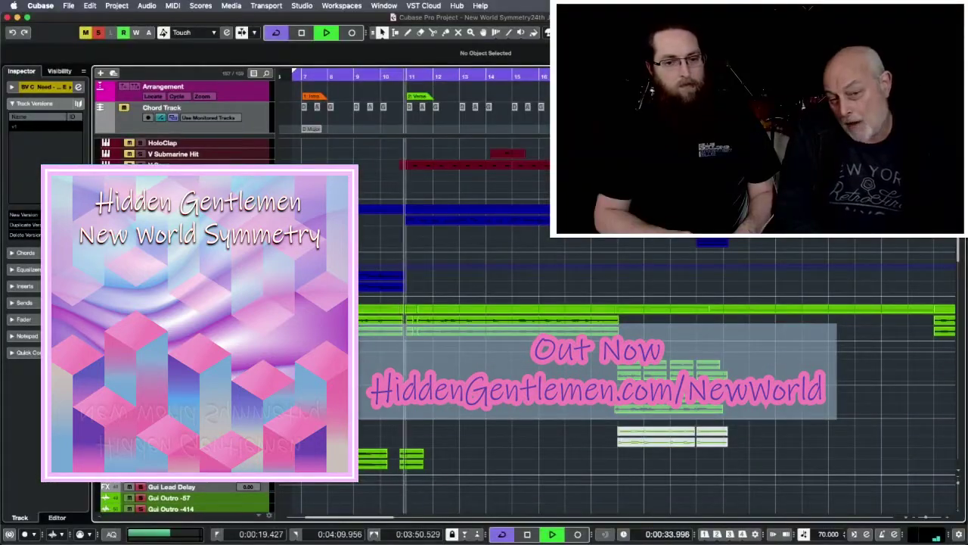
- Stop playback and inspect the Repeater effect behind the guitar intro lead bus's Gui Lead Delay send, closing it when done
{"action": "key", "text": "space"}
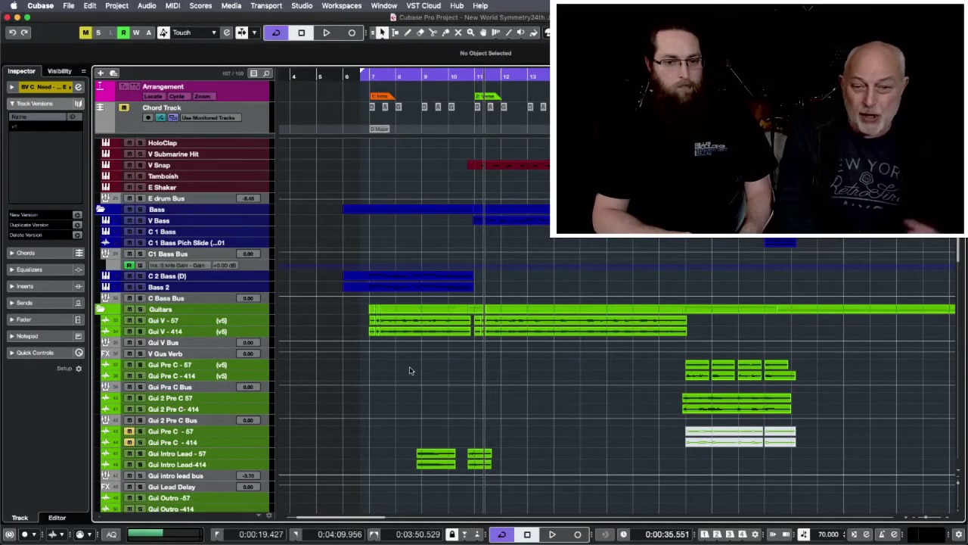
{"action": "scroll", "coordinate": [410, 370], "scroll_direction": "right", "scroll_amount": 2}
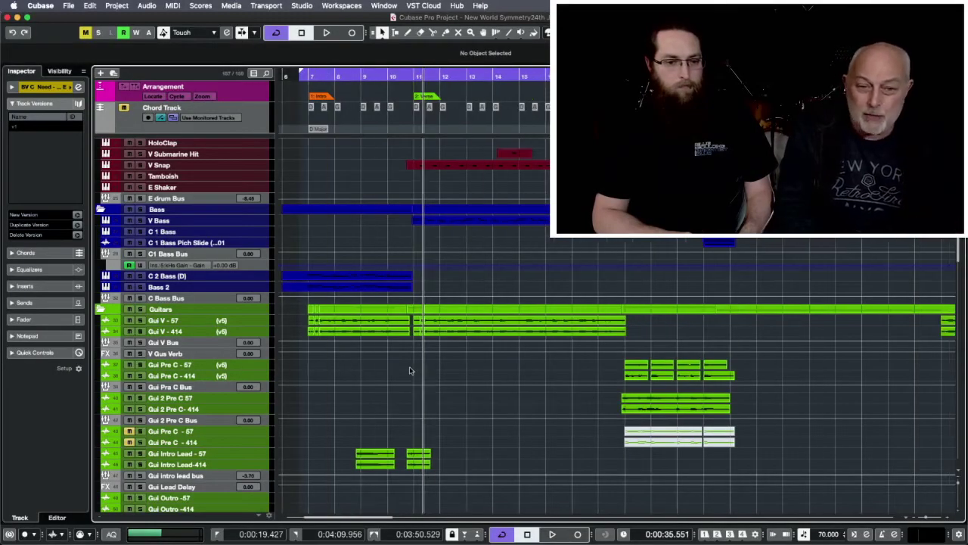
{"action": "scroll", "coordinate": [378, 372], "scroll_direction": "down", "scroll_amount": 3}
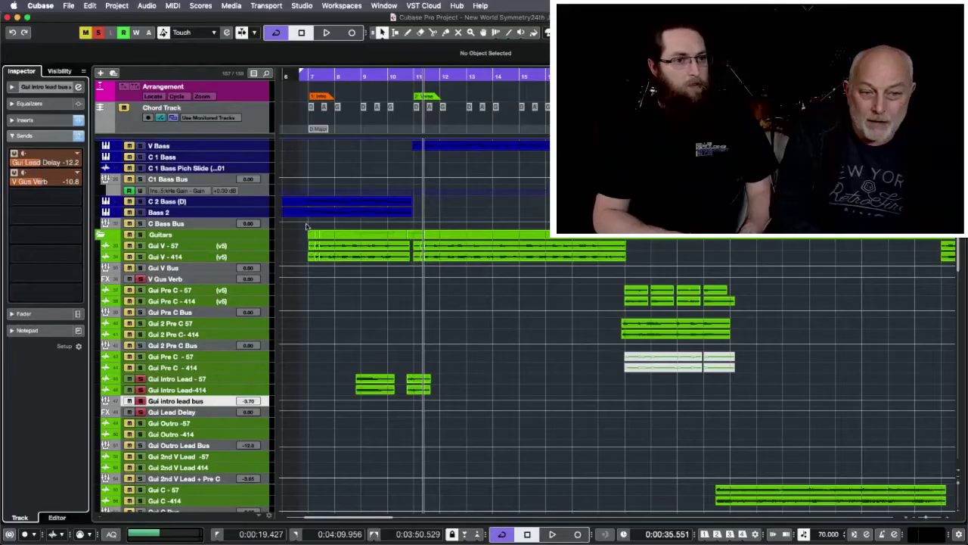
{"action": "right_click", "coordinate": [39, 160]}
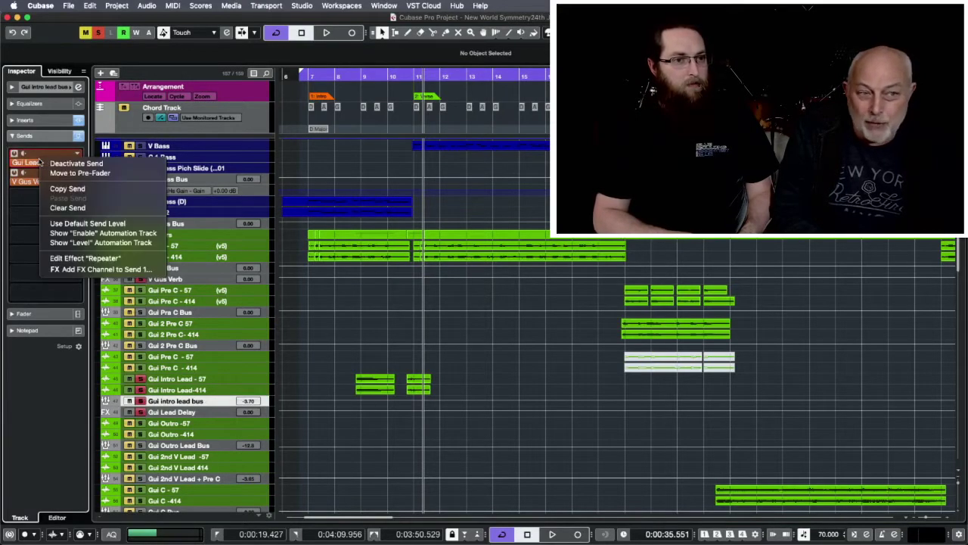
{"action": "left_click", "coordinate": [73, 258]}
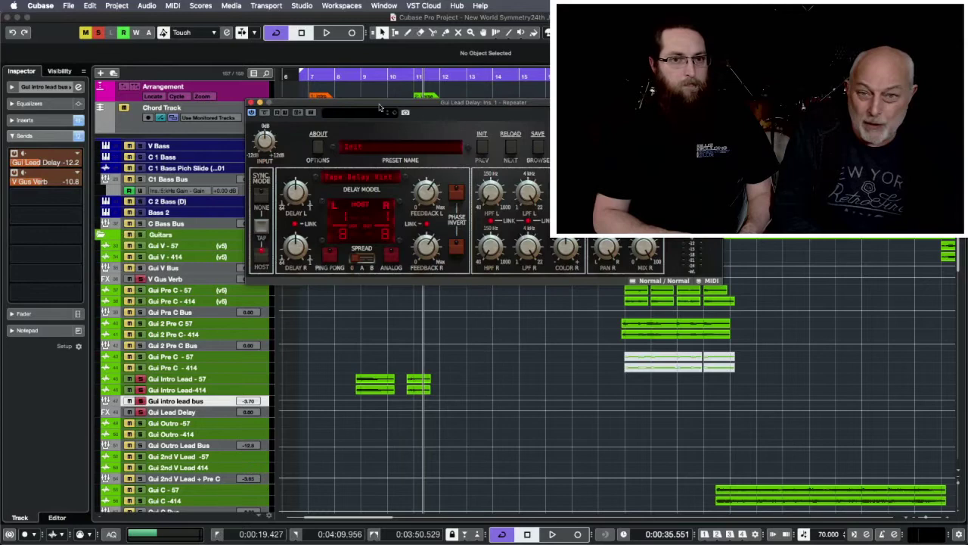
{"action": "left_click_drag", "start_coordinate": [379, 107], "coordinate": [220, 308]}
{"action": "key", "text": "super+w"}
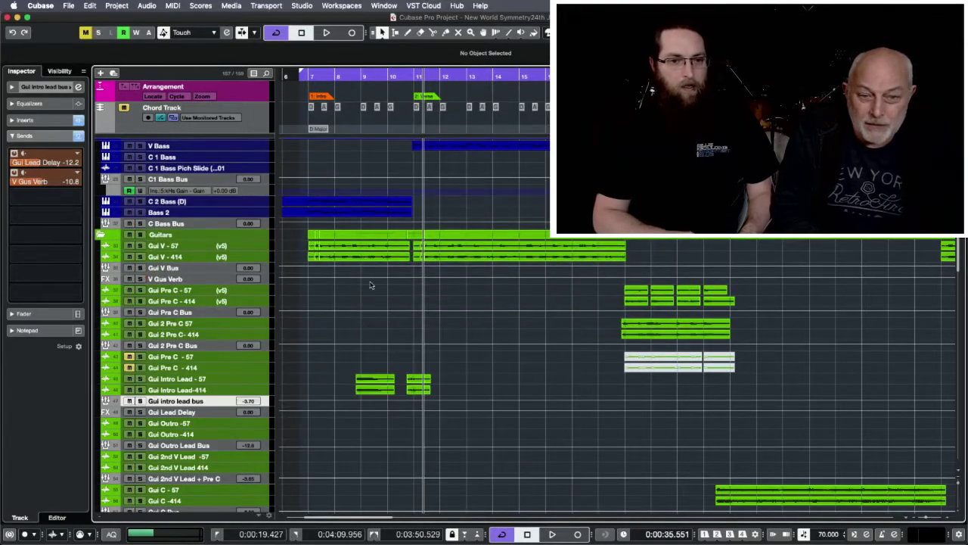
- Audition the Gui V - 57 and Gui V - 414 tracks in solo from the start of the intro and clear their solo
{"action": "left_click", "coordinate": [255, 249]}
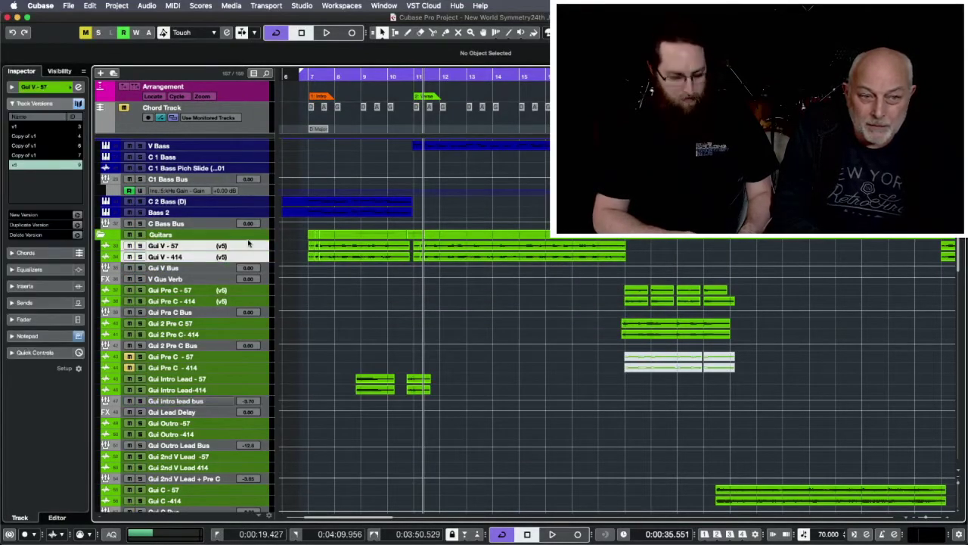
{"action": "key", "text": "s"}
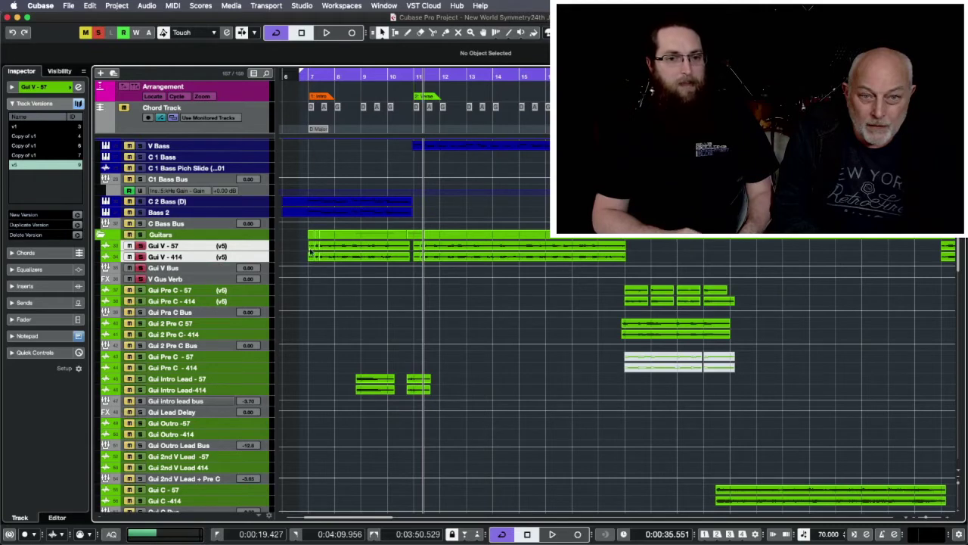
{"action": "left_click", "coordinate": [305, 74]}
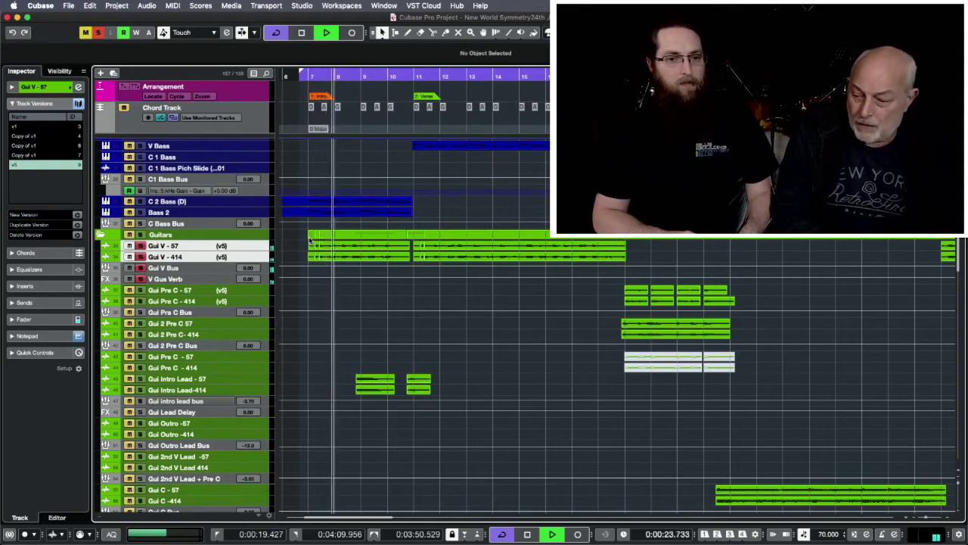
{"action": "key", "text": "space"}
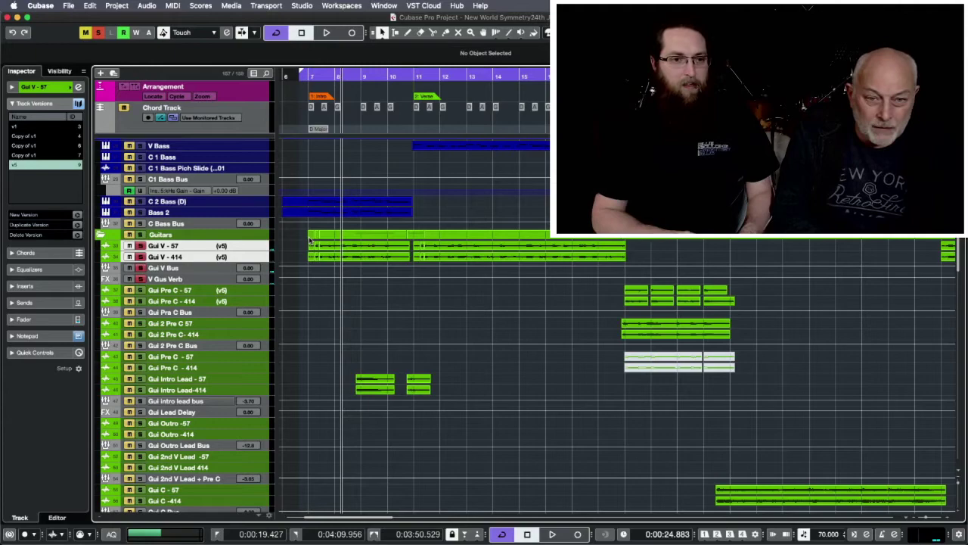
{"action": "left_click", "coordinate": [141, 256]}
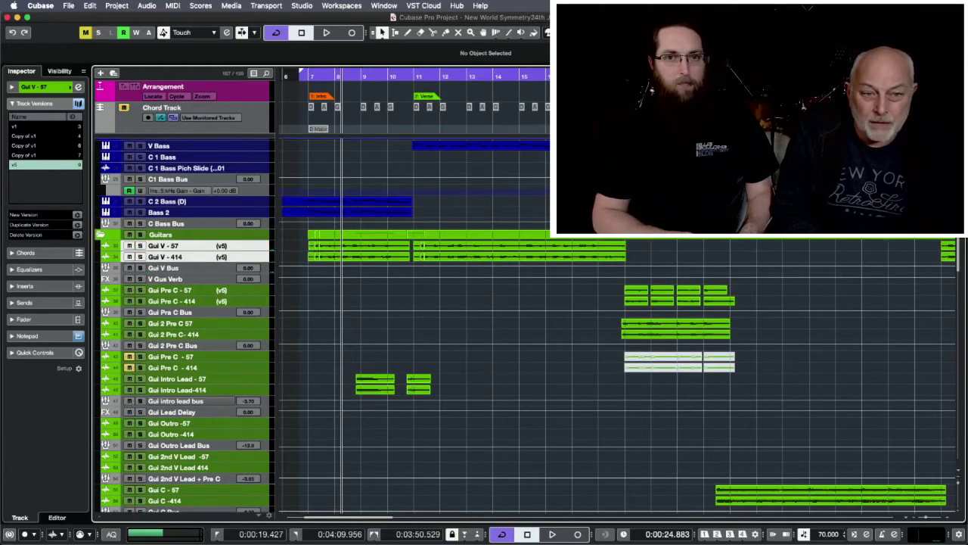
{"action": "key", "text": "alt+F3"}
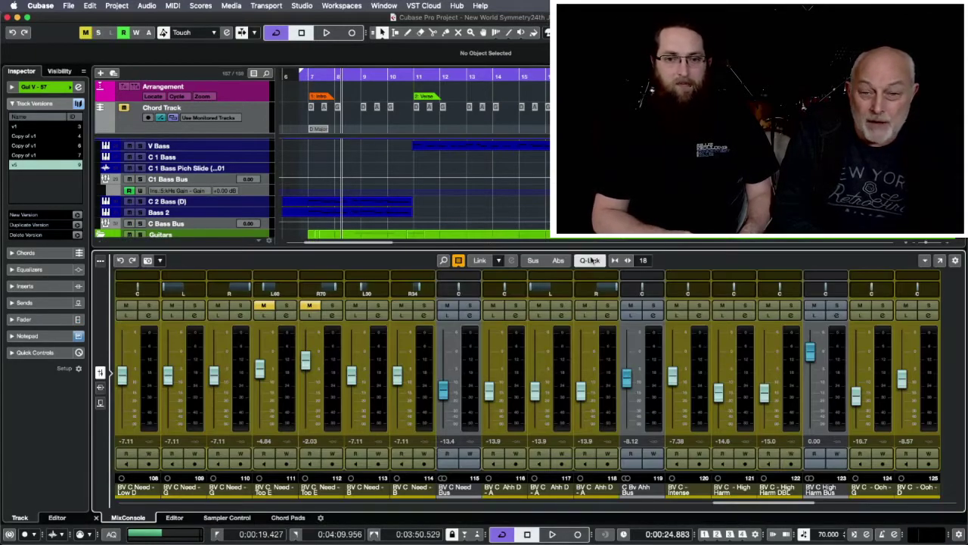
{"action": "key", "text": "alt+F3"}
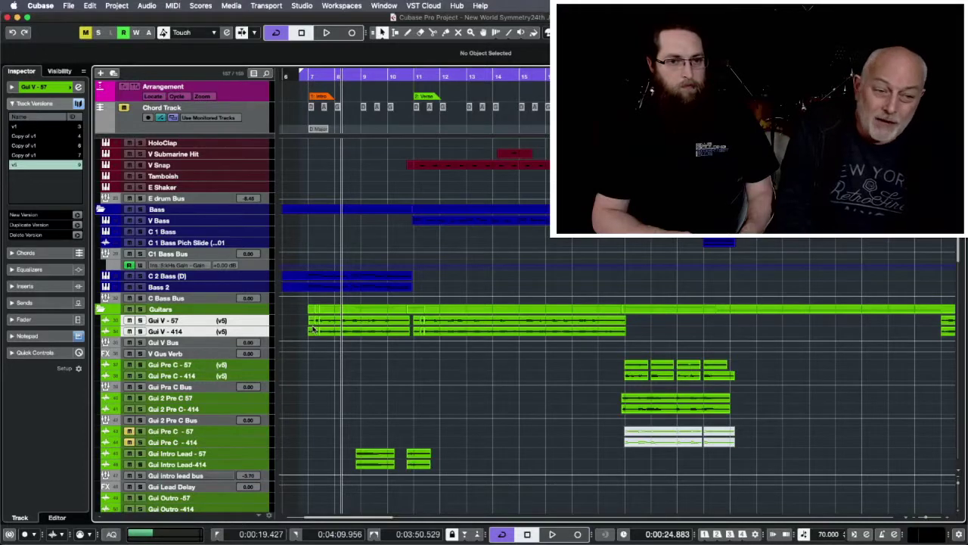
{"action": "scroll", "coordinate": [313, 329], "scroll_direction": "down", "scroll_amount": 3}
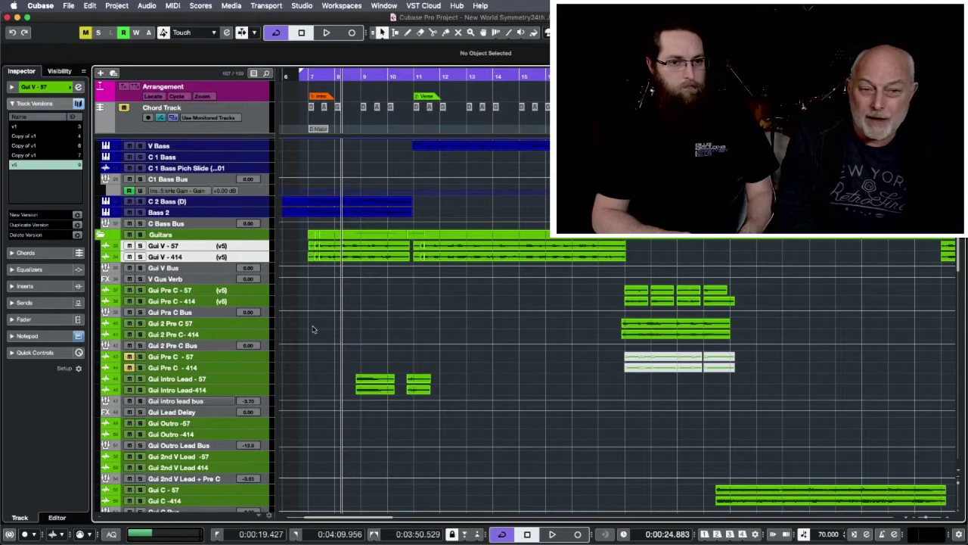
- Play the soloed Bass tracks from just before the intro, selecting C 2 Bass (D) and Bass 2 in turn
{"action": "scroll", "coordinate": [314, 330], "scroll_direction": "up", "scroll_amount": 5}
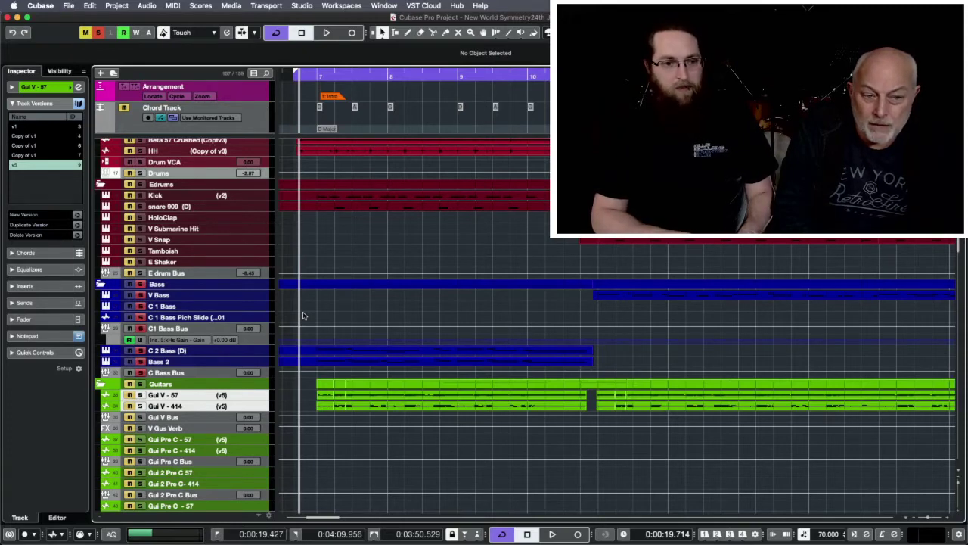
{"action": "key", "text": "space"}
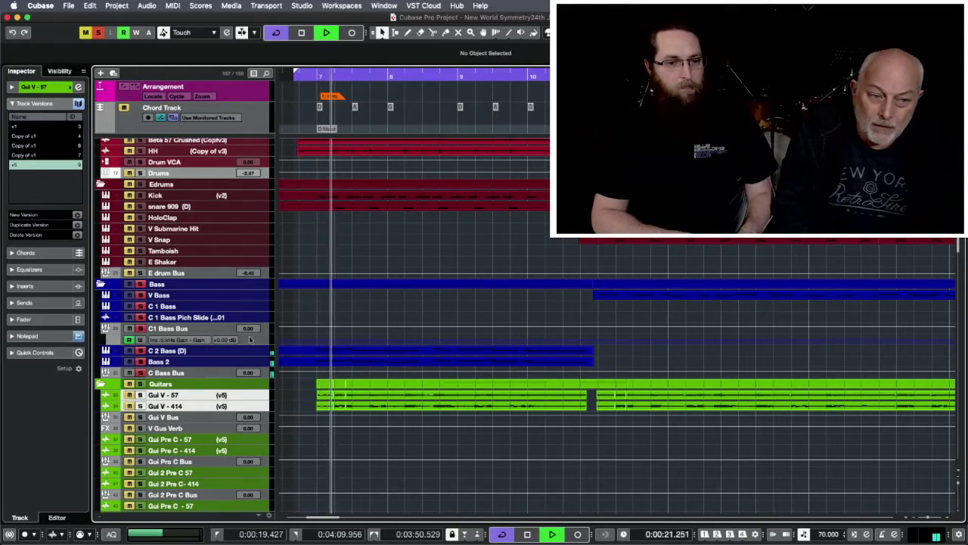
{"action": "left_click", "coordinate": [227, 350]}
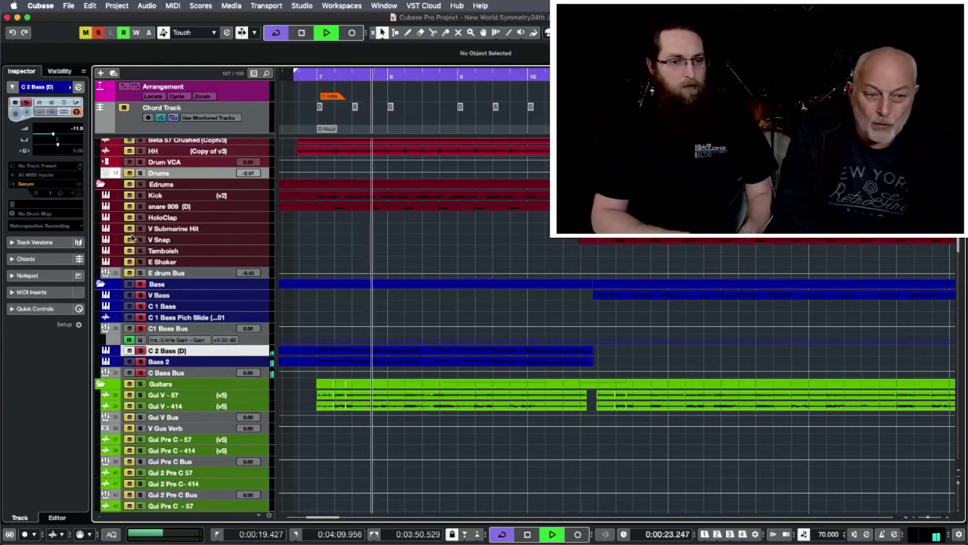
{"action": "left_click", "coordinate": [216, 361]}
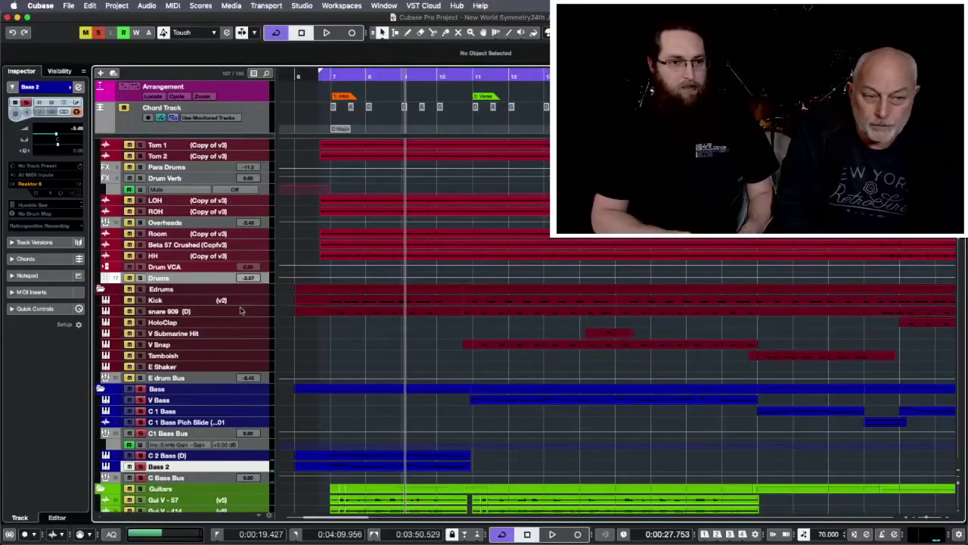
- Solo the Acoustic Drums folder
{"action": "scroll", "coordinate": [187, 266], "scroll_direction": "up", "scroll_amount": 3}
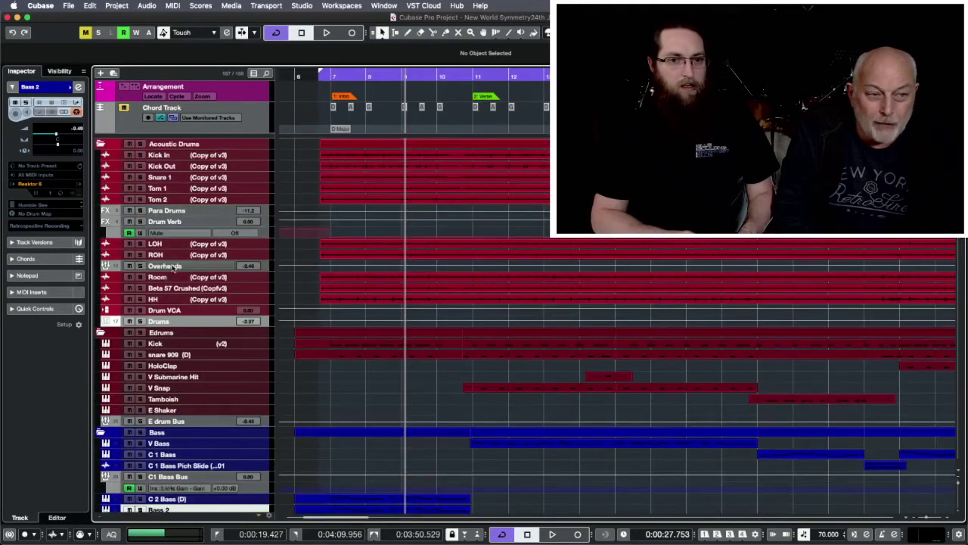
{"action": "left_click", "coordinate": [139, 145]}
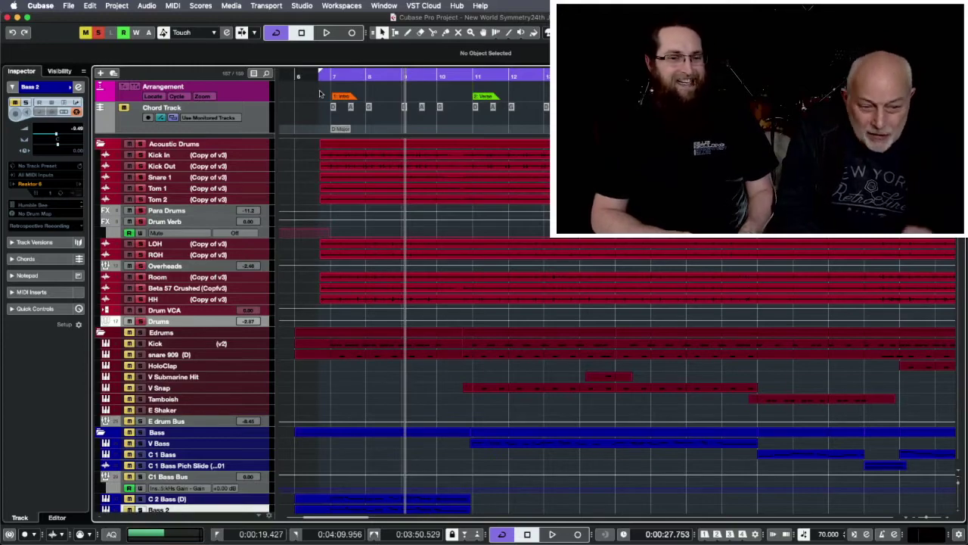
{"action": "scroll", "coordinate": [317, 398], "scroll_direction": "down", "scroll_amount": 10}
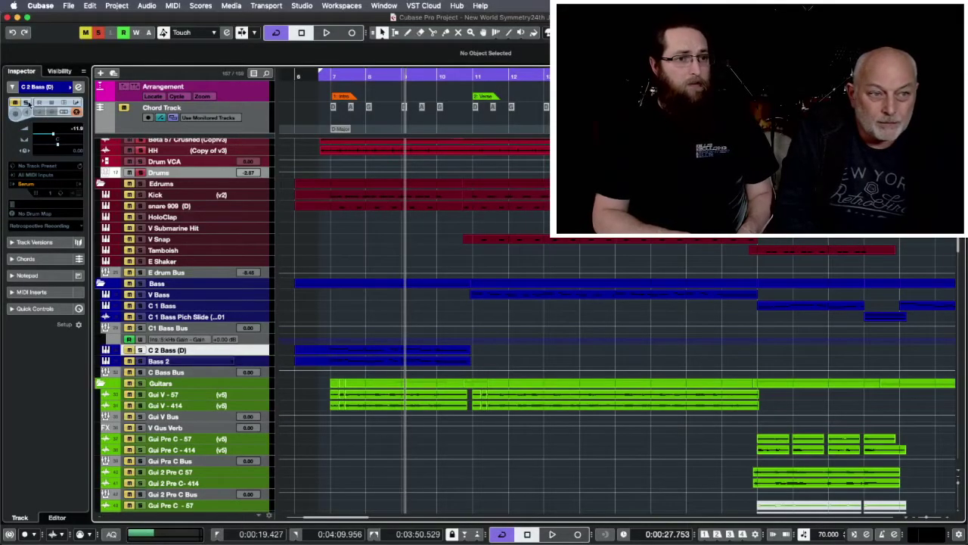
- Audition C 2 Bass (D) in solo from bar 7, inspect its equalizer in the channel settings, and stop playback
{"action": "left_click", "coordinate": [333, 78]}
{"action": "key", "text": "space"}
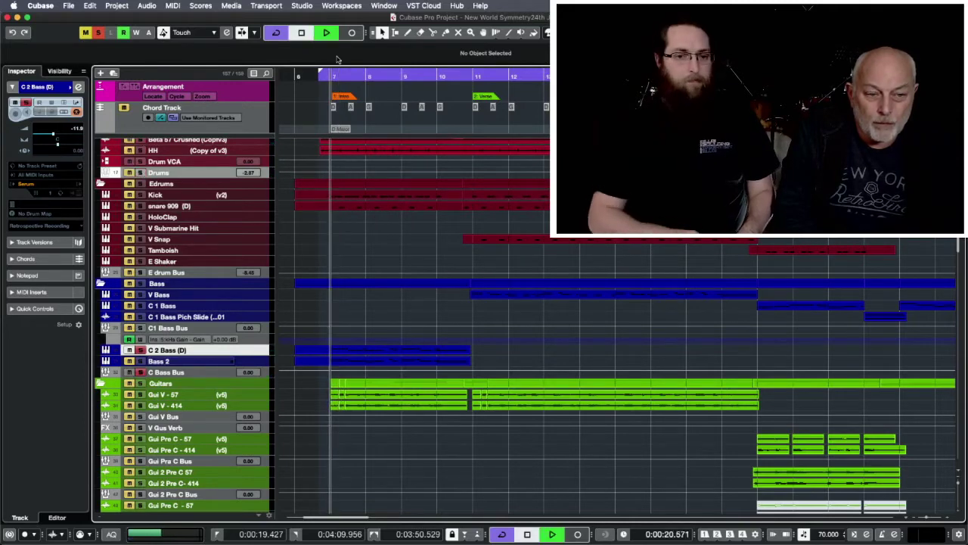
{"action": "key", "text": "space"}
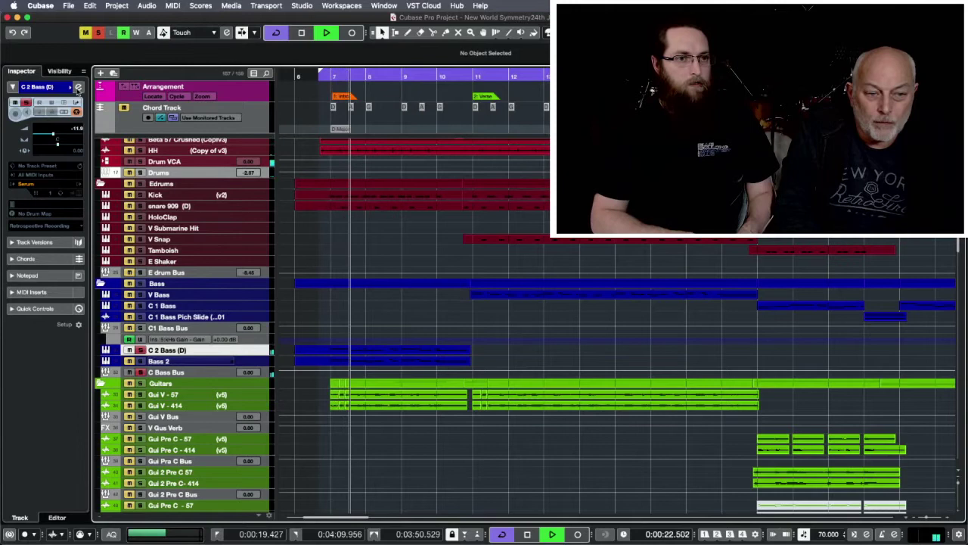
{"action": "left_click", "coordinate": [51, 103]}
{"action": "left_click", "coordinate": [548, 117]}
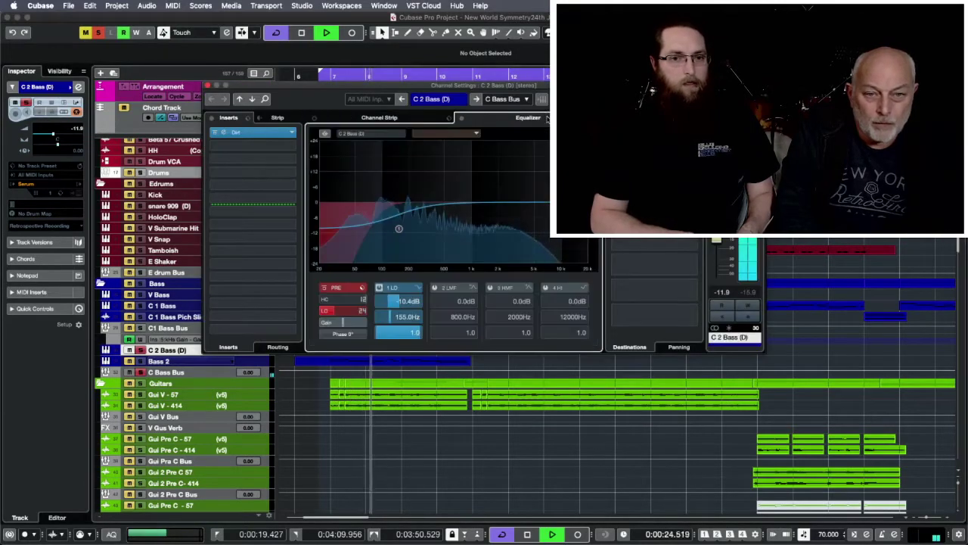
{"action": "left_click", "coordinate": [208, 85]}
{"action": "key", "text": "space"}
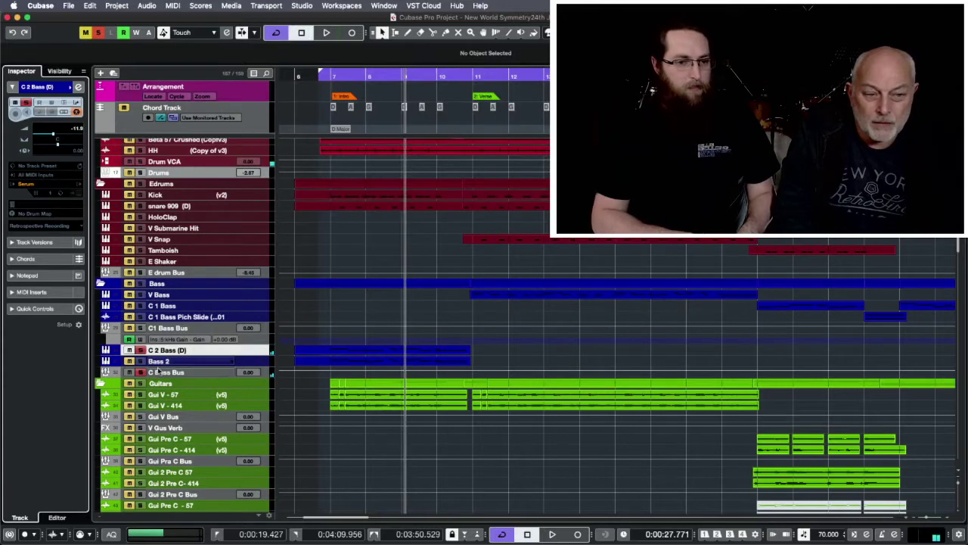
- Audition Bass 2 in solo from bar 7, glance at the C 2 Bass (D) channel settings, and stop playback
{"action": "key", "text": "space"}
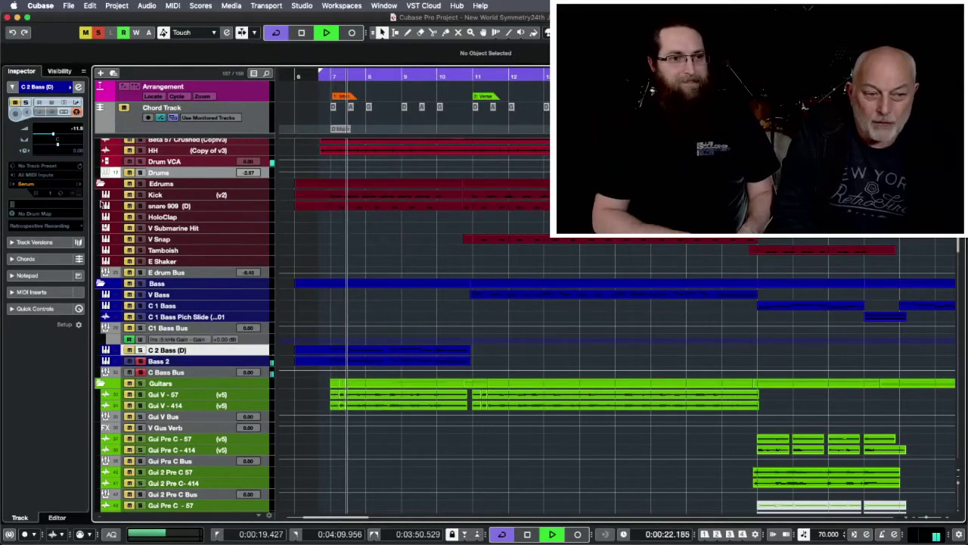
{"action": "key", "text": "e"}
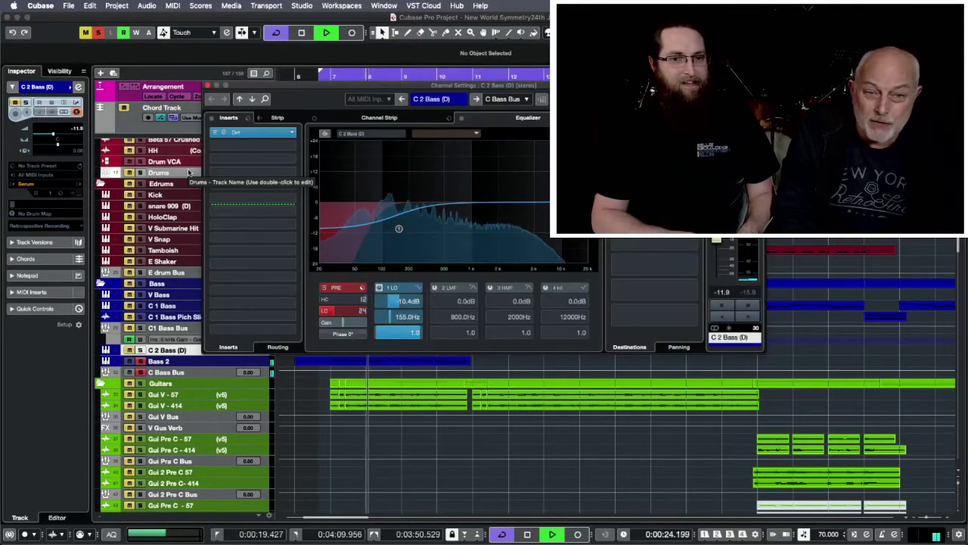
{"action": "left_click", "coordinate": [207, 86]}
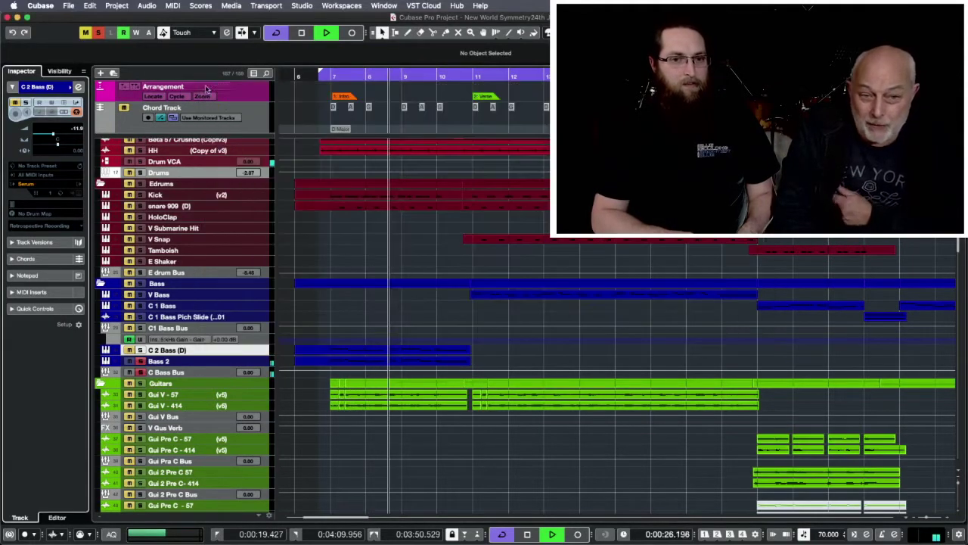
{"action": "key", "text": "space"}
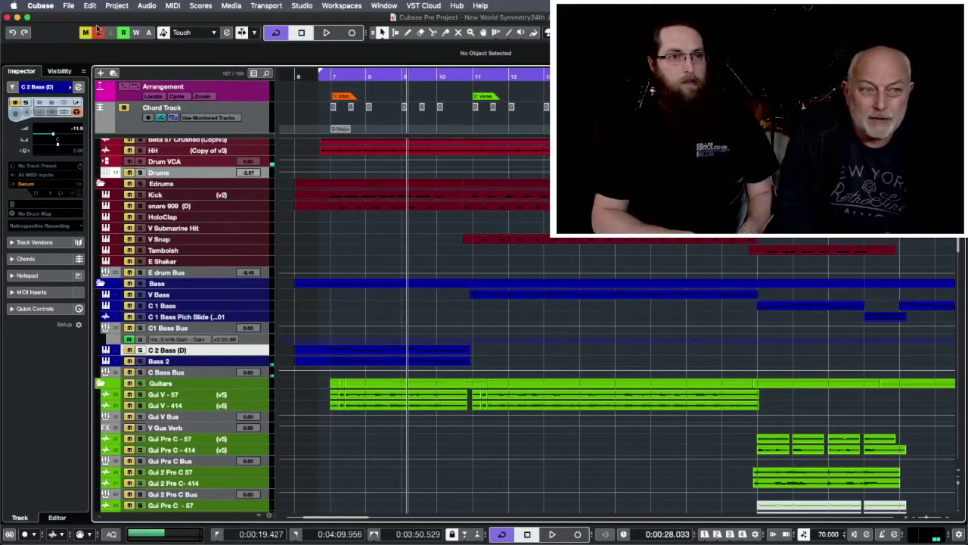
- Solo the Acoustic Drums folder and play it from just before bar 7
{"action": "key", "text": "g"}
{"action": "scroll", "coordinate": [141, 145], "scroll_direction": "up", "scroll_amount": 5}
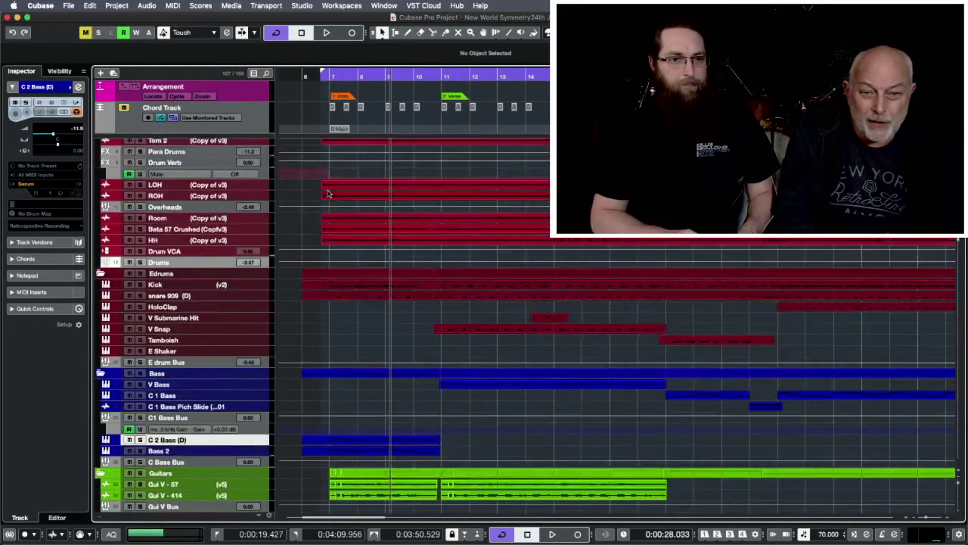
{"action": "left_click", "coordinate": [324, 76]}
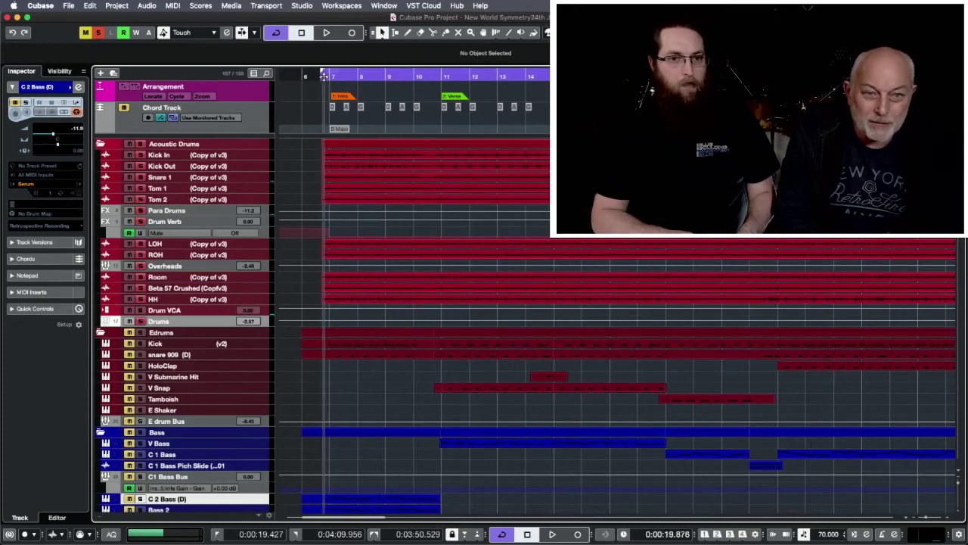
{"action": "key", "text": "space"}
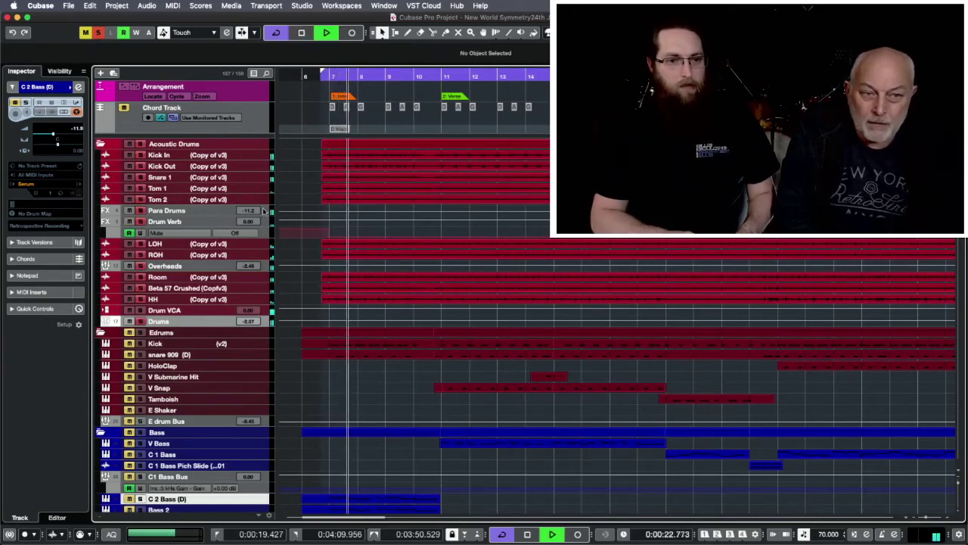
- Examine the Para Drums and other drum channels' sends in the mixer while the drums play, and stop playback
{"action": "left_click", "coordinate": [318, 210]}
{"action": "key", "text": "alt+F3"}
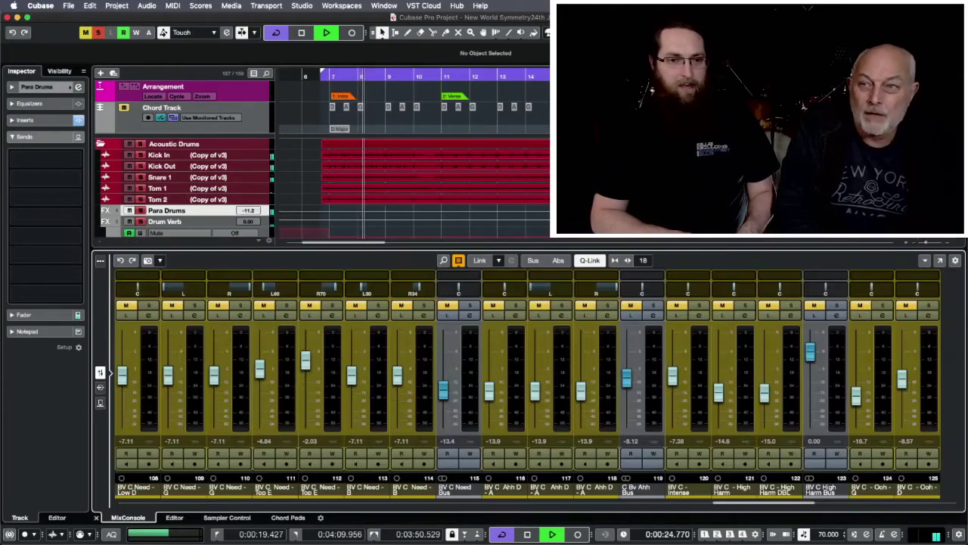
{"action": "left_click", "coordinate": [100, 386]}
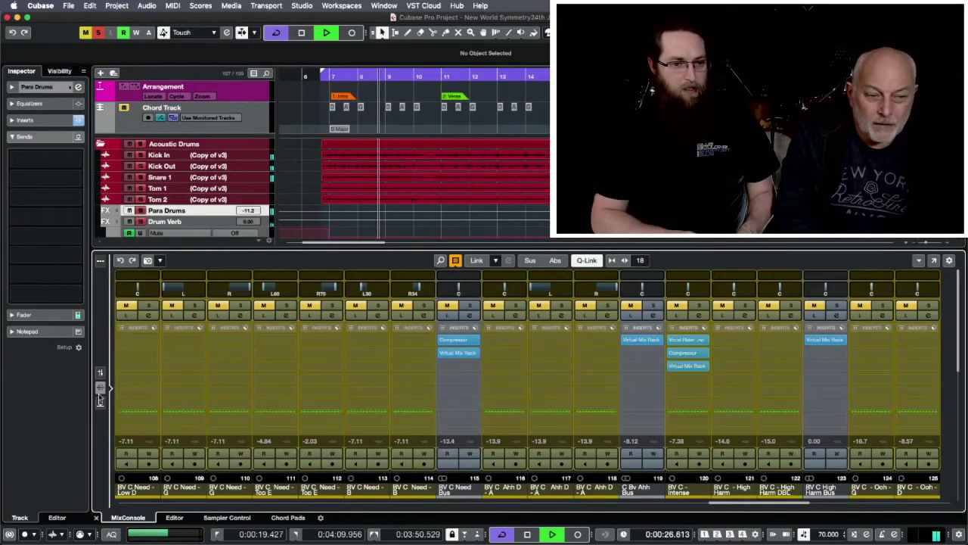
{"action": "left_click", "coordinate": [100, 403]}
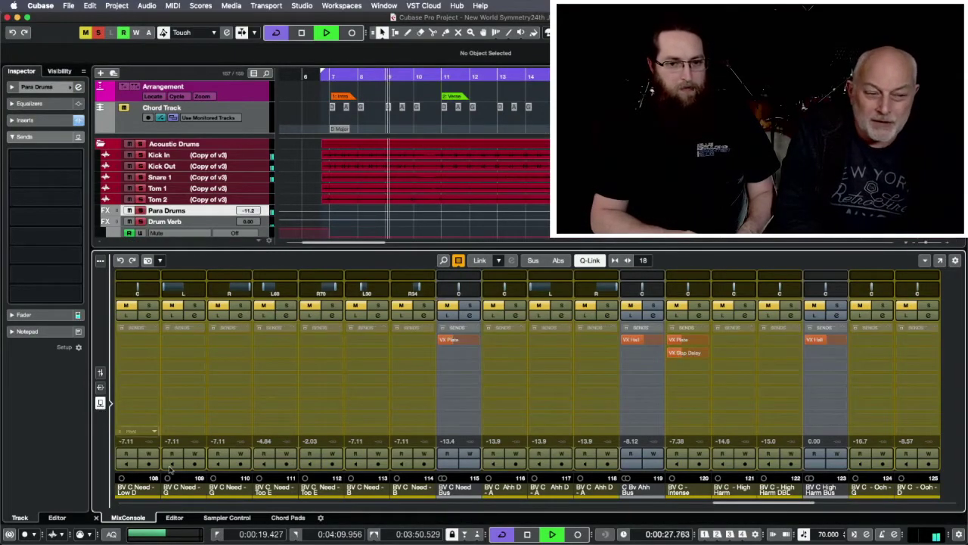
{"action": "left_click", "coordinate": [139, 503]}
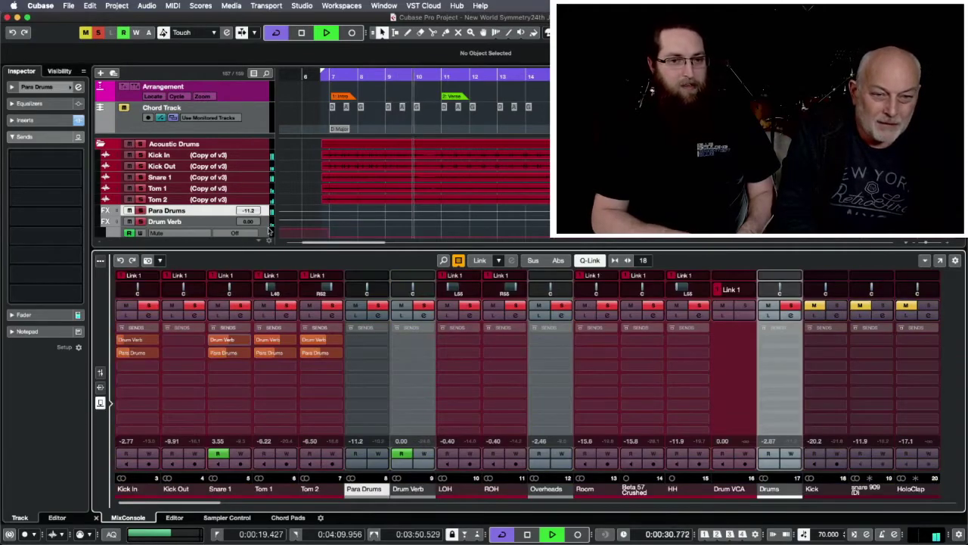
{"action": "key", "text": "space"}
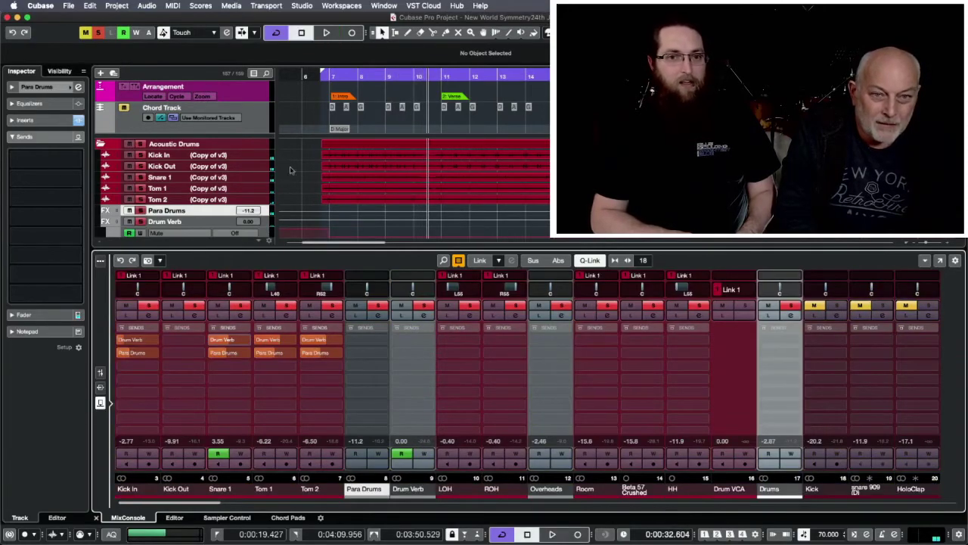
- Return the playhead to just before bar 7, hide the mixer and unsolo the Acoustic Drums folder
{"action": "left_click", "coordinate": [323, 76]}
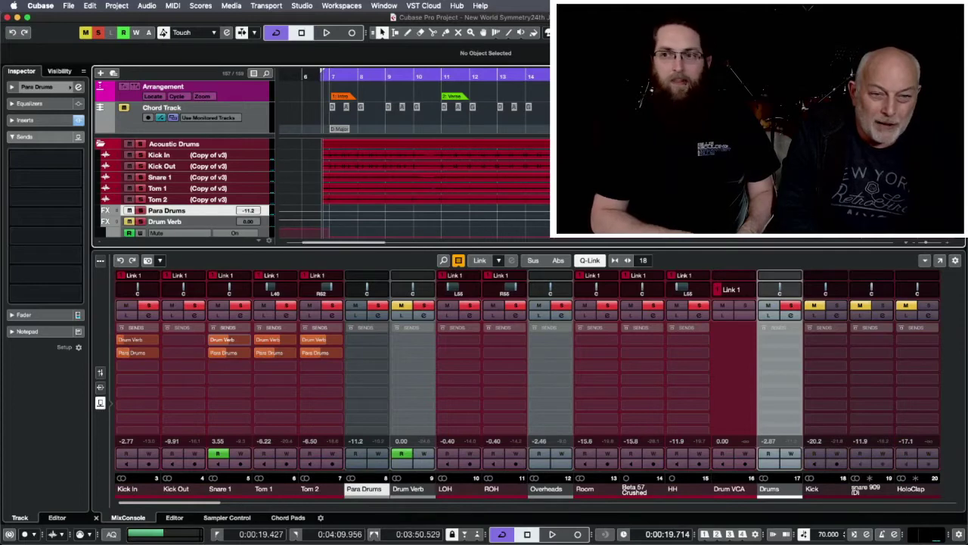
{"action": "key", "text": "alt+F3"}
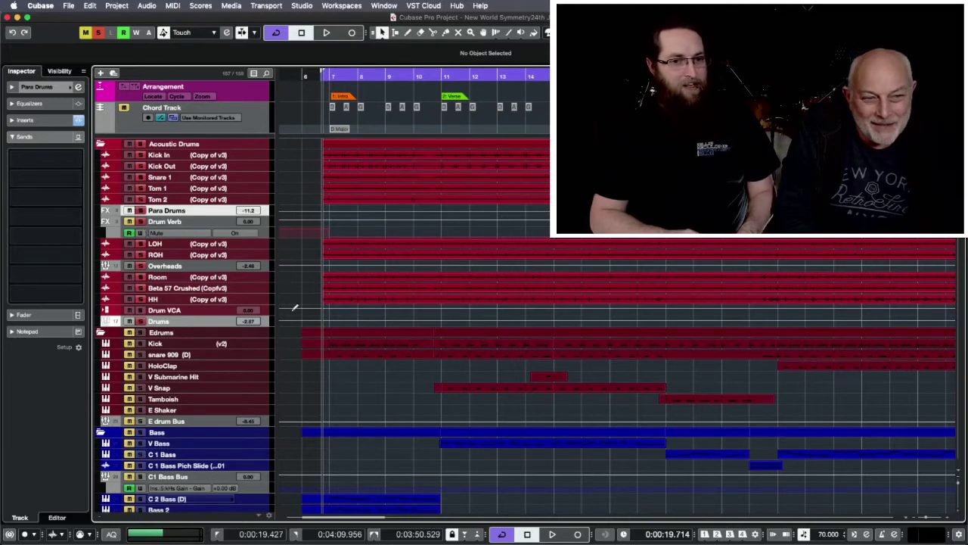
{"action": "left_click", "coordinate": [141, 144]}
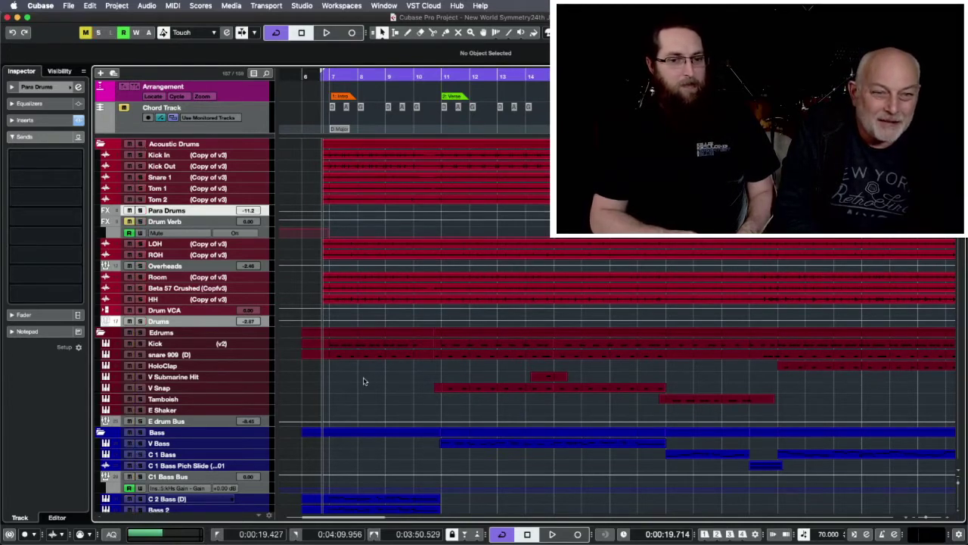
- Audition the Edrums folder in solo from just before bar 7, select its Kick track, stop playback and clear all solos
{"action": "left_click", "coordinate": [265, 345]}
{"action": "left_click", "coordinate": [258, 333]}
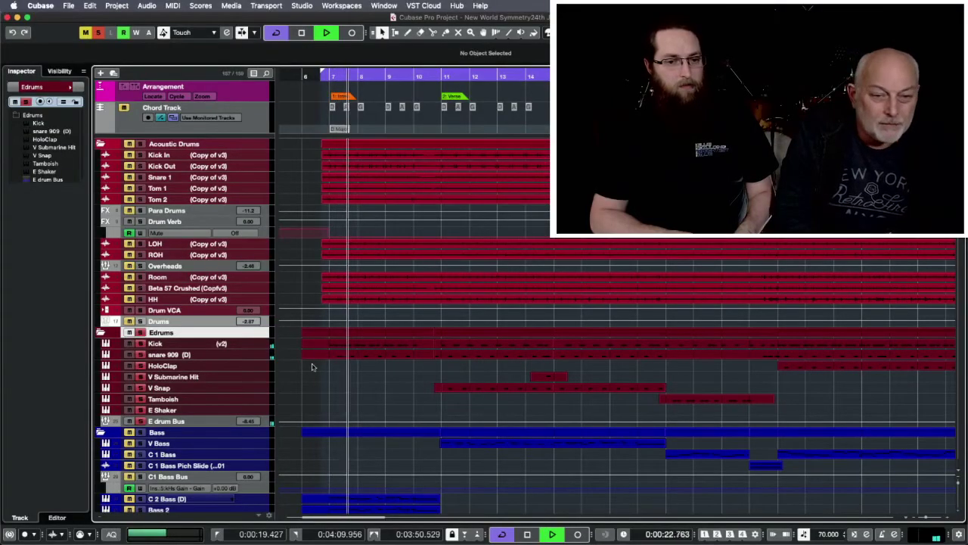
{"action": "left_click", "coordinate": [261, 345]}
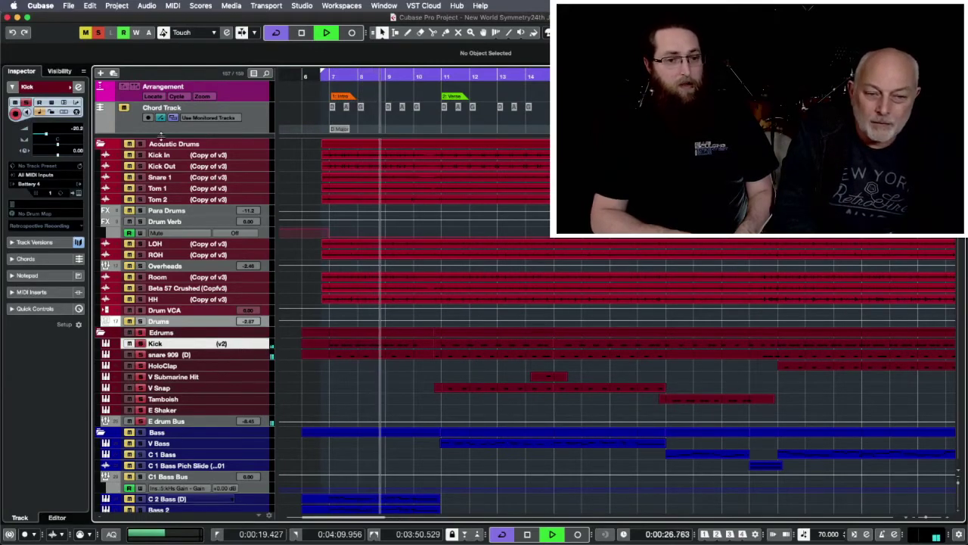
{"action": "left_click", "coordinate": [98, 33]}
{"action": "key", "text": "space"}
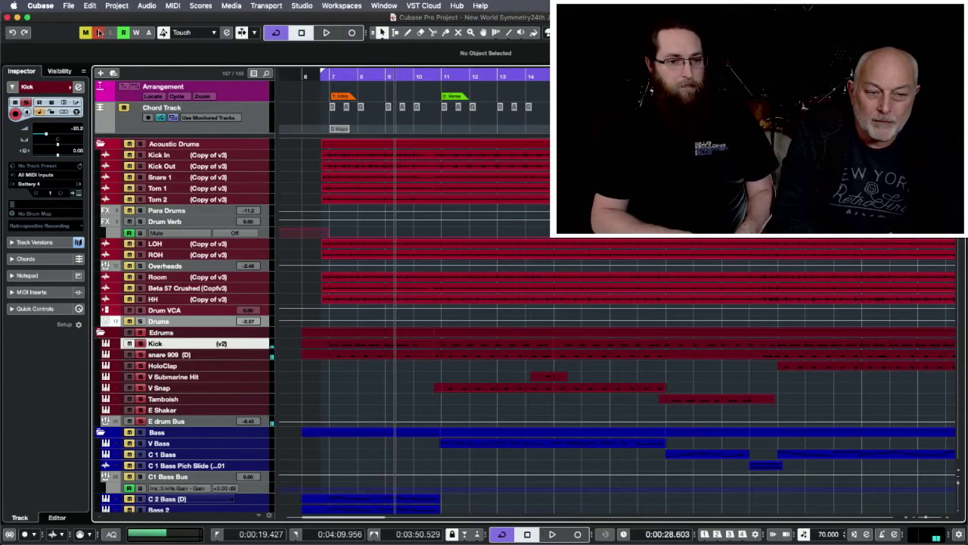
- Solo the Synths folder, play it from the start of the intro at bar 7, and stop playback
{"action": "scroll", "coordinate": [354, 301], "scroll_direction": "down", "scroll_amount": 15}
{"action": "scroll", "coordinate": [354, 301], "scroll_direction": "left", "scroll_amount": 3}
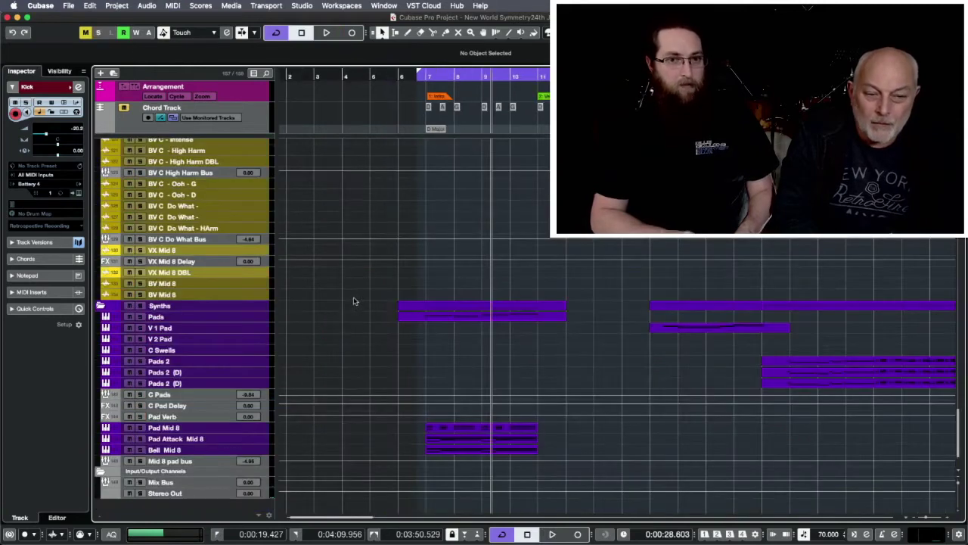
{"action": "left_click", "coordinate": [141, 306]}
{"action": "left_click", "coordinate": [433, 96]}
{"action": "key", "text": "space"}
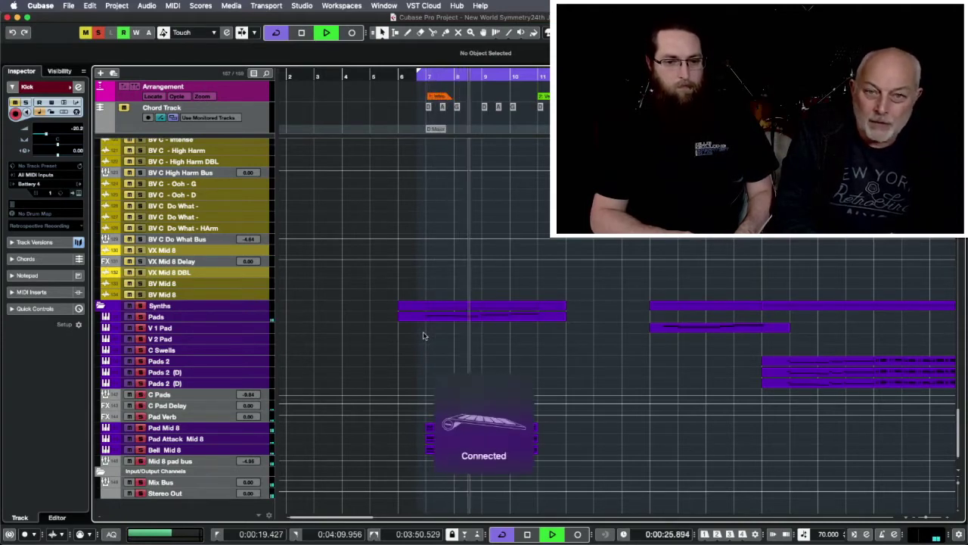
{"action": "key", "text": "space"}
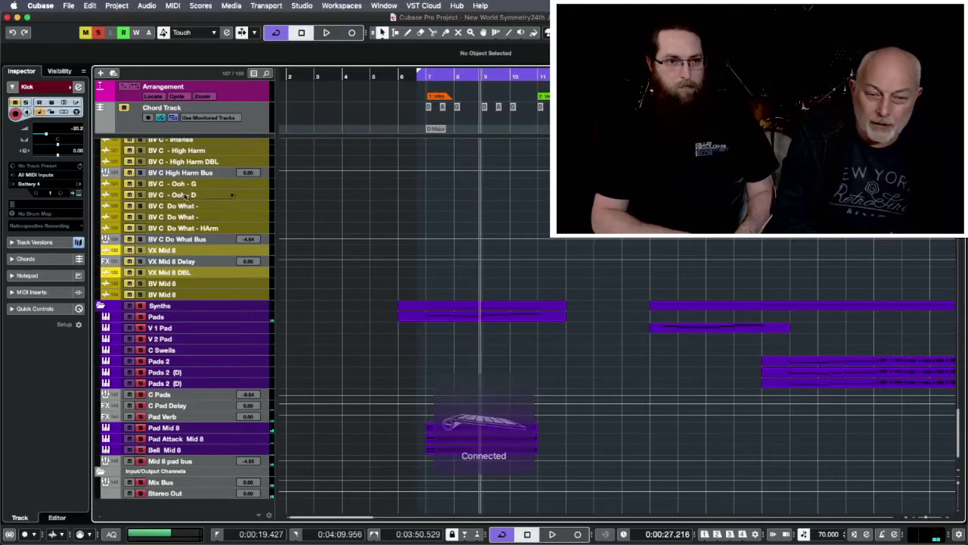
- Clear the Synths solo and audition only the Pads track from bar 7
{"action": "left_click", "coordinate": [97, 34]}
{"action": "left_click", "coordinate": [140, 316]}
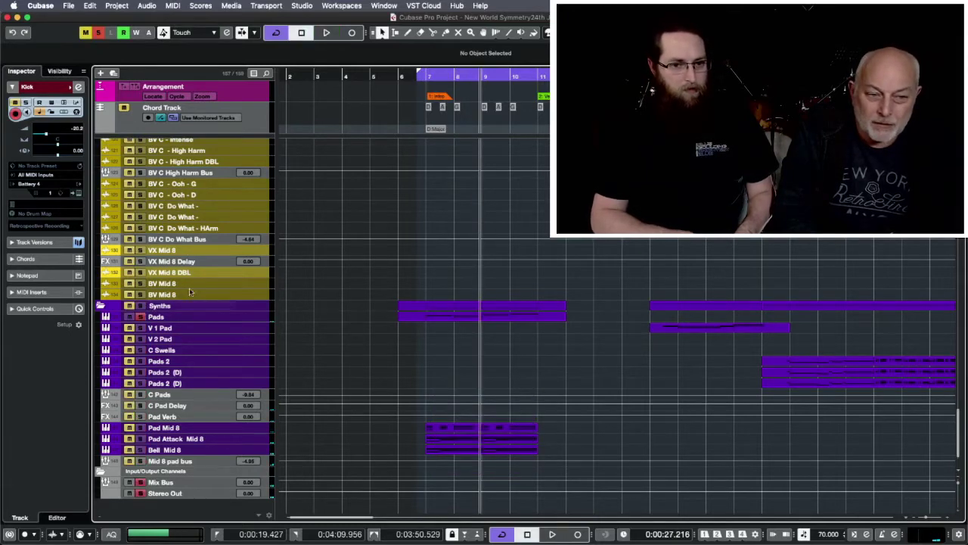
{"action": "double_click", "coordinate": [424, 79]}
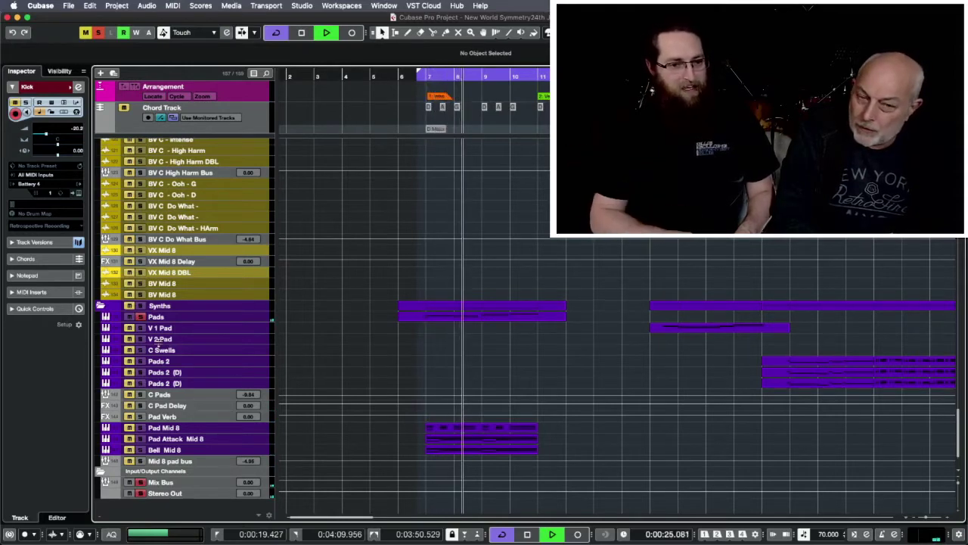
{"action": "key", "text": "space"}
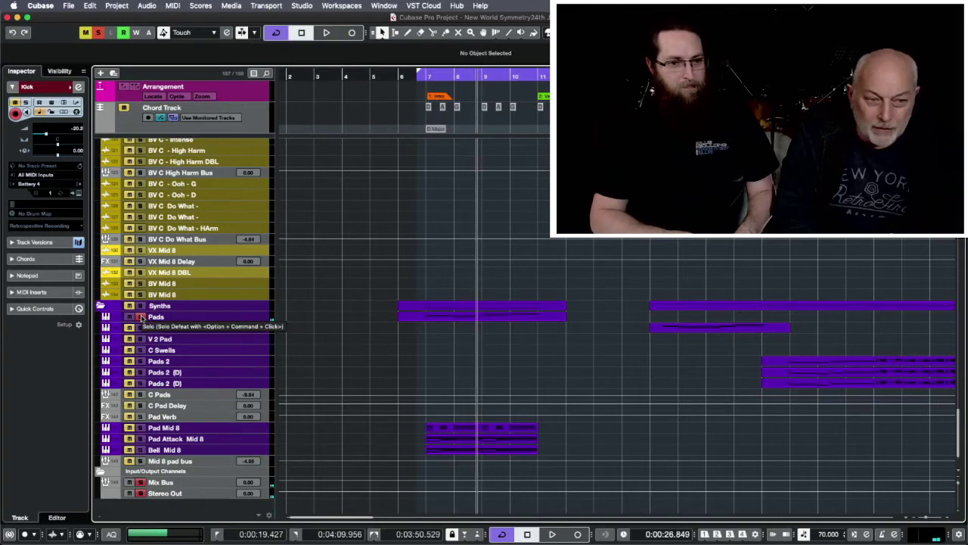
- Solo Pad Mid 8 and the Mid 8 pad bus, and play them from bar 7
{"action": "left_click", "coordinate": [139, 428]}
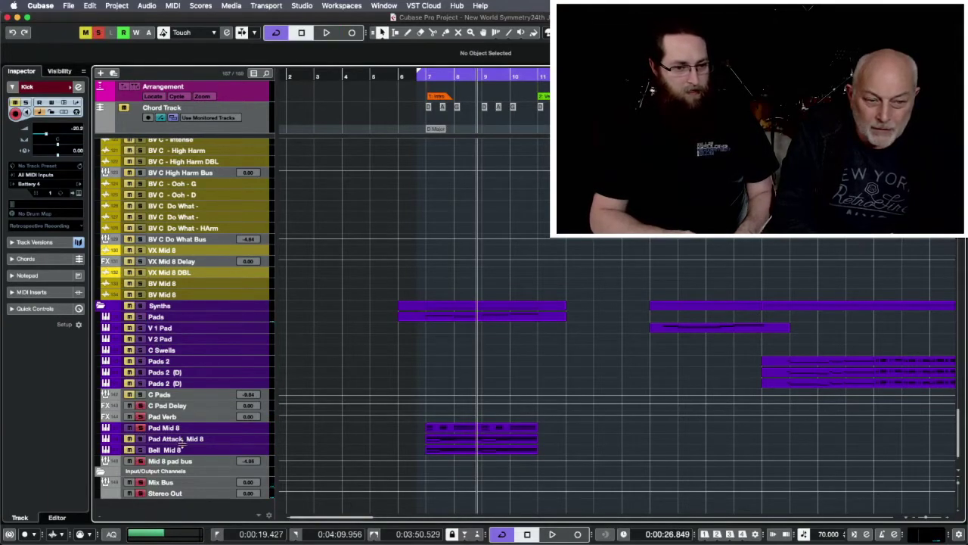
{"action": "left_click", "coordinate": [141, 461]}
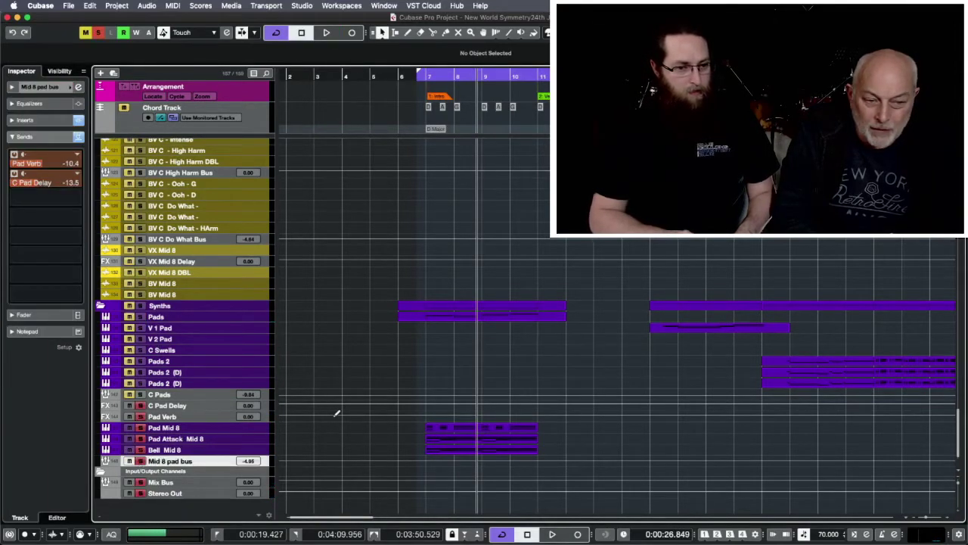
{"action": "key", "text": "g"}
{"action": "key", "text": "g"}
{"action": "key", "text": "g"}
{"action": "key", "text": "g"}
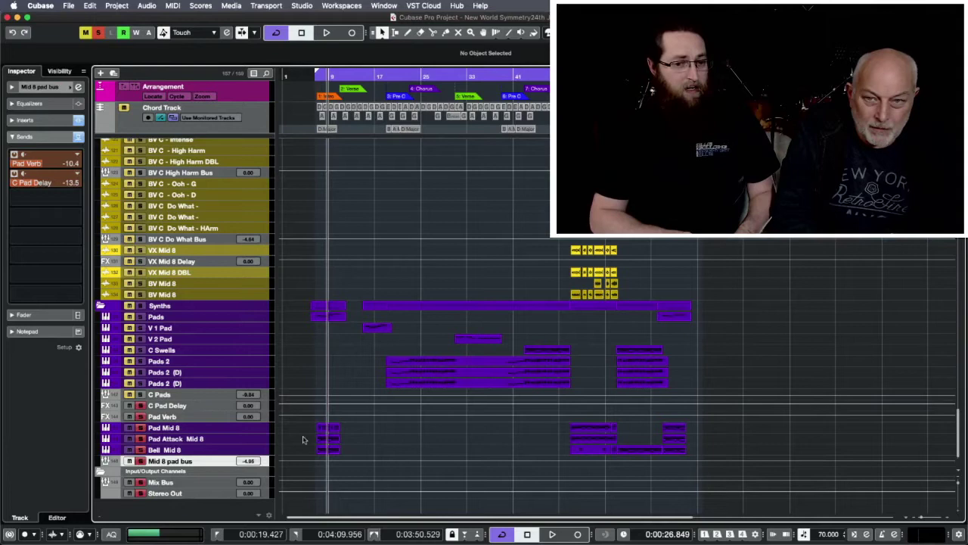
{"action": "key", "text": "h"}
{"action": "key", "text": "h"}
{"action": "left_click", "coordinate": [339, 76]}
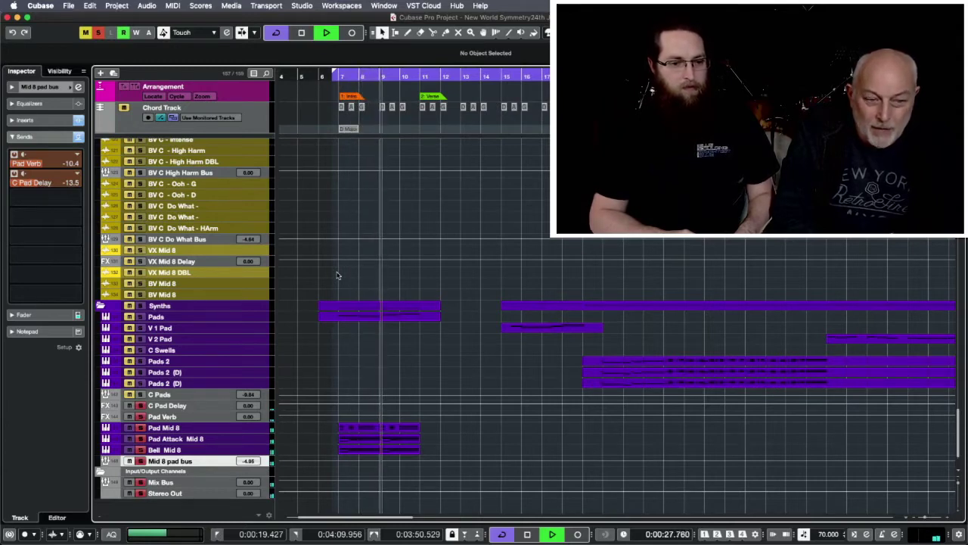
- Audition the Vocals folder in solo through the first verse, select the VX Verse track, stop playback and clear the solo
{"action": "key", "text": "g"}
{"action": "key", "text": "g"}
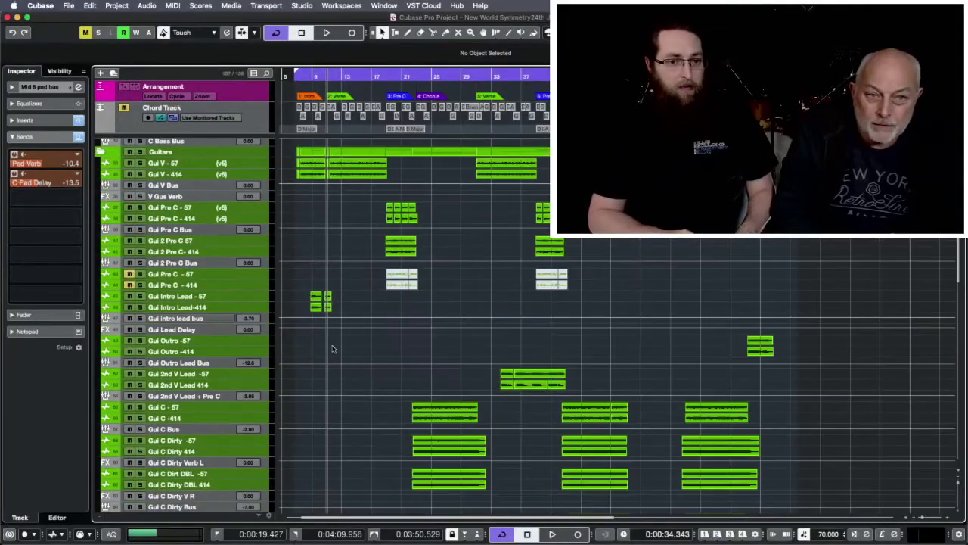
{"action": "scroll", "coordinate": [331, 349], "scroll_direction": "up", "scroll_amount": 5}
{"action": "scroll", "coordinate": [332, 346], "scroll_direction": "down", "scroll_amount": 15}
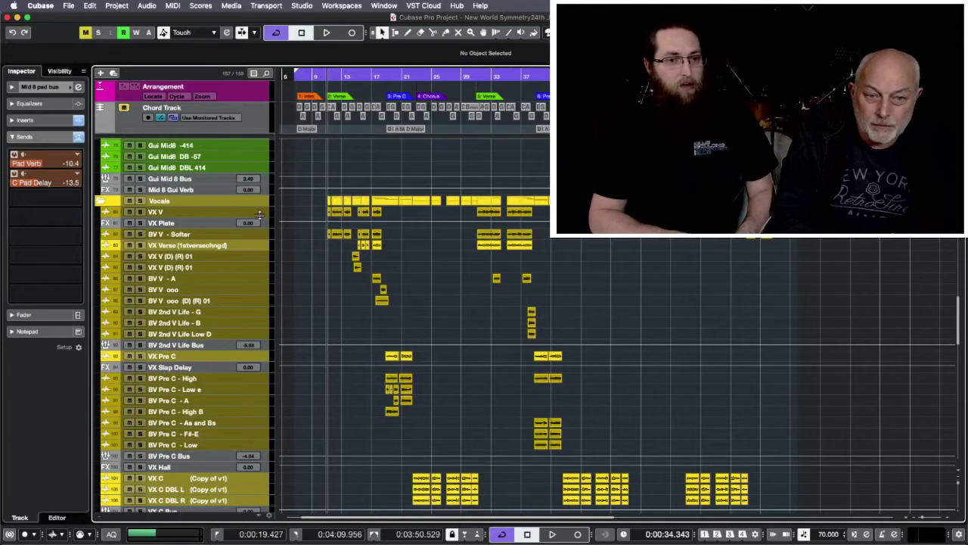
{"action": "left_click", "coordinate": [256, 201]}
{"action": "key", "text": "s"}
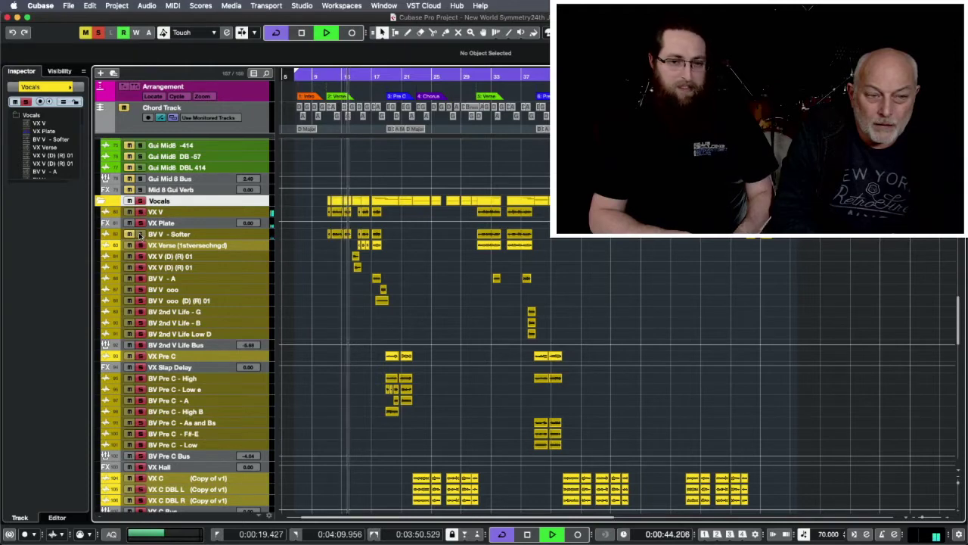
{"action": "left_click", "coordinate": [261, 246]}
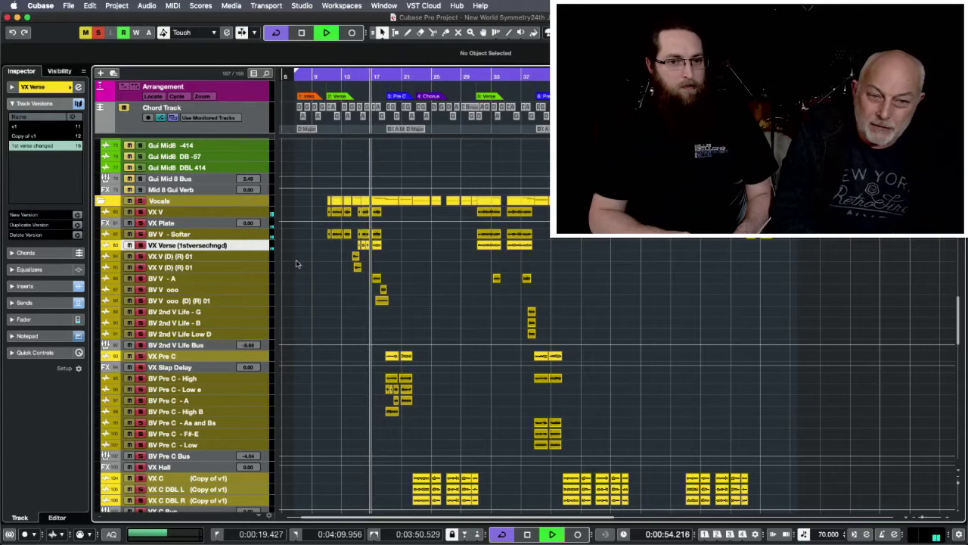
{"action": "key", "text": "space"}
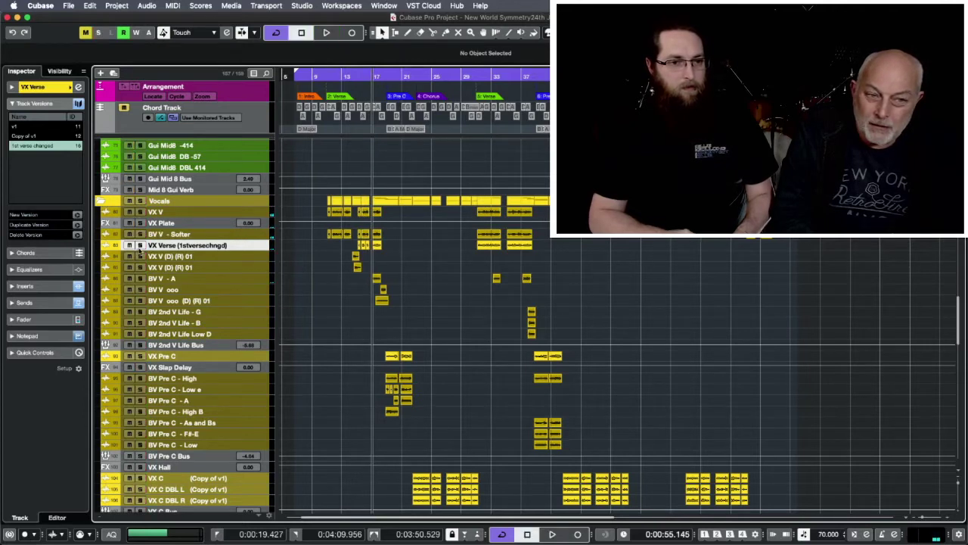
- Audition the VX Verse track in solo from the current position and stop playback
{"action": "left_click", "coordinate": [140, 246]}
{"action": "key", "text": "space"}
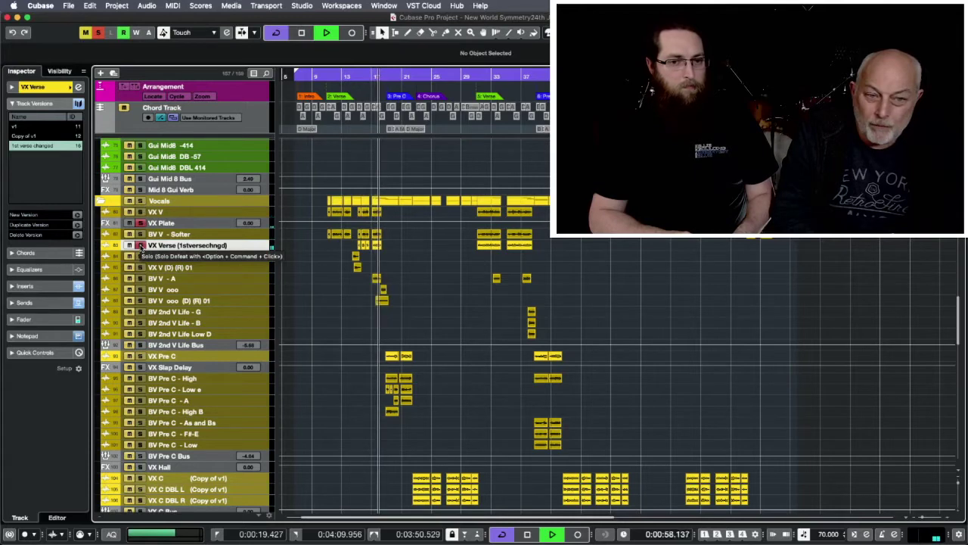
{"action": "key", "text": "space"}
- Audition the whole Vocals folder in solo from about bar 16, stop playback and clear the solo
{"action": "left_click", "coordinate": [139, 201]}
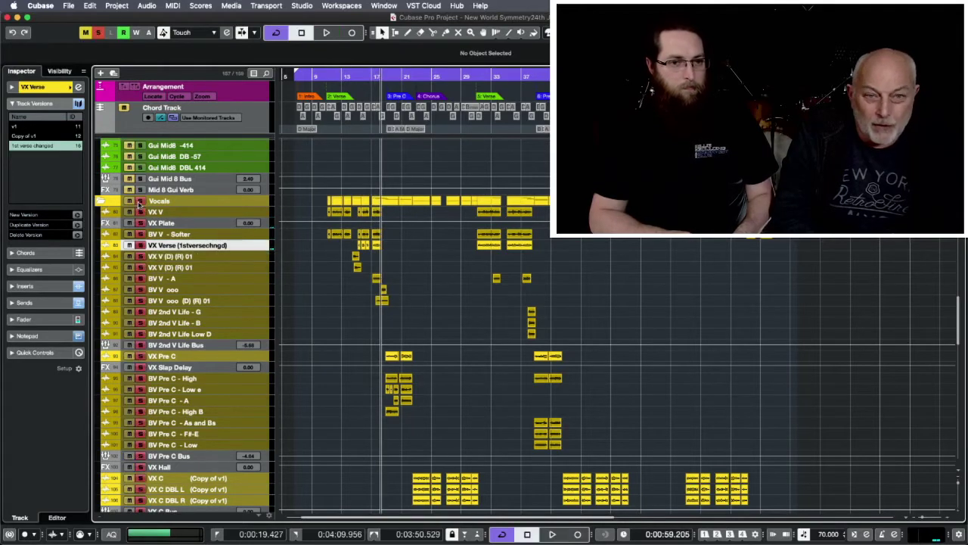
{"action": "left_click", "coordinate": [369, 76]}
{"action": "key", "text": "space"}
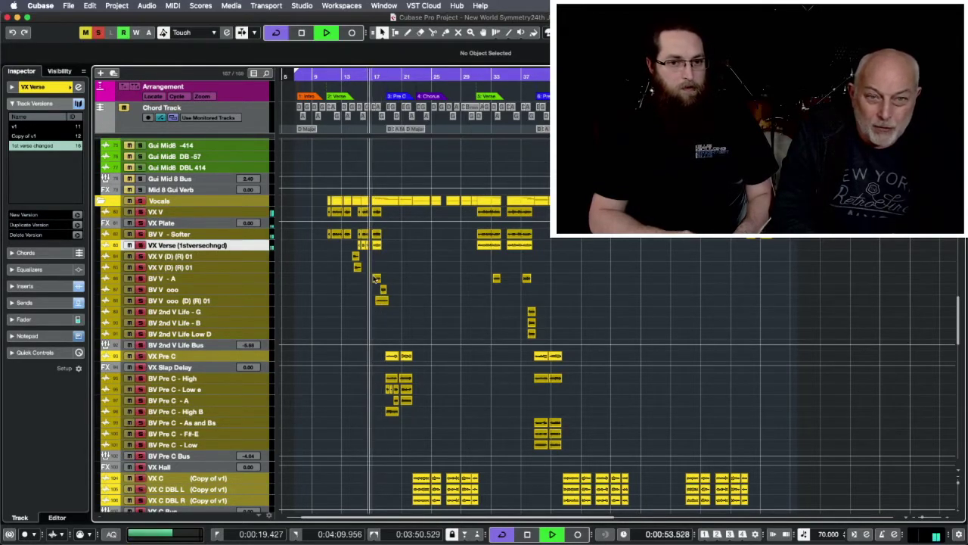
{"action": "key", "text": "h"}
{"action": "key", "text": "h"}
{"action": "key", "text": "h"}
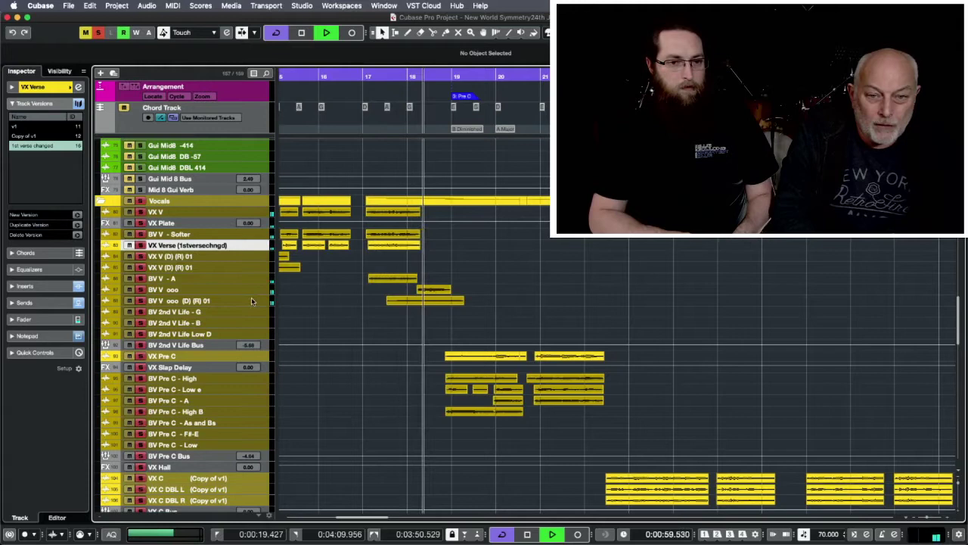
{"action": "key", "text": "space"}
{"action": "left_click", "coordinate": [140, 201]}
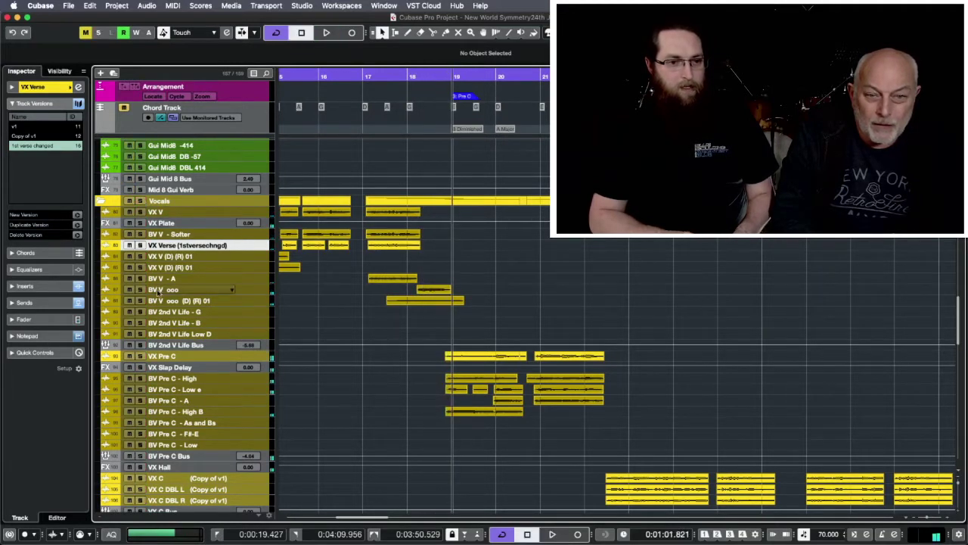
- Audition the BV V ooo (D) (R) 01 track in solo from the middle of bar 17 and stop playback
{"action": "left_click", "coordinate": [389, 78]}
{"action": "key", "text": "space"}
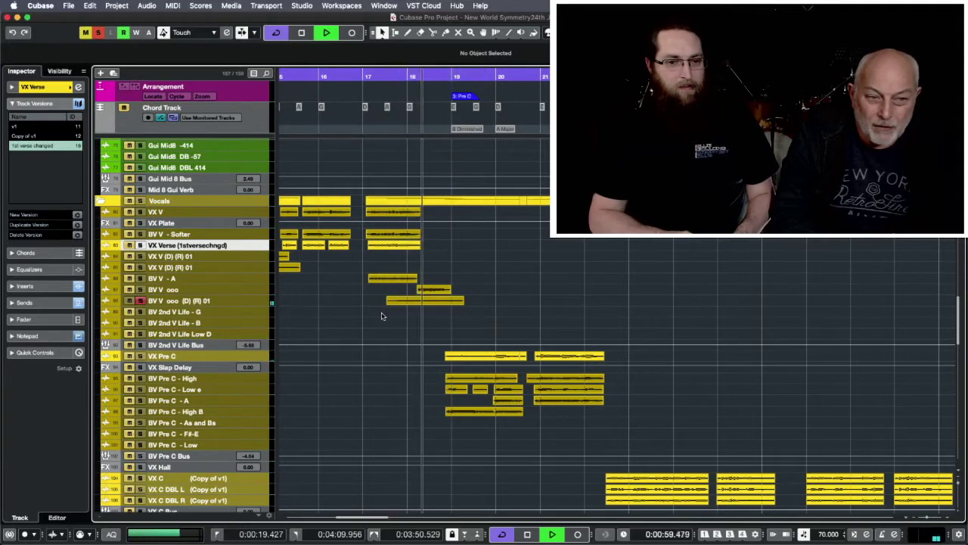
{"action": "key", "text": "space"}
- Select the BV V ooo clip and inspect the inserts of the BV V ooo (D) (R) 01 track
{"action": "left_click", "coordinate": [435, 292]}
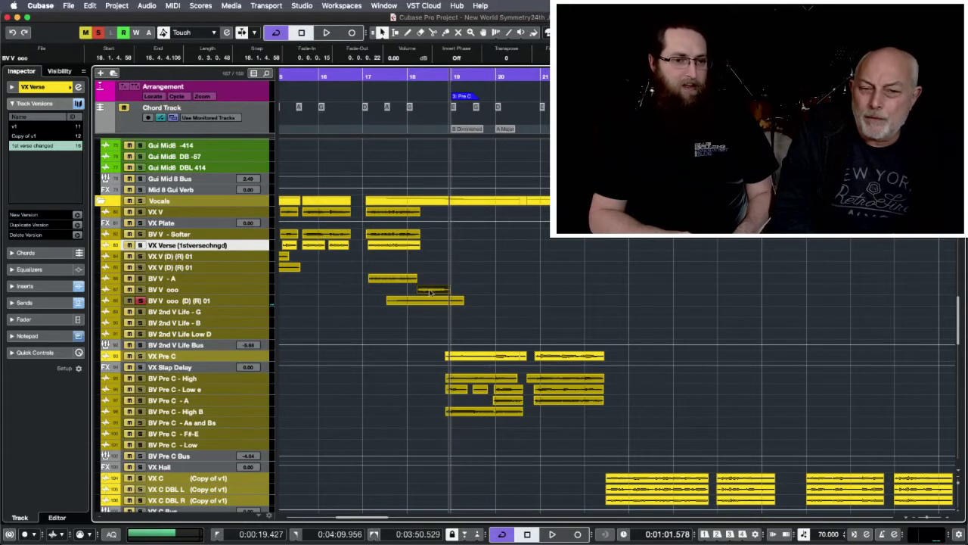
{"action": "left_click", "coordinate": [254, 301]}
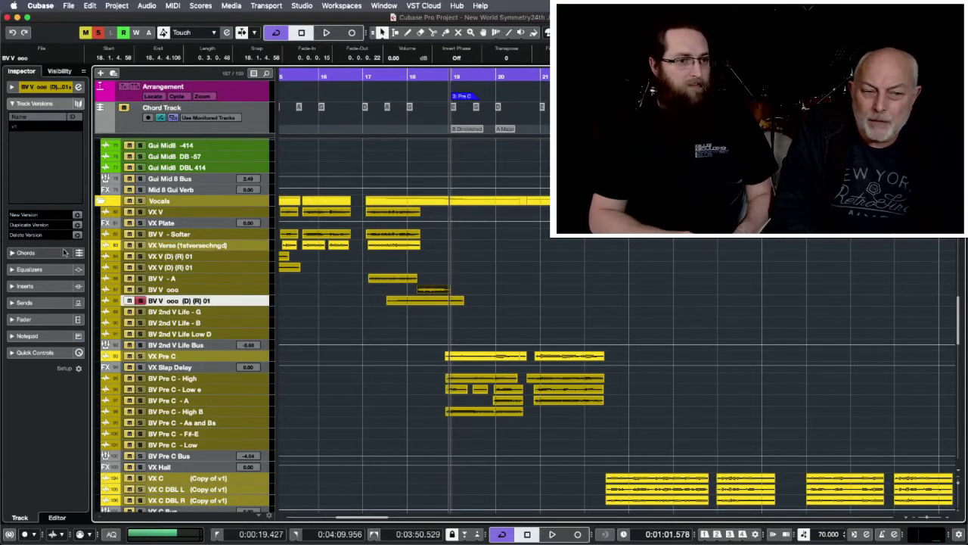
{"action": "left_click", "coordinate": [30, 286]}
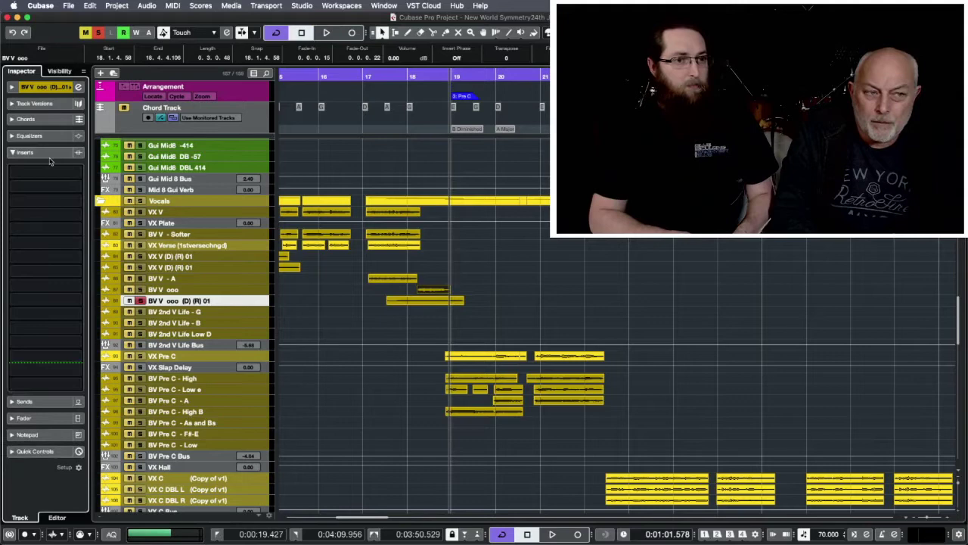
- Inspect the inserts of the BV V ooo track and clear the solo
{"action": "left_click", "coordinate": [45, 152]}
{"action": "right_click", "coordinate": [197, 289]}
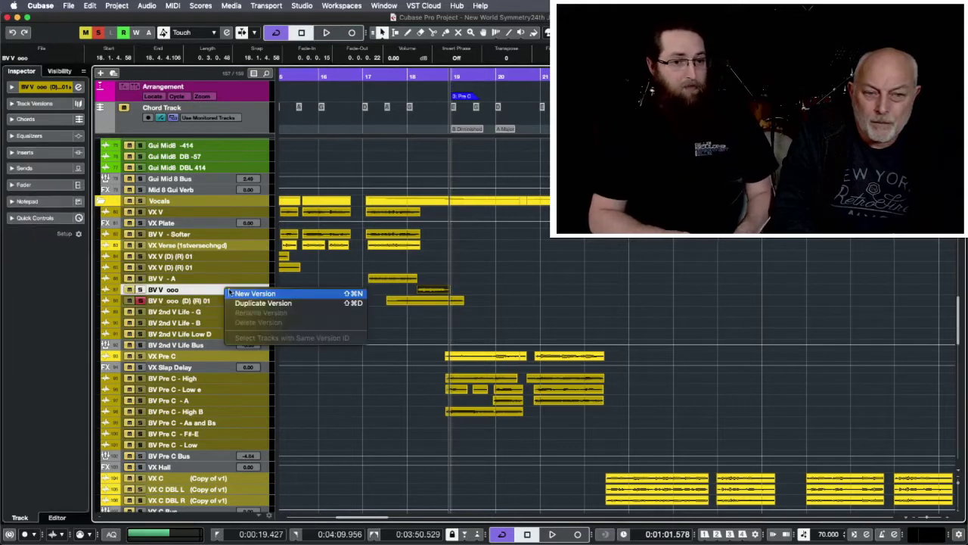
{"action": "left_click", "coordinate": [54, 156]}
{"action": "left_click", "coordinate": [54, 154]}
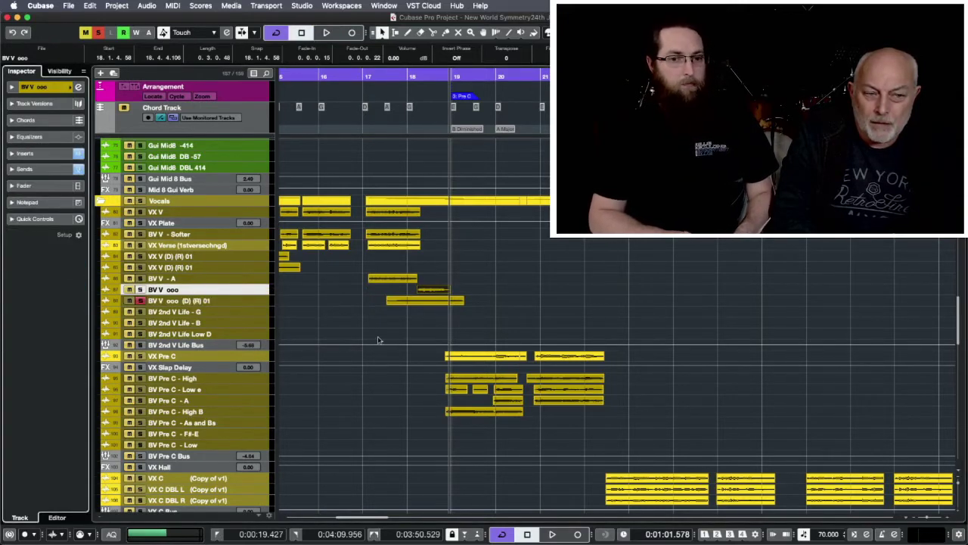
{"action": "scroll", "coordinate": [338, 306], "scroll_direction": "down", "scroll_amount": 3}
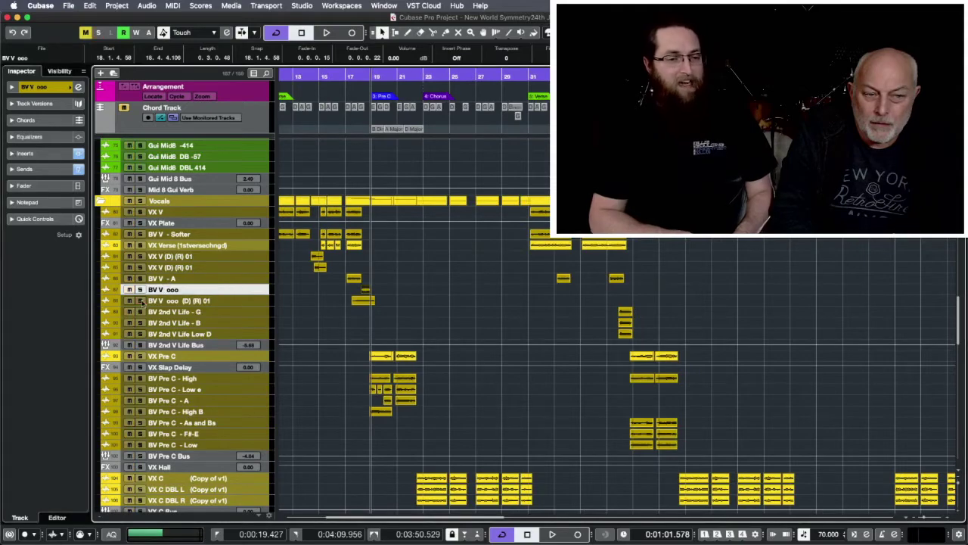
- Audition the drum and bass tracks in solo from the verse with the V Bass track selected, adding the Guitars folder to the solo
{"action": "scroll", "coordinate": [332, 303], "scroll_direction": "up", "scroll_amount": 1}
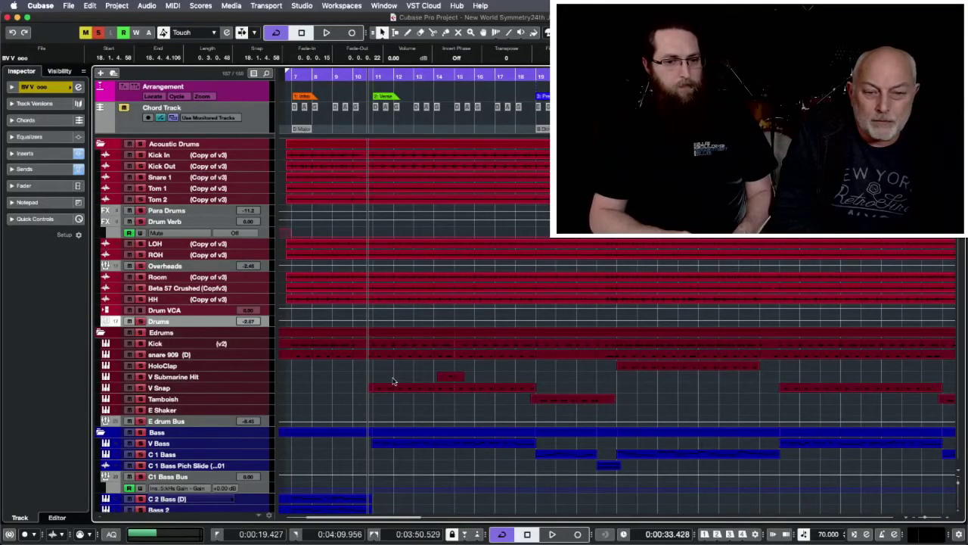
{"action": "key", "text": "space"}
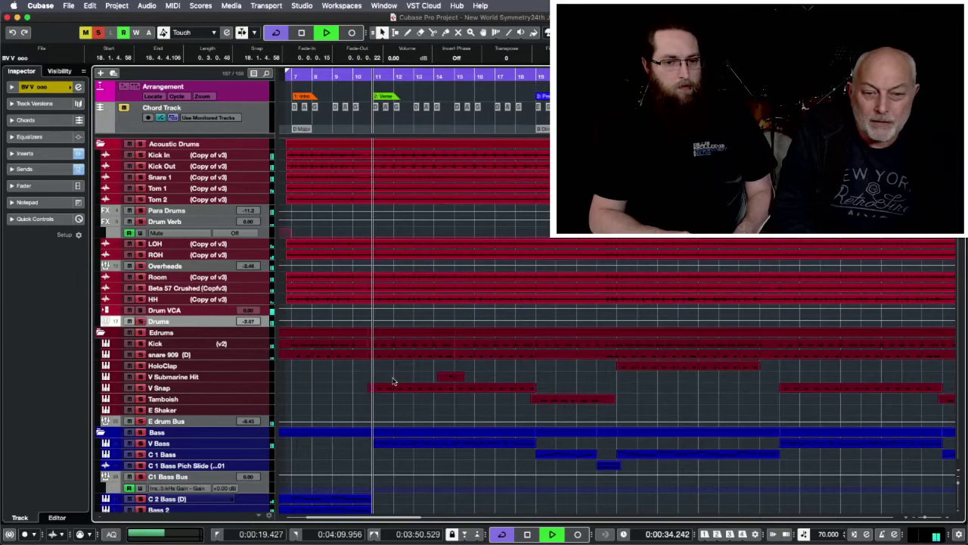
{"action": "scroll", "coordinate": [393, 380], "scroll_direction": "down", "scroll_amount": 6}
{"action": "scroll", "coordinate": [393, 380], "scroll_direction": "right", "scroll_amount": 2}
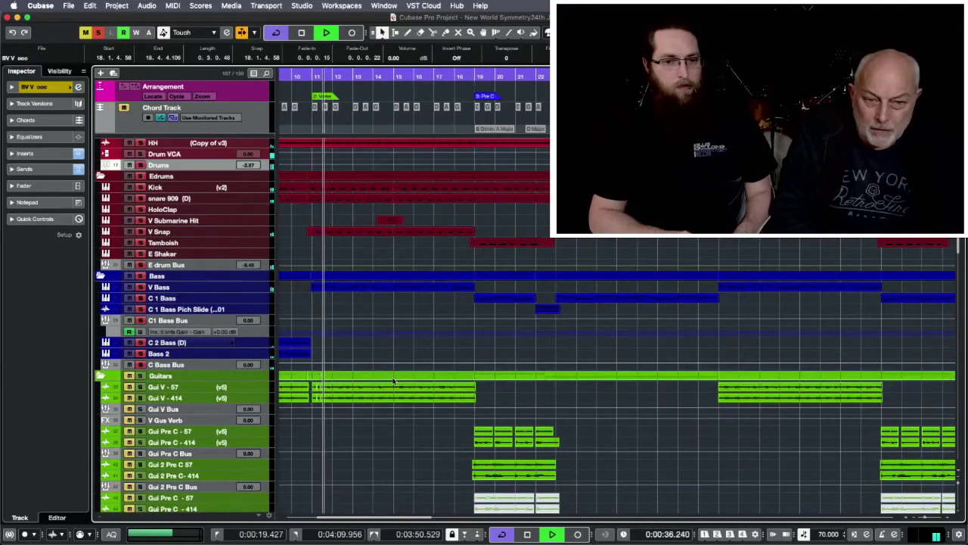
{"action": "left_click", "coordinate": [259, 290]}
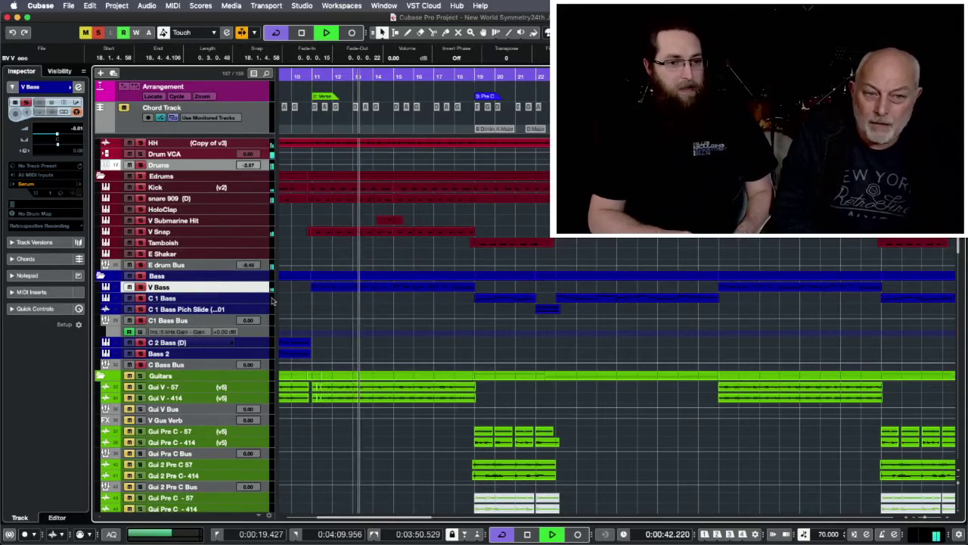
{"action": "scroll", "coordinate": [305, 301], "scroll_direction": "left", "scroll_amount": 2}
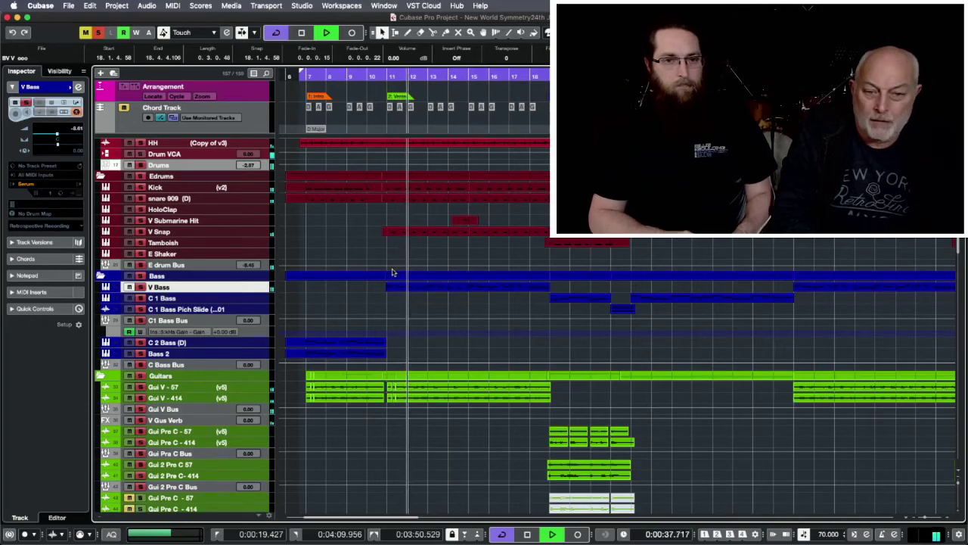
- Audition the V 1 Pad track in solo from bar 15, examine its channel settings, and stop playback
{"action": "scroll", "coordinate": [373, 407], "scroll_direction": "down", "scroll_amount": 15}
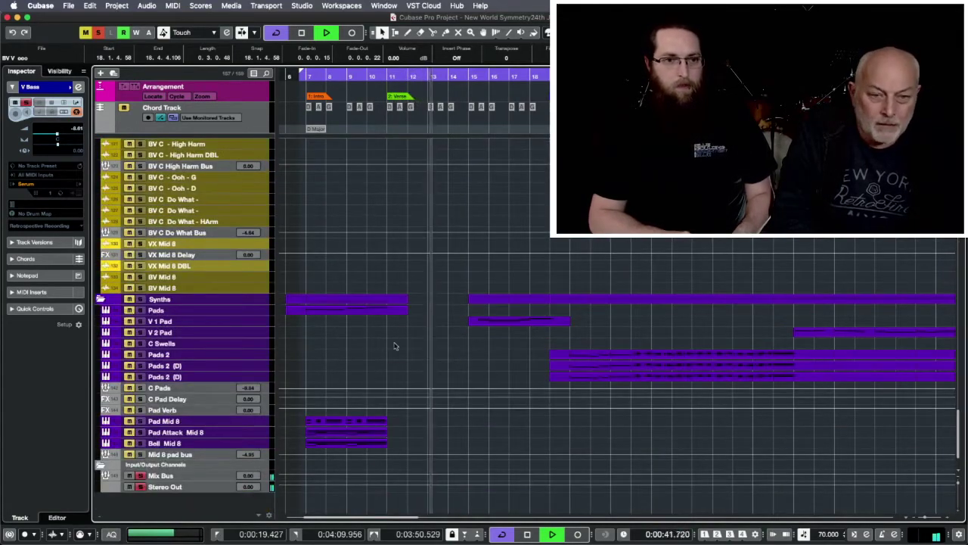
{"action": "left_click", "coordinate": [254, 321]}
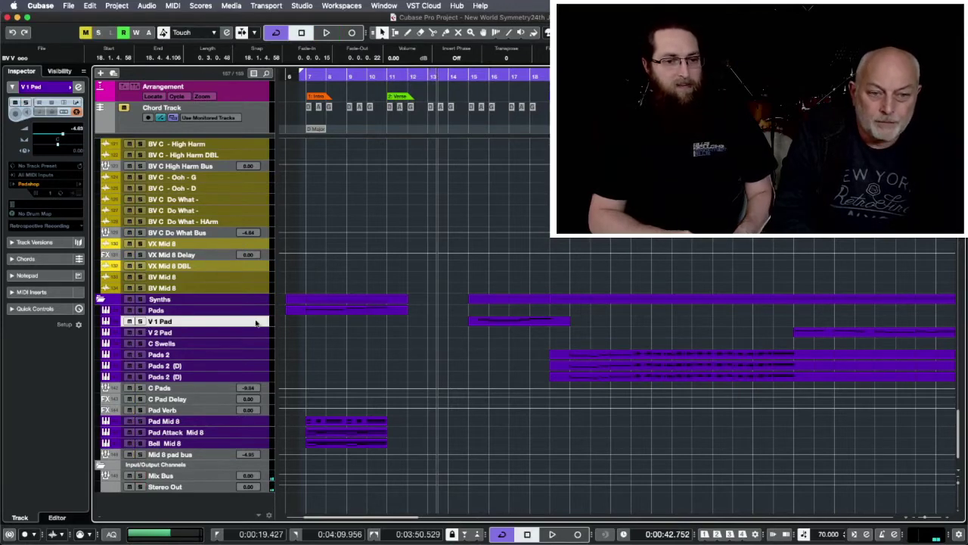
{"action": "left_click", "coordinate": [473, 79]}
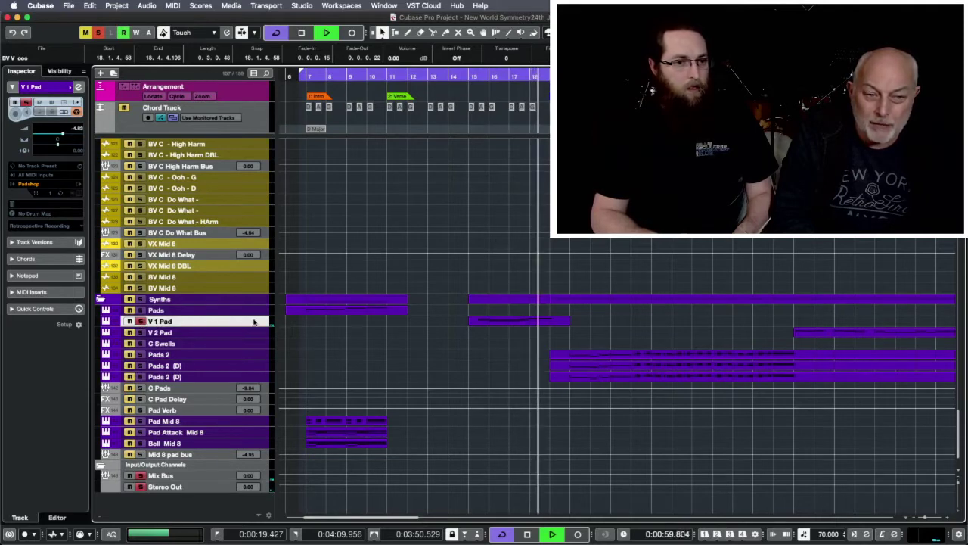
{"action": "left_click", "coordinate": [78, 87]}
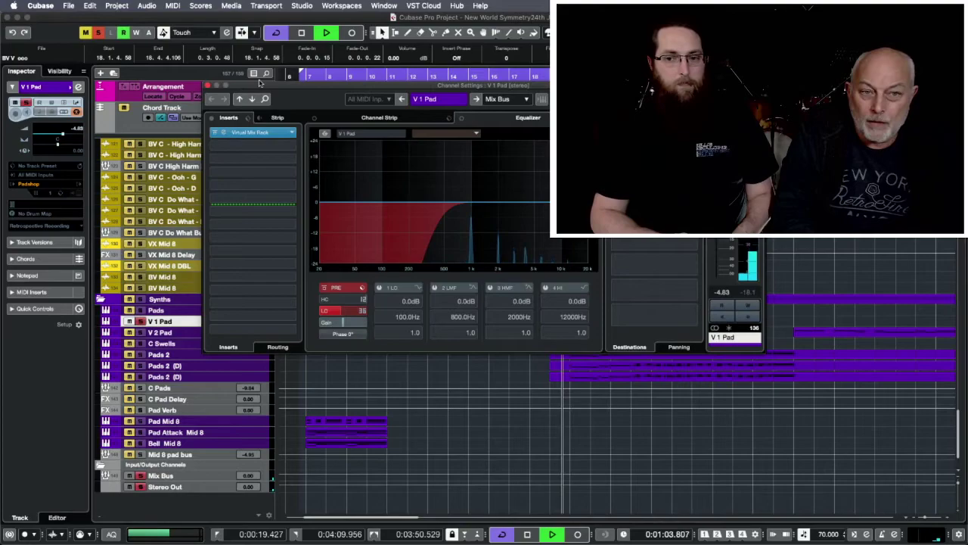
{"action": "key", "text": "space"}
{"action": "left_click", "coordinate": [208, 87]}
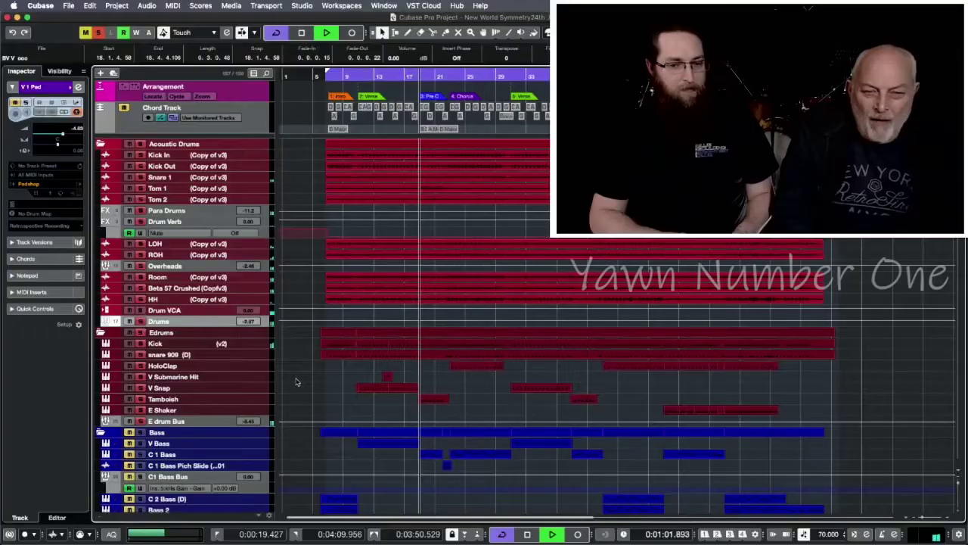
- Audition the drums with the bass in solo going into the pre-chorus, selecting the Tamboish and C 1 Bass tracks, and clear the solo
{"action": "left_click", "coordinate": [258, 399]}
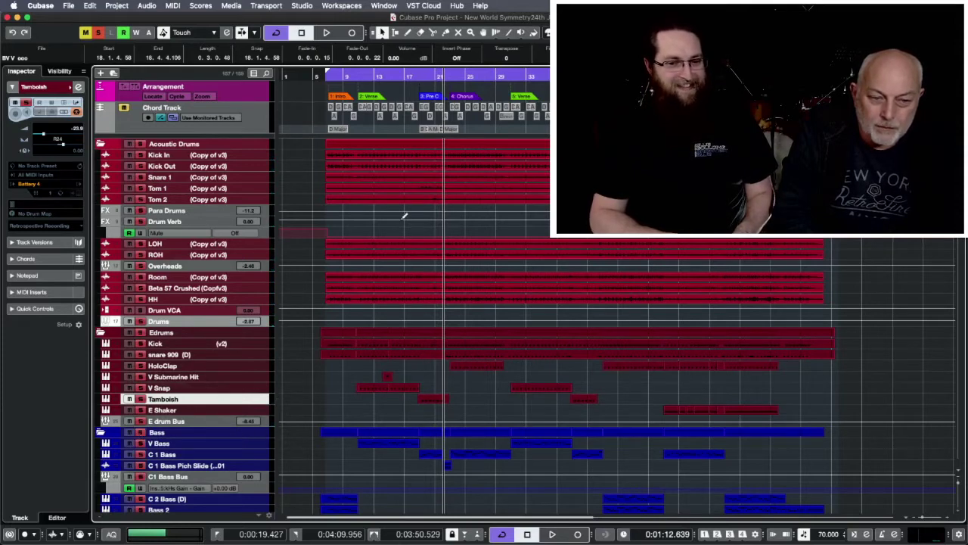
{"action": "key", "text": "space"}
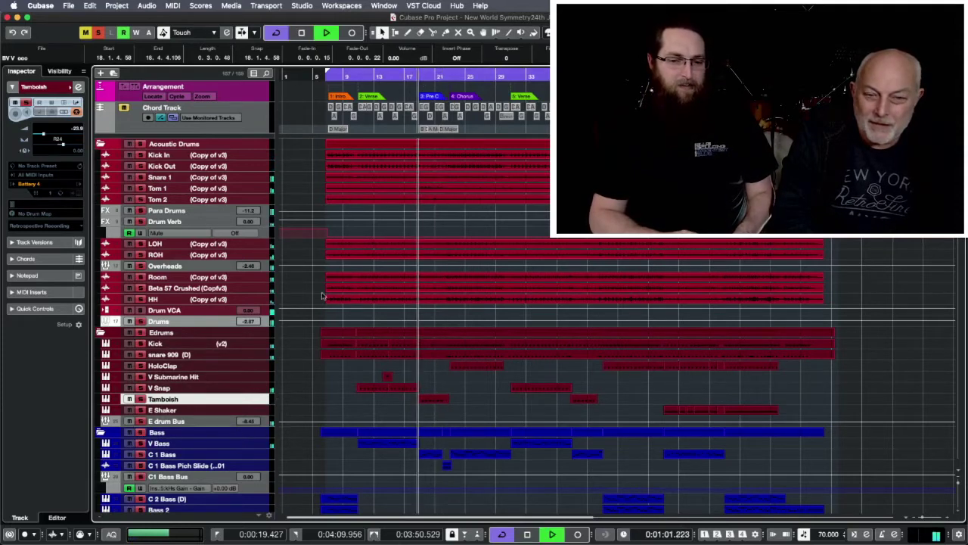
{"action": "left_click", "coordinate": [253, 455]}
{"action": "scroll", "coordinate": [362, 463], "scroll_direction": "down", "scroll_amount": 10}
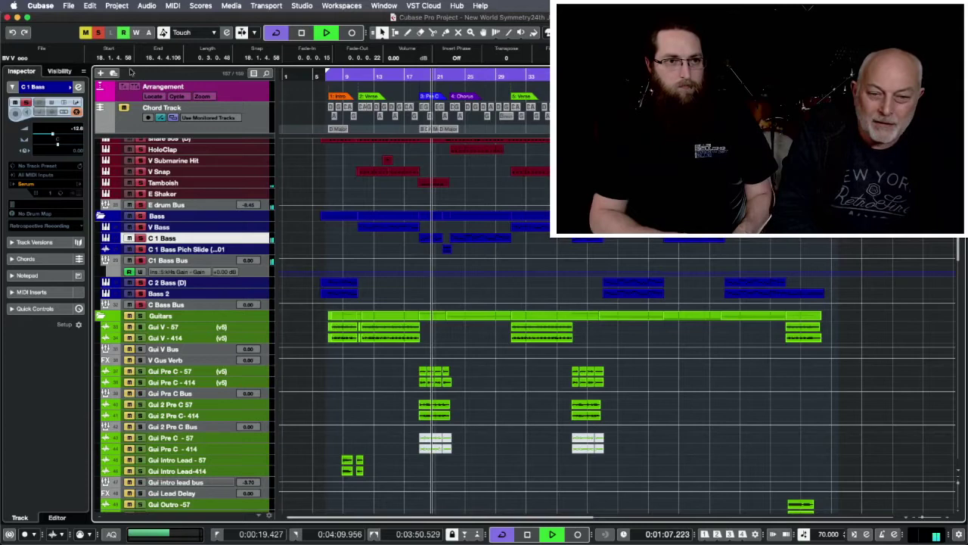
{"action": "key", "text": "space"}
{"action": "left_click", "coordinate": [98, 34]}
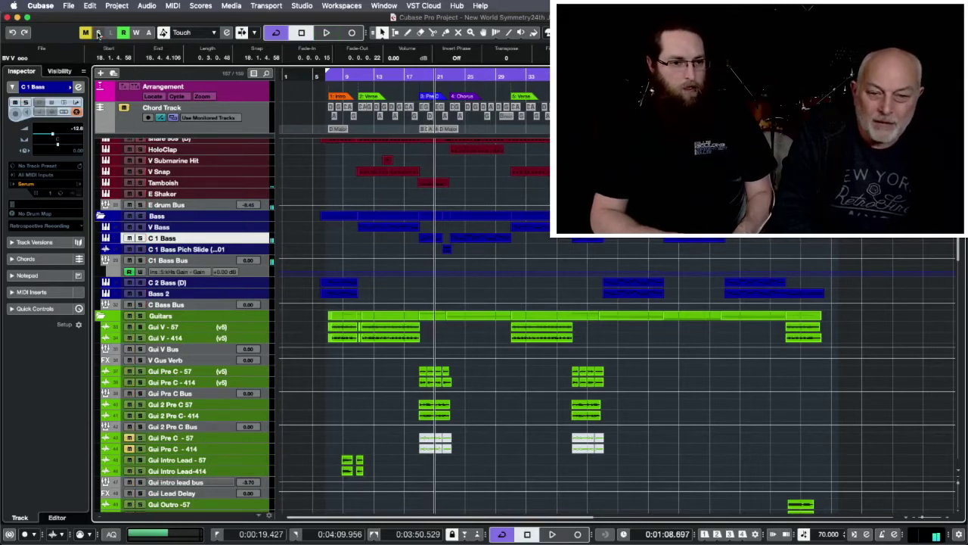
- Audition the Guitars folder in solo from bar 19, stop playback and clear the solo
{"action": "left_click", "coordinate": [140, 315]}
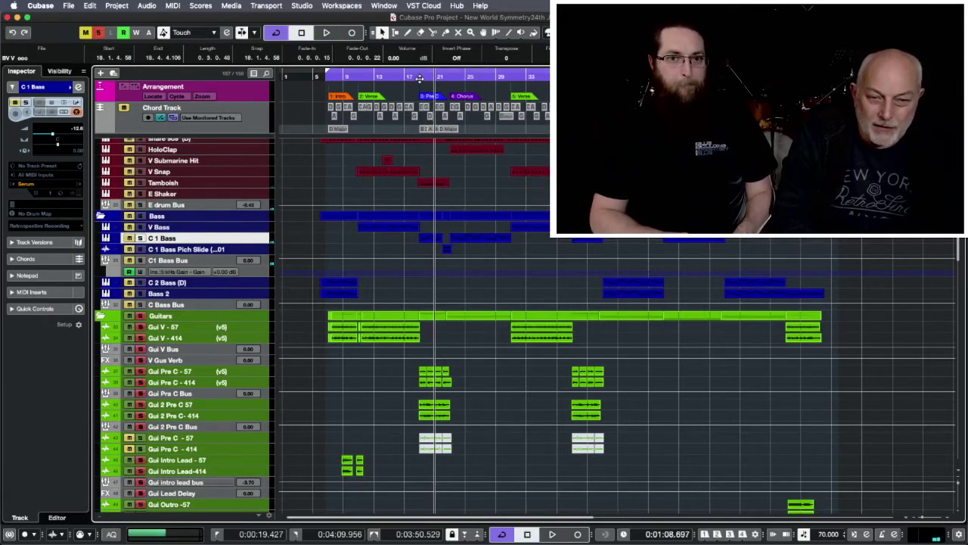
{"action": "left_click", "coordinate": [420, 78]}
{"action": "key", "text": "space"}
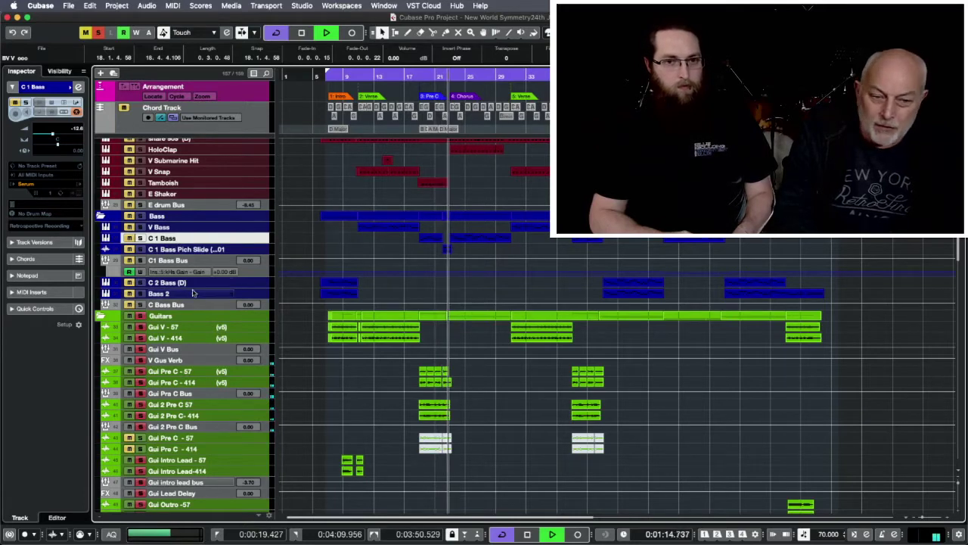
{"action": "left_click", "coordinate": [99, 33]}
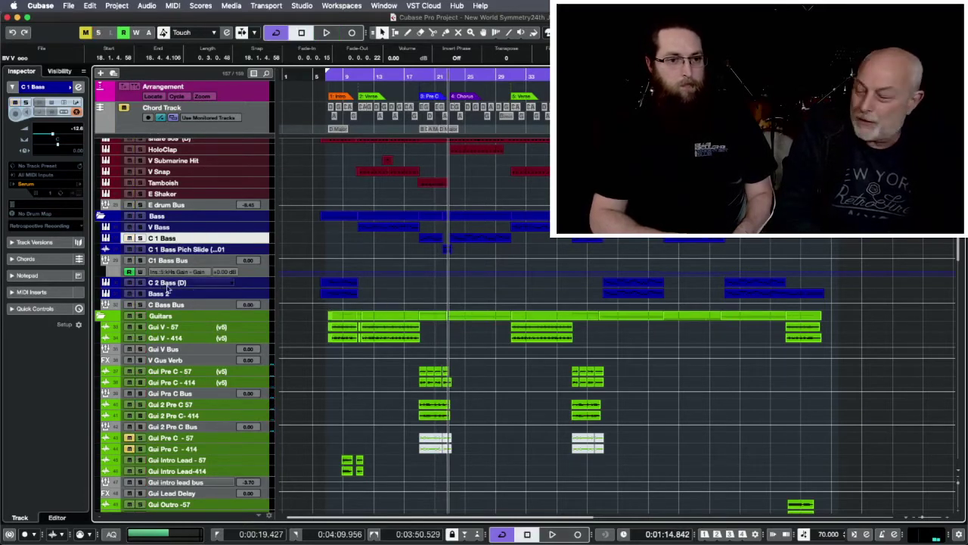
- Audition the C 1 Bass Pich Slide track in solo from just before its clip, stop playback and clear the solo
{"action": "left_click", "coordinate": [139, 249]}
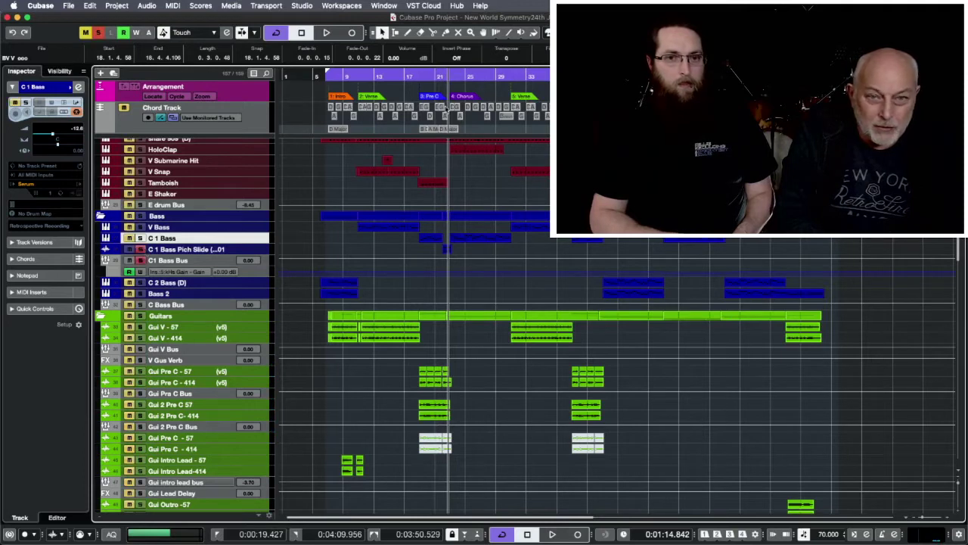
{"action": "left_click_drag", "start_coordinate": [438, 85], "coordinate": [442, 218]}
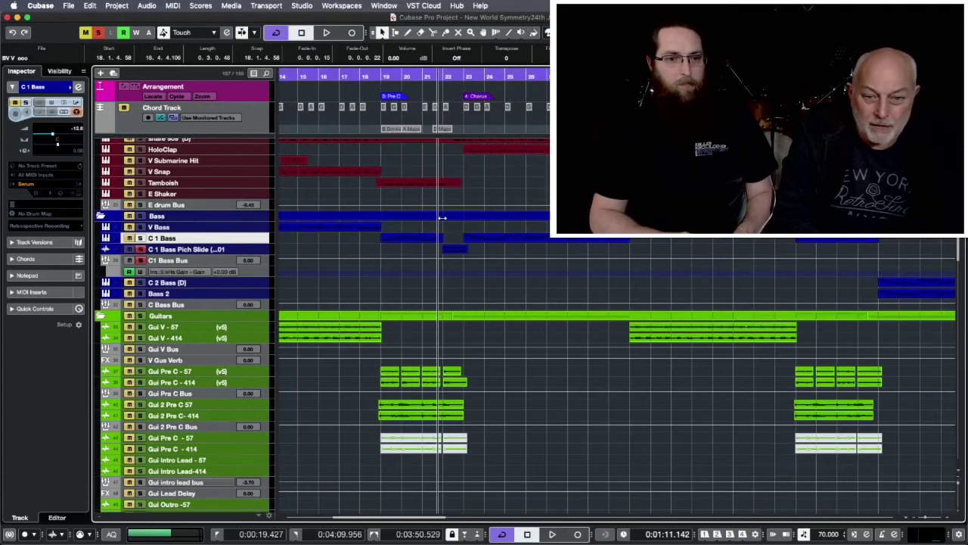
{"action": "key", "text": "space"}
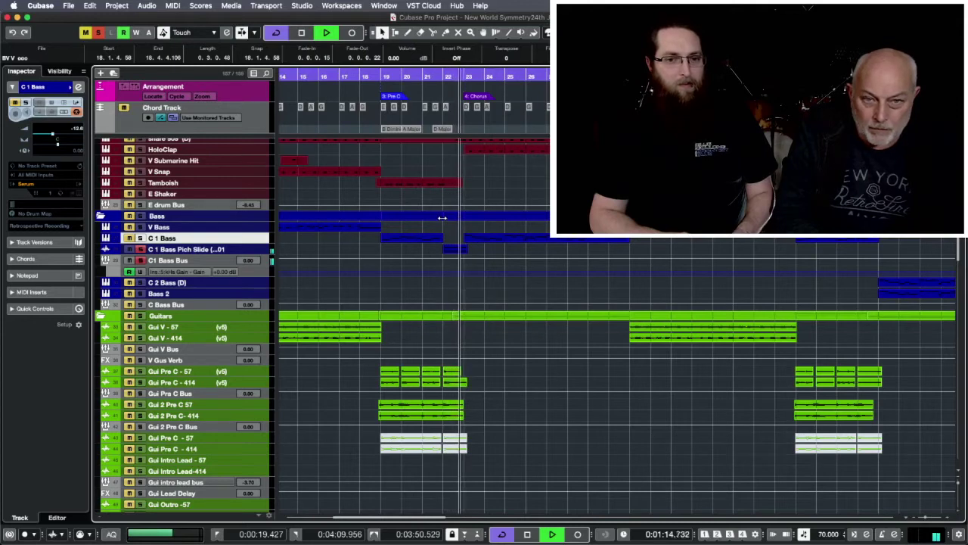
{"action": "key", "text": "space"}
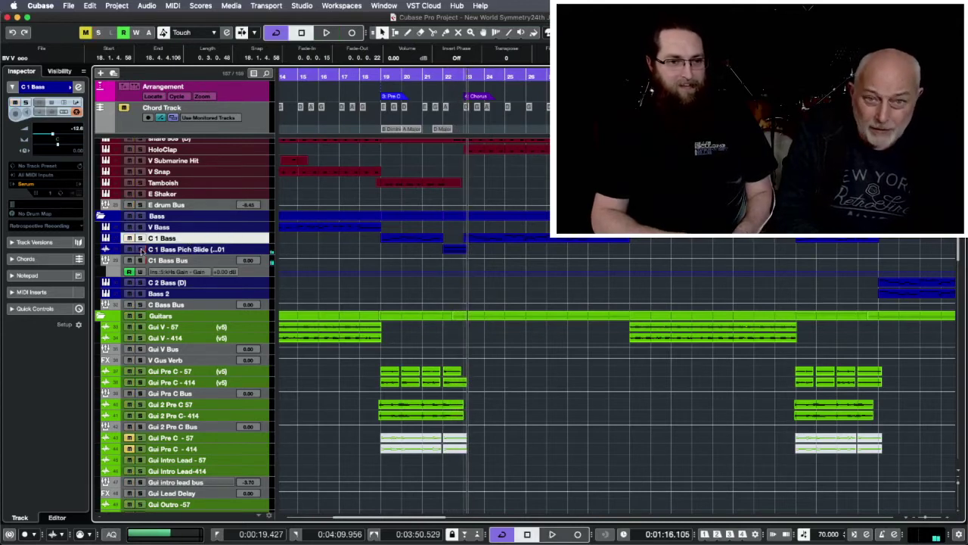
- Audition the Vocals folder in solo from bar 19 and again from the second pre-chorus, stopping playback after each pass
{"action": "scroll", "coordinate": [418, 384], "scroll_direction": "down", "scroll_amount": 5}
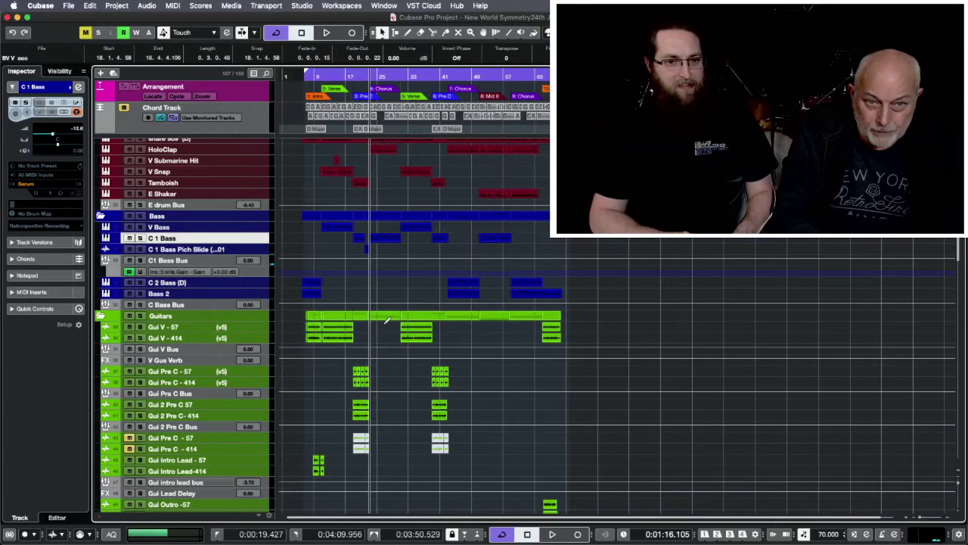
{"action": "key", "text": "Down"}
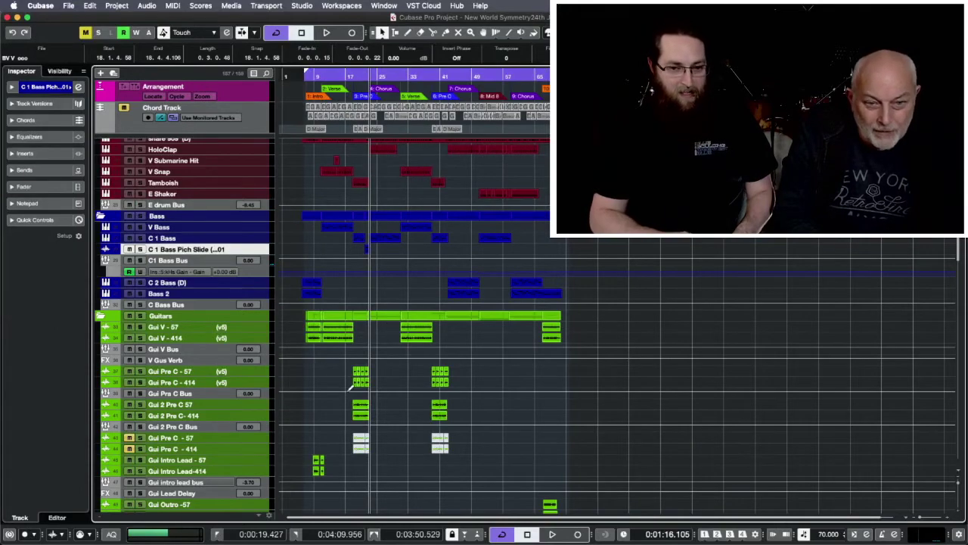
{"action": "scroll", "coordinate": [351, 387], "scroll_direction": "down", "scroll_amount": 15}
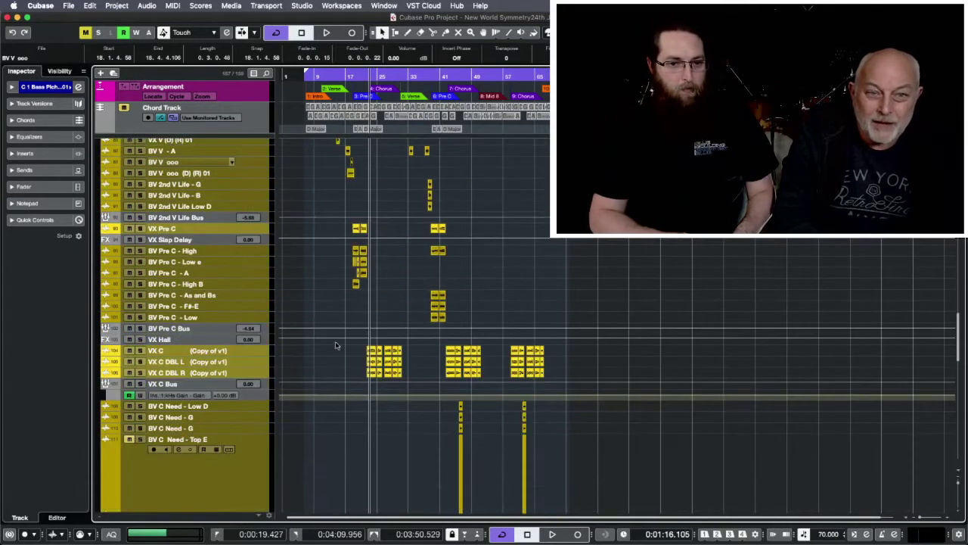
{"action": "scroll", "coordinate": [333, 281], "scroll_direction": "up", "scroll_amount": 3}
{"action": "scroll", "coordinate": [333, 283], "scroll_direction": "up", "scroll_amount": 5}
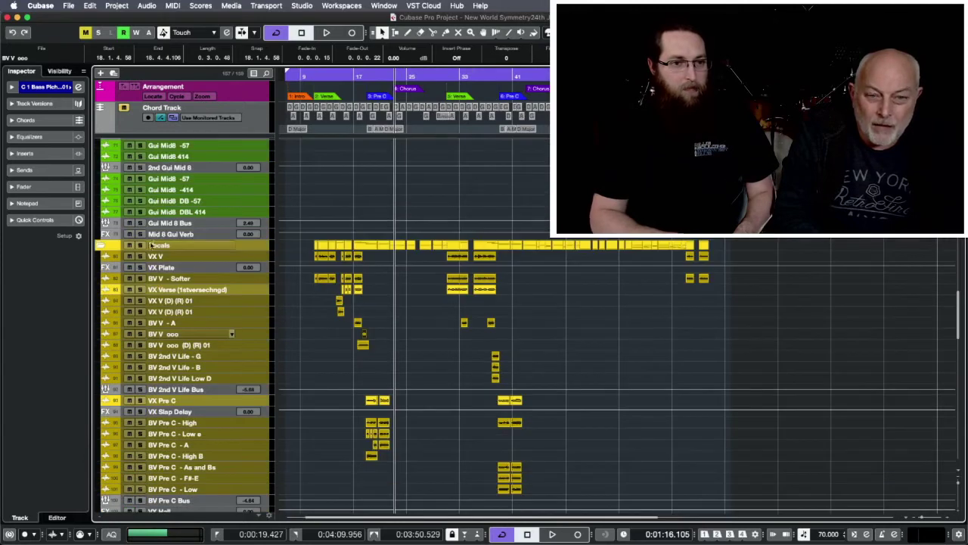
{"action": "key", "text": "s"}
{"action": "scroll", "coordinate": [352, 372], "scroll_direction": "up", "scroll_amount": 3}
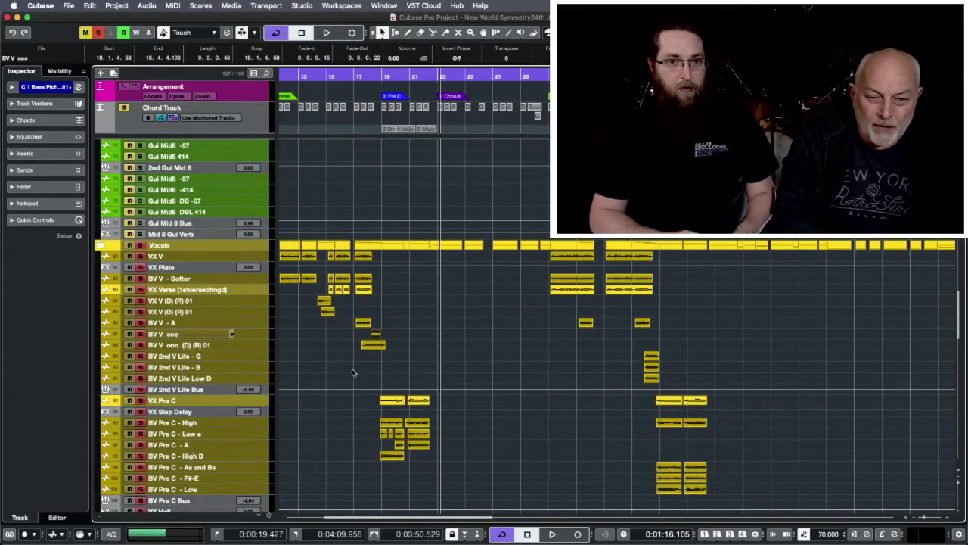
{"action": "left_click", "coordinate": [381, 73]}
{"action": "key", "text": "space"}
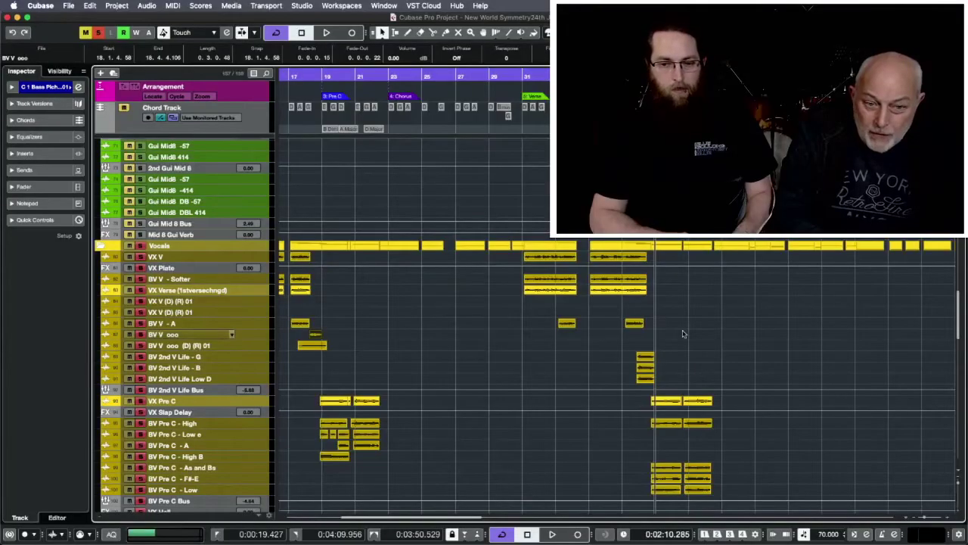
{"action": "scroll", "coordinate": [683, 334], "scroll_direction": "down", "scroll_amount": 2}
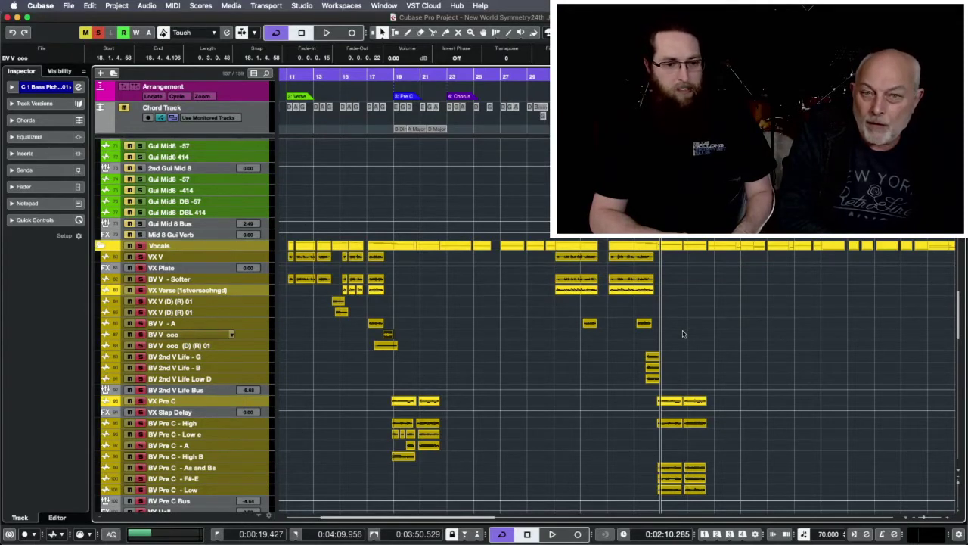
{"action": "key", "text": "space"}
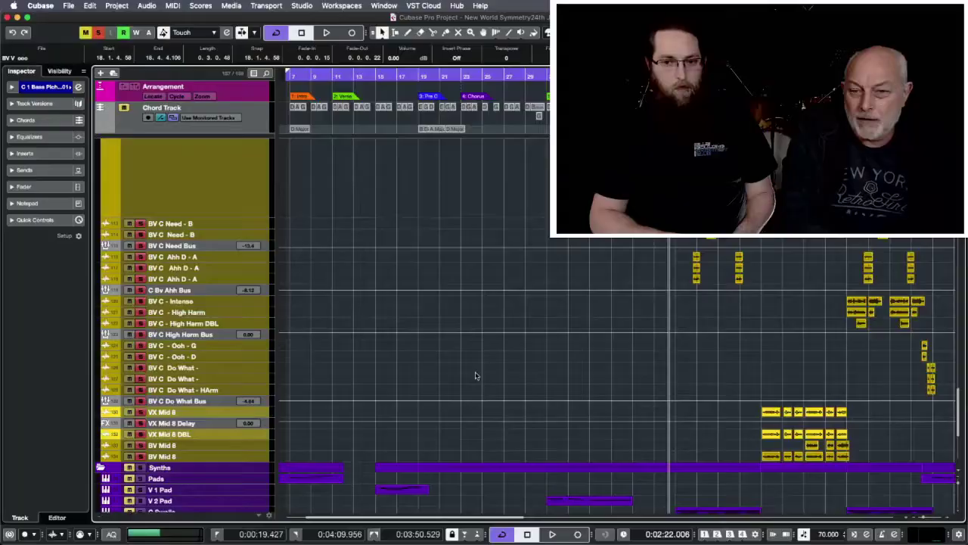
- Solo the Synths folder and move the playback position to bar 19
{"action": "scroll", "coordinate": [475, 373], "scroll_direction": "down", "scroll_amount": 5}
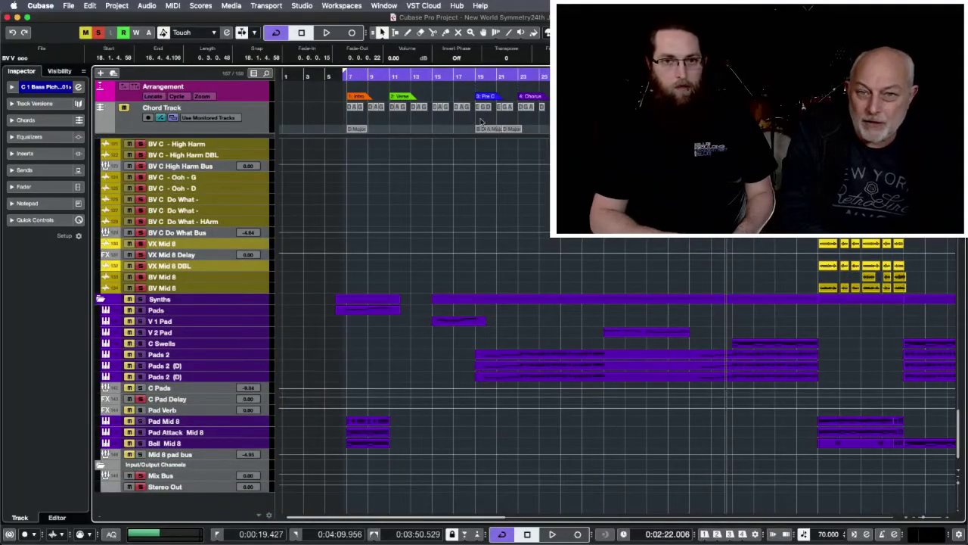
{"action": "left_click", "coordinate": [476, 77]}
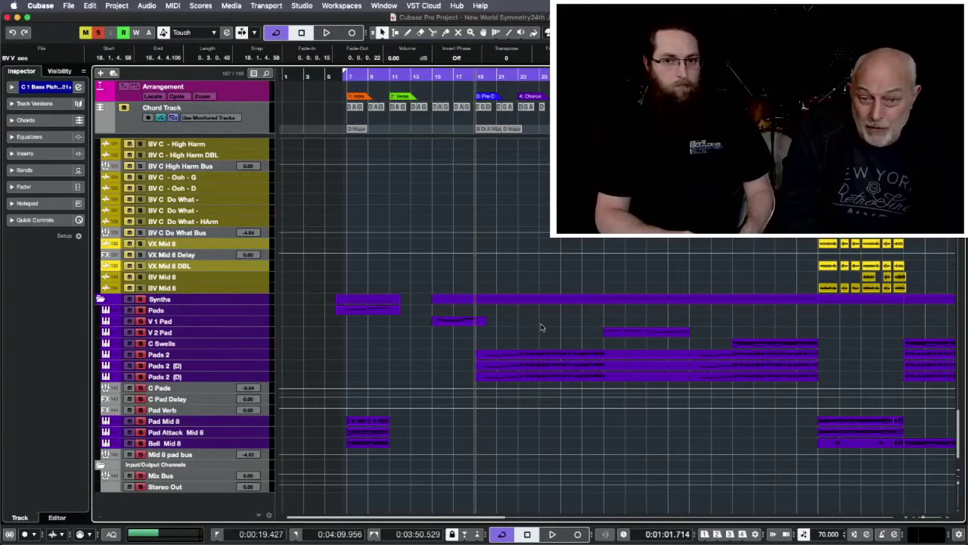
{"action": "scroll", "coordinate": [541, 326], "scroll_direction": "up", "scroll_amount": 10}
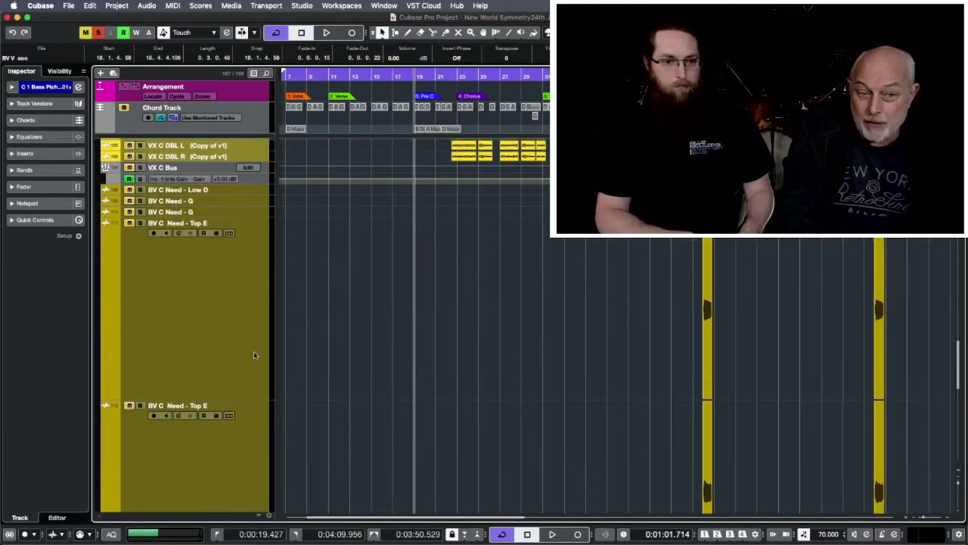
- Reduce the height of the upper enlarged BV C Need - Top E track
{"action": "left_click", "coordinate": [254, 351]}
{"action": "left_click_drag", "start_coordinate": [255, 400], "coordinate": [257, 230]}
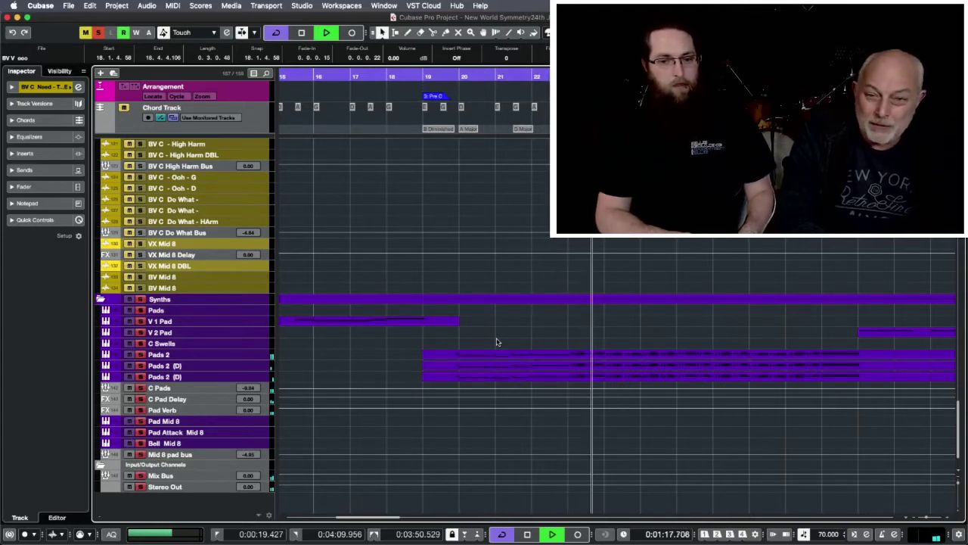
- Audition the soloed Synths folder through the pre-chorus, stop playback and clear the solo
{"action": "scroll", "coordinate": [497, 342], "scroll_direction": "down", "scroll_amount": 2, "text": "ctrl"}
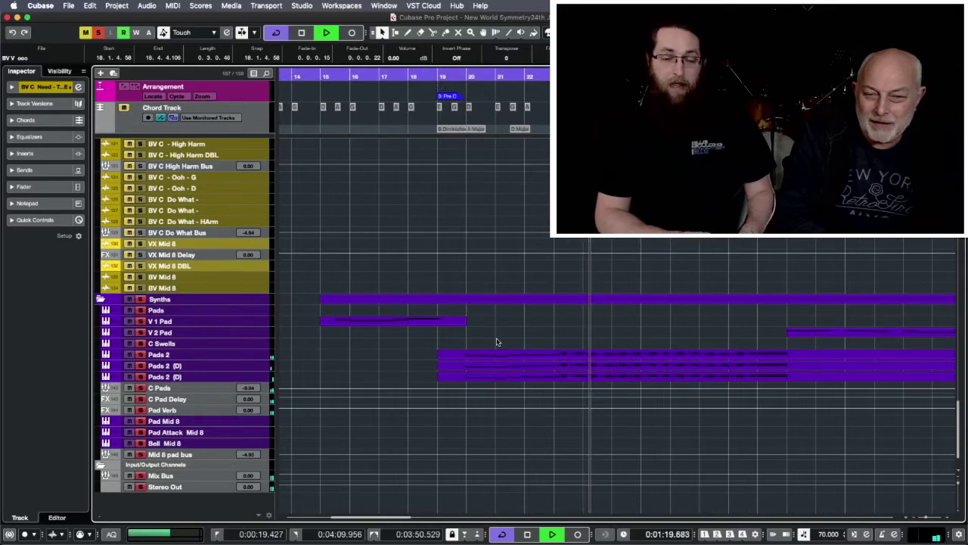
{"action": "key", "text": "space"}
{"action": "scroll", "coordinate": [497, 342], "scroll_direction": "down", "scroll_amount": 3, "text": "ctrl"}
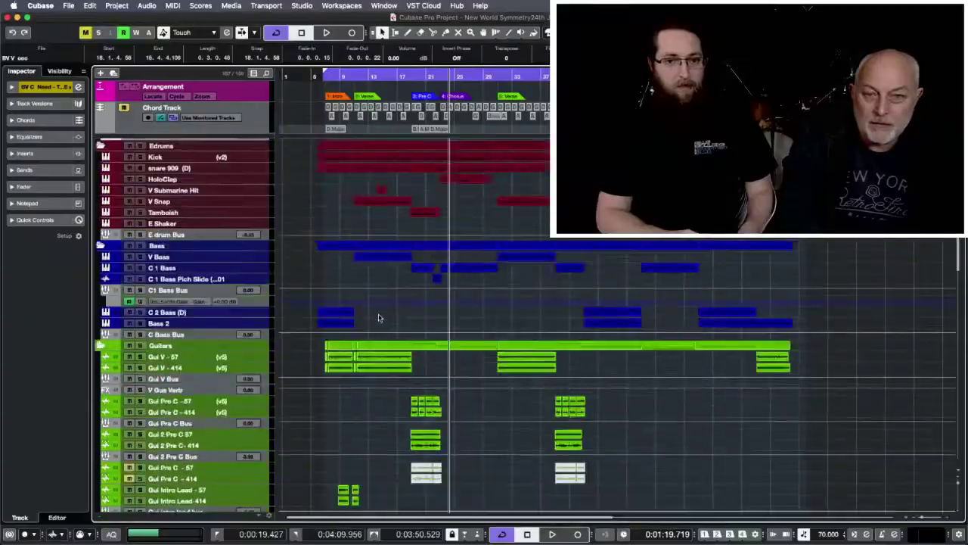
- Audition the Acoustic Drums and Edrums folders together in solo around the first chorus and stop playback
{"action": "scroll", "coordinate": [379, 318], "scroll_direction": "up", "scroll_amount": 5}
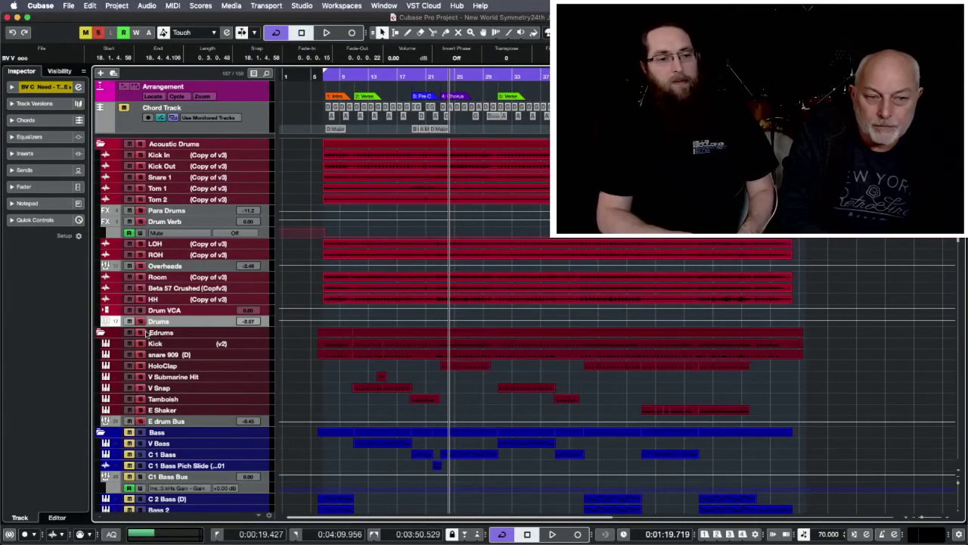
{"action": "key", "text": "h"}
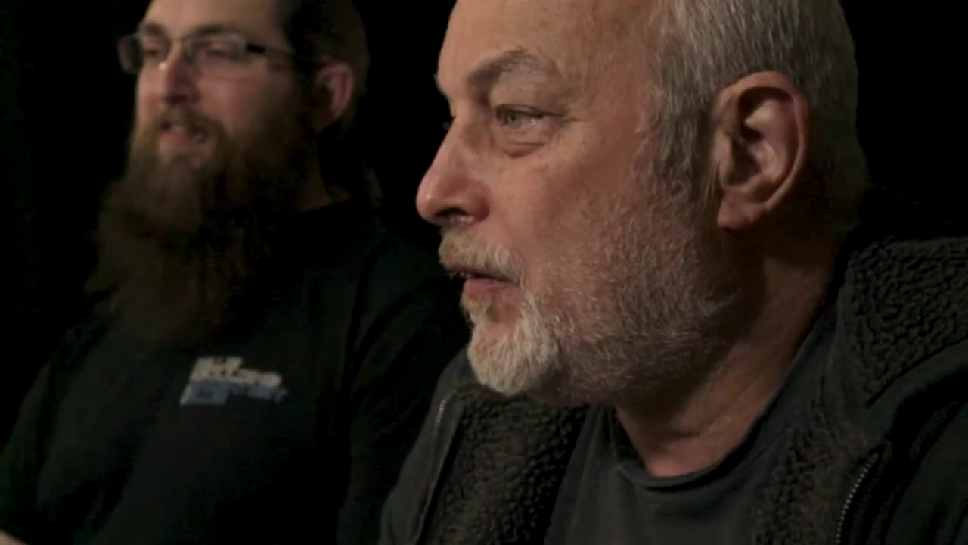
{"action": "key", "text": "space"}
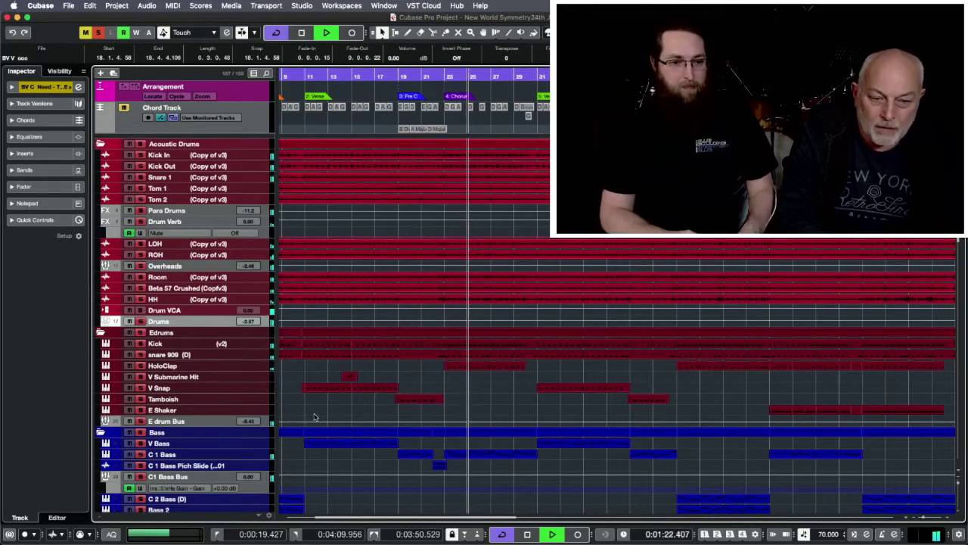
{"action": "key", "text": "space"}
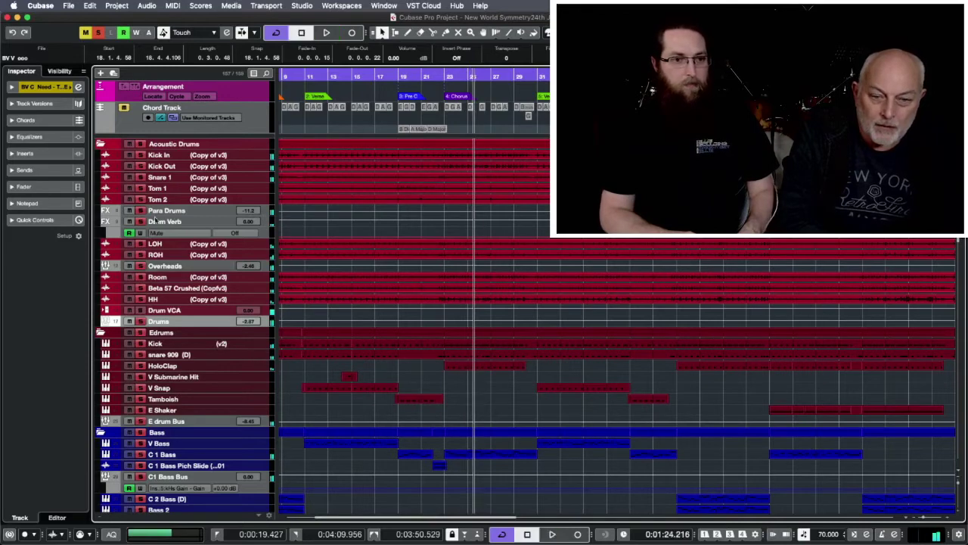
- Take Acoustic Drums out of the solo, audition the Edrums folder alone from the chorus and stop playback
{"action": "left_click", "coordinate": [137, 143]}
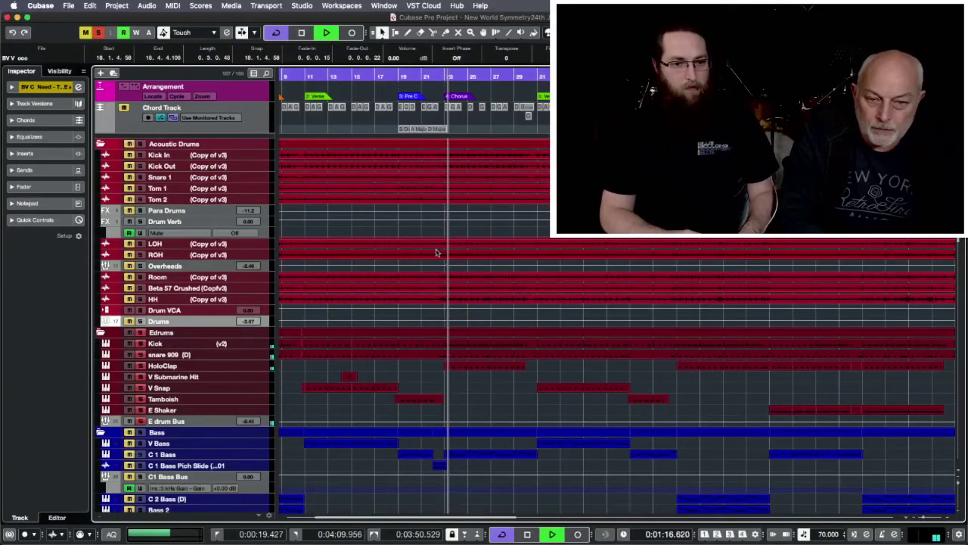
{"action": "left_click", "coordinate": [244, 369]}
{"action": "key", "text": "space"}
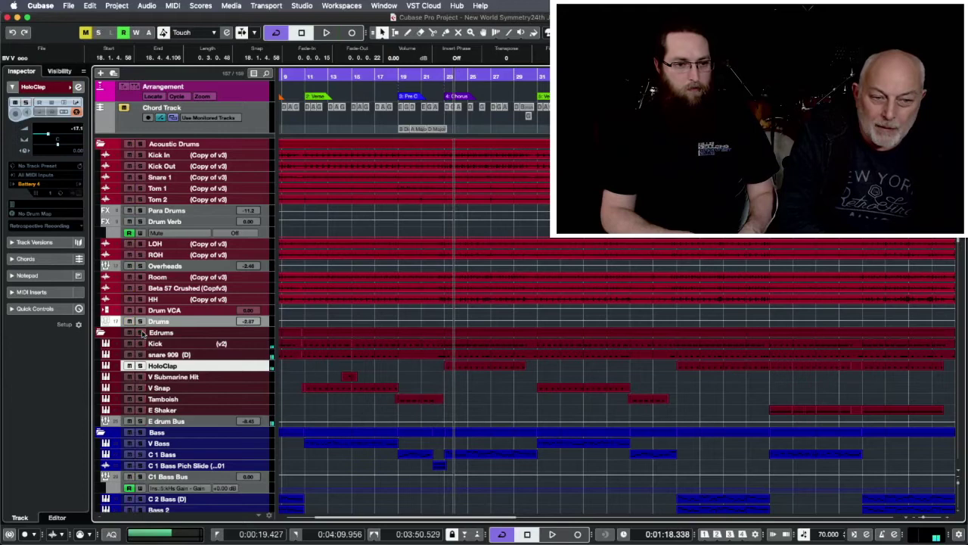
- Audition the HoloClap track in solo within the first chorus, stop playback and clear the solo
{"action": "left_click", "coordinate": [140, 366]}
{"action": "key", "text": "space"}
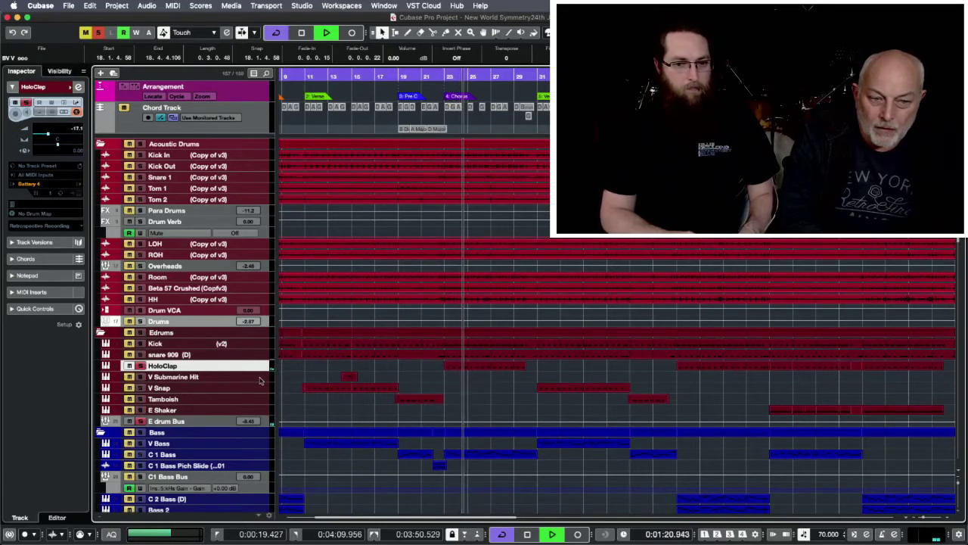
{"action": "key", "text": "space"}
{"action": "left_click", "coordinate": [139, 366]}
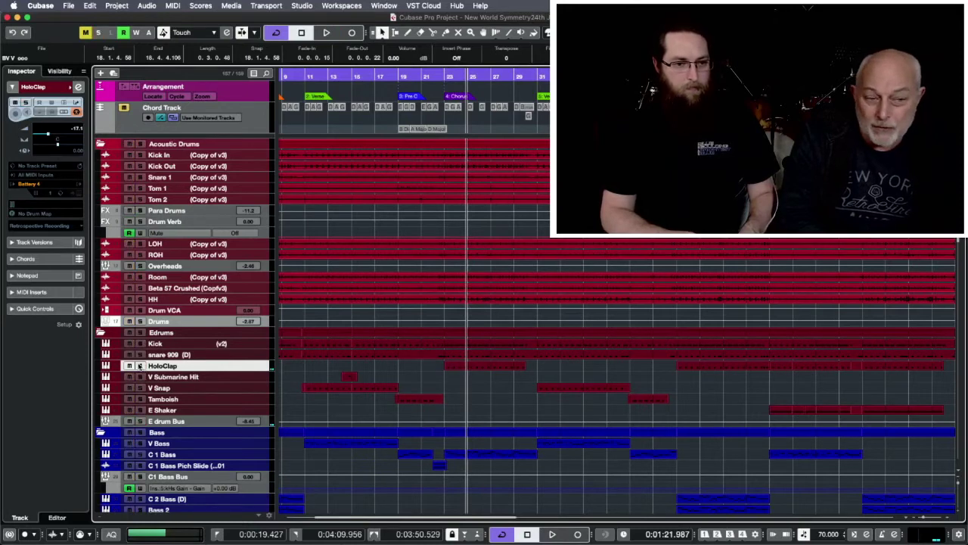
- Audition the V Submarine Hit track in solo from around its clip in the first verse, stop playback and clear the solo
{"action": "left_click", "coordinate": [240, 379]}
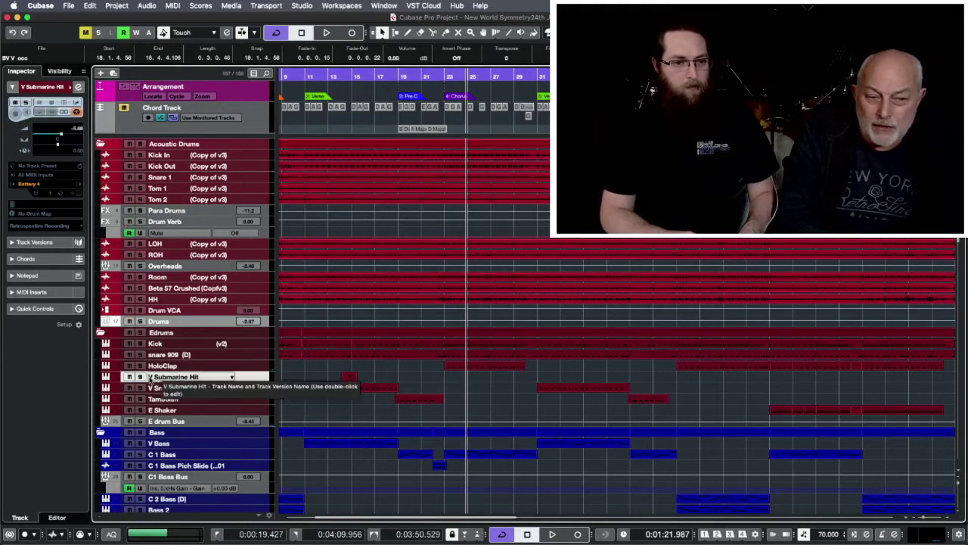
{"action": "key", "text": "s"}
{"action": "left_click", "coordinate": [350, 84]}
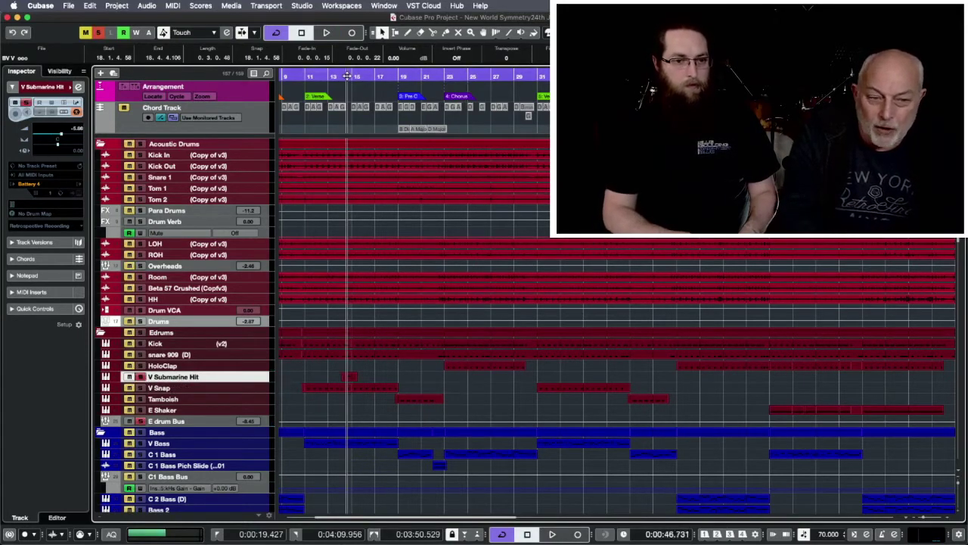
{"action": "key", "text": "h"}
{"action": "key", "text": "h"}
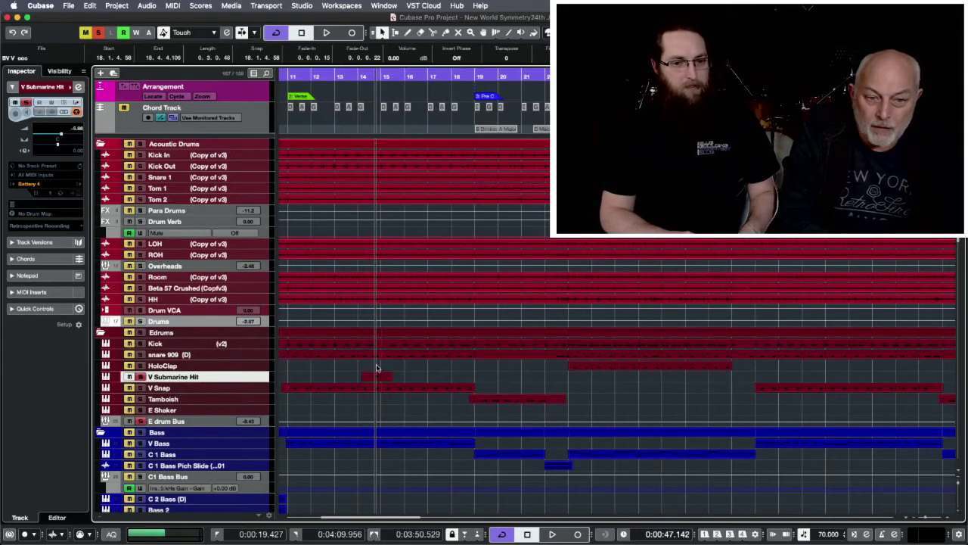
{"action": "double_click", "coordinate": [371, 78]}
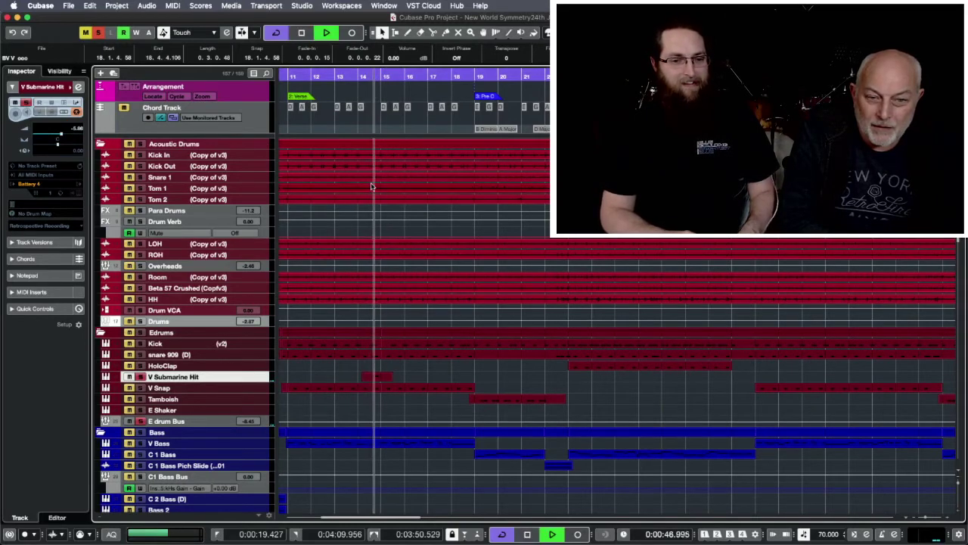
{"action": "key", "text": "space"}
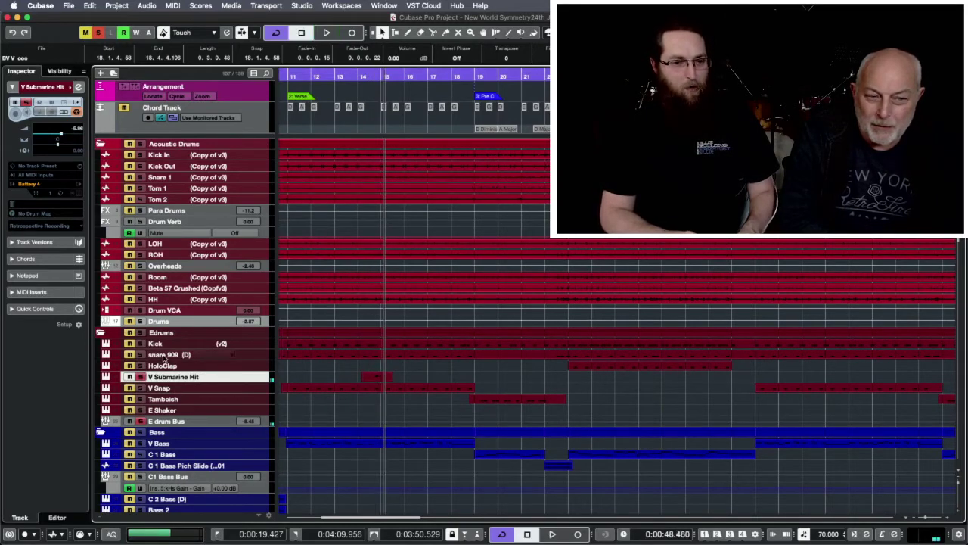
{"action": "key", "text": "g"}
{"action": "key", "text": "g"}
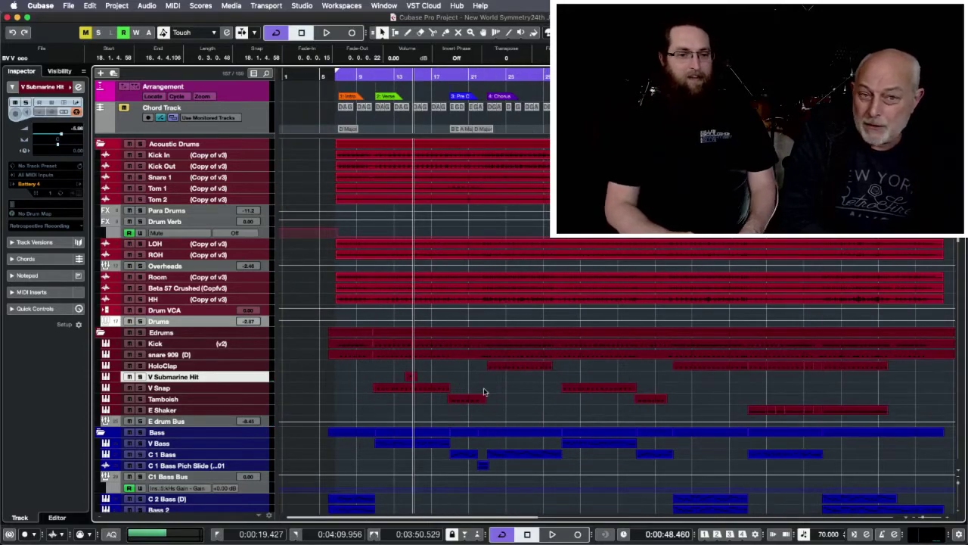
- Audition the Guitars folder in solo from just before the first chorus, briefly taking Gui C Bus out of the solo, and stop playback
{"action": "scroll", "coordinate": [484, 391], "scroll_direction": "down", "scroll_amount": 3}
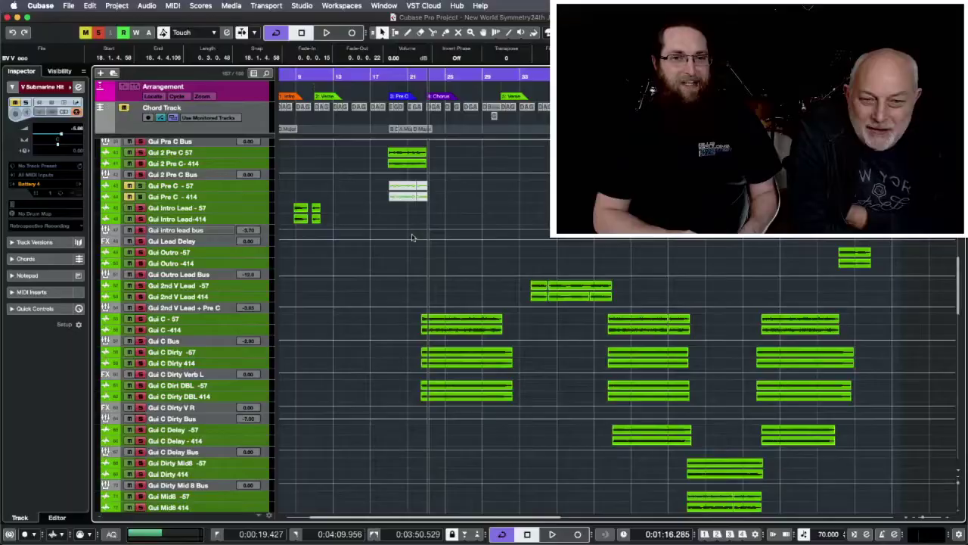
{"action": "key", "text": "h"}
{"action": "left_click", "coordinate": [421, 77]}
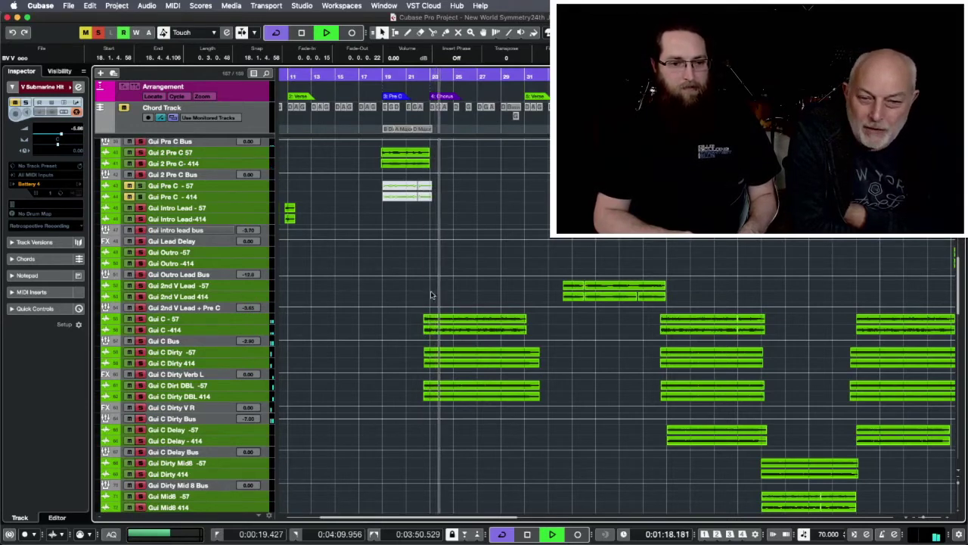
{"action": "left_click", "coordinate": [142, 342]}
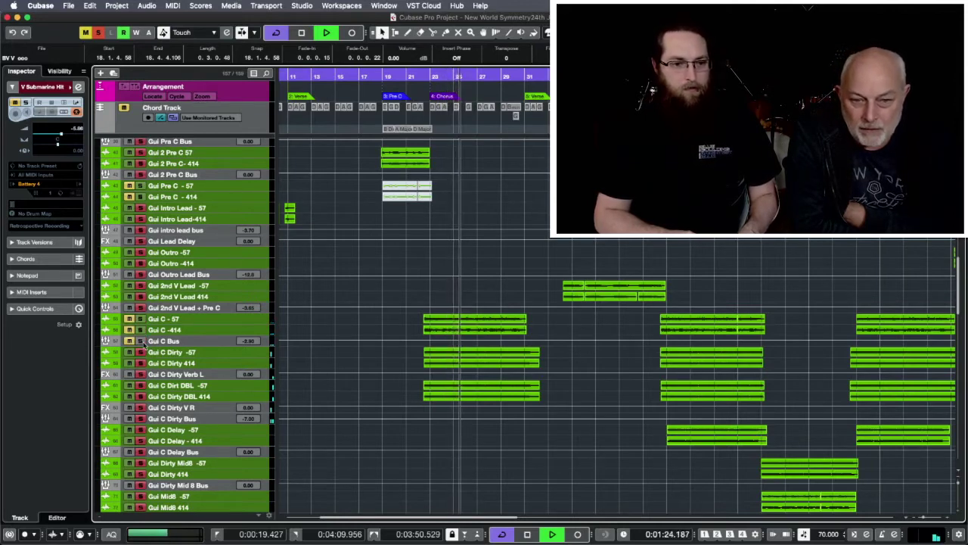
{"action": "left_click", "coordinate": [140, 418]}
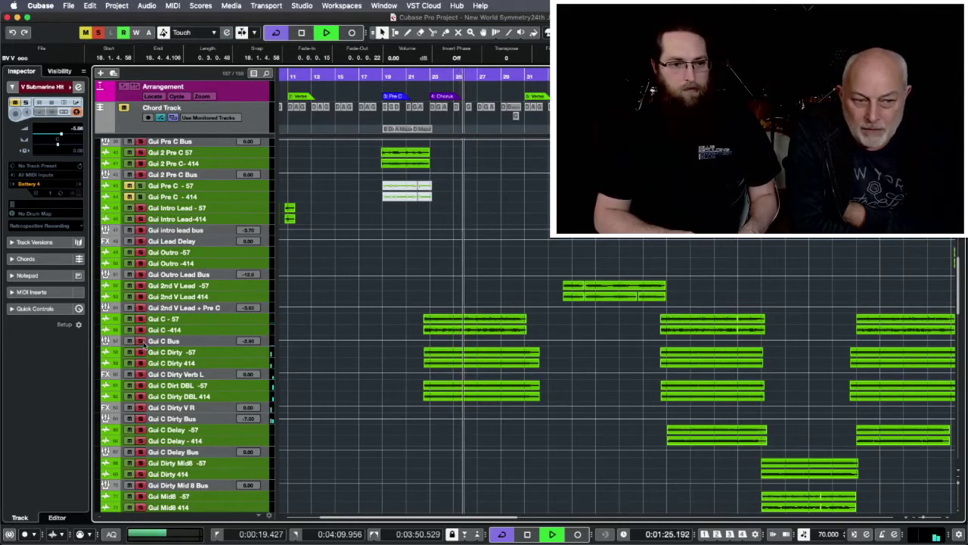
{"action": "left_click", "coordinate": [140, 408]}
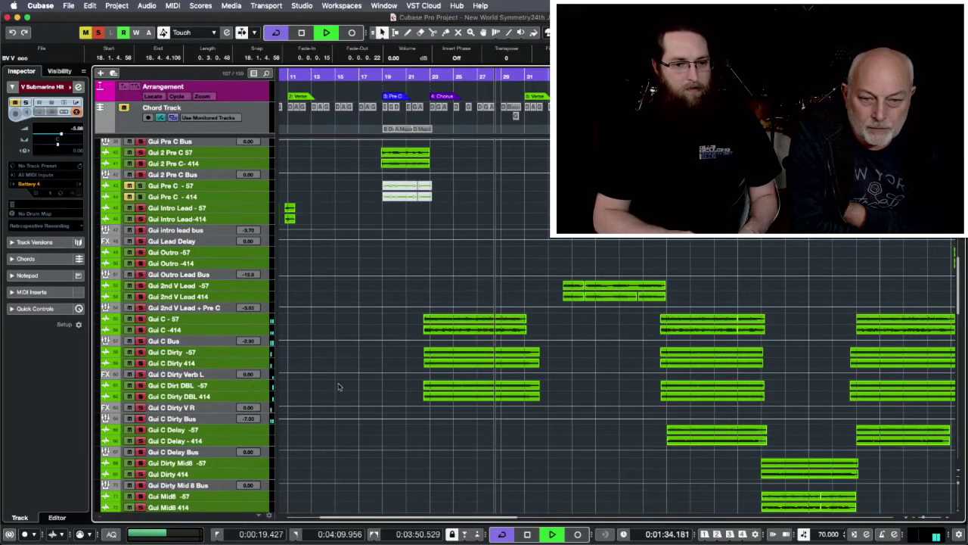
{"action": "key", "text": "space"}
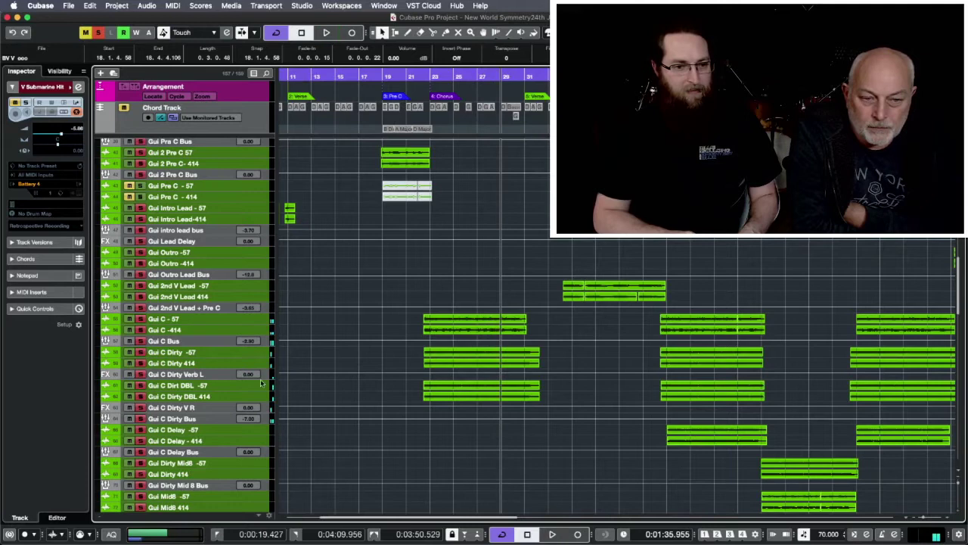
- Audition Gui C Dirty V R and Gui C Dirty Verb L separately in solo near the first chorus, clearing the solo after each
{"action": "left_click", "coordinate": [242, 364]}
{"action": "left_click", "coordinate": [98, 32]}
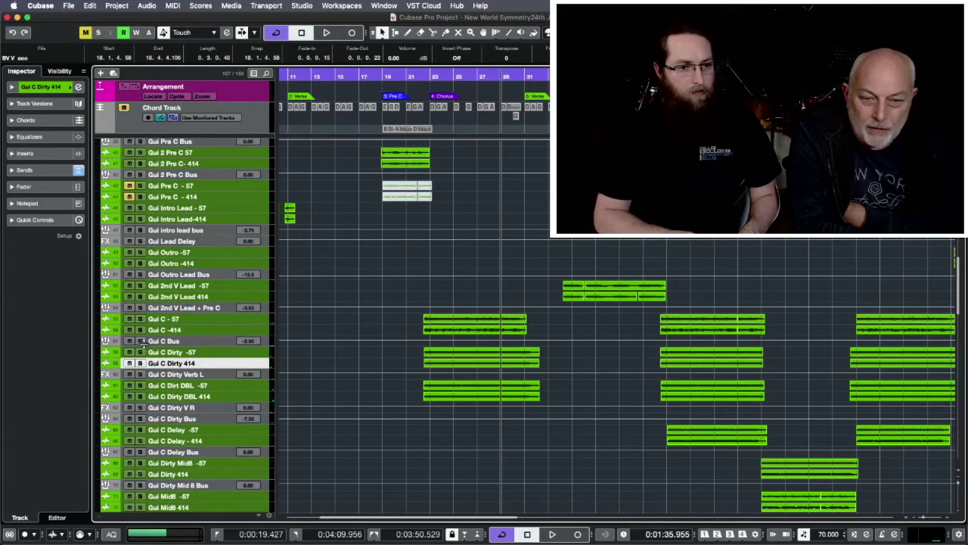
{"action": "left_click", "coordinate": [140, 407]}
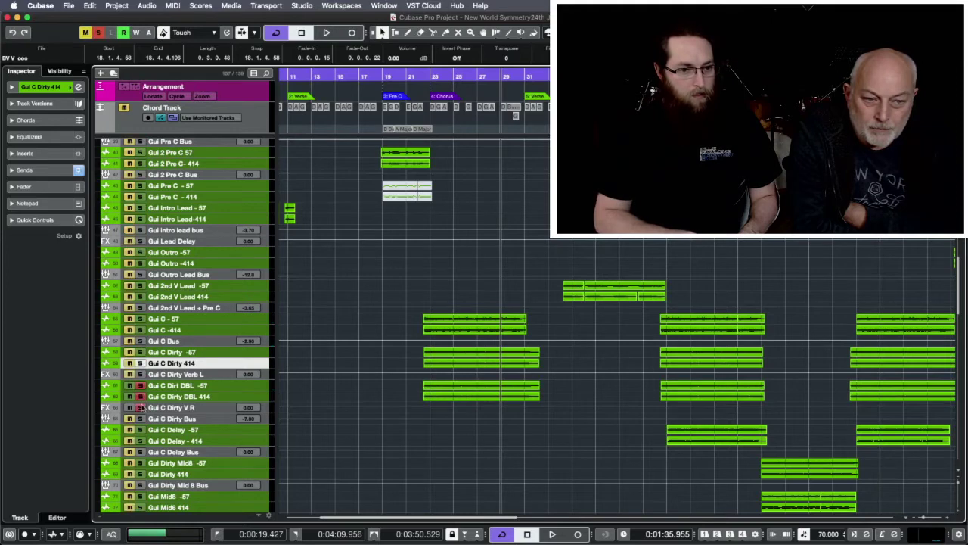
{"action": "left_click", "coordinate": [429, 75]}
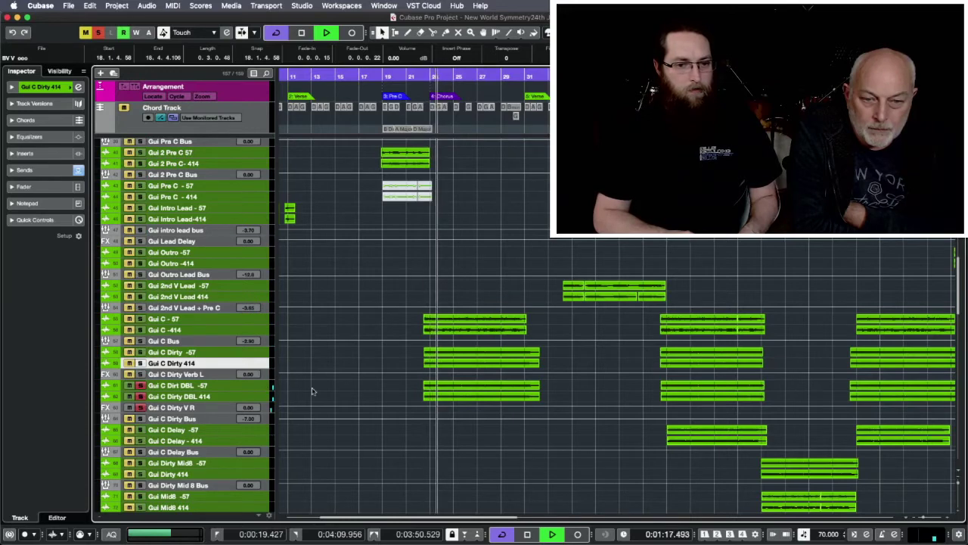
{"action": "key", "text": "space"}
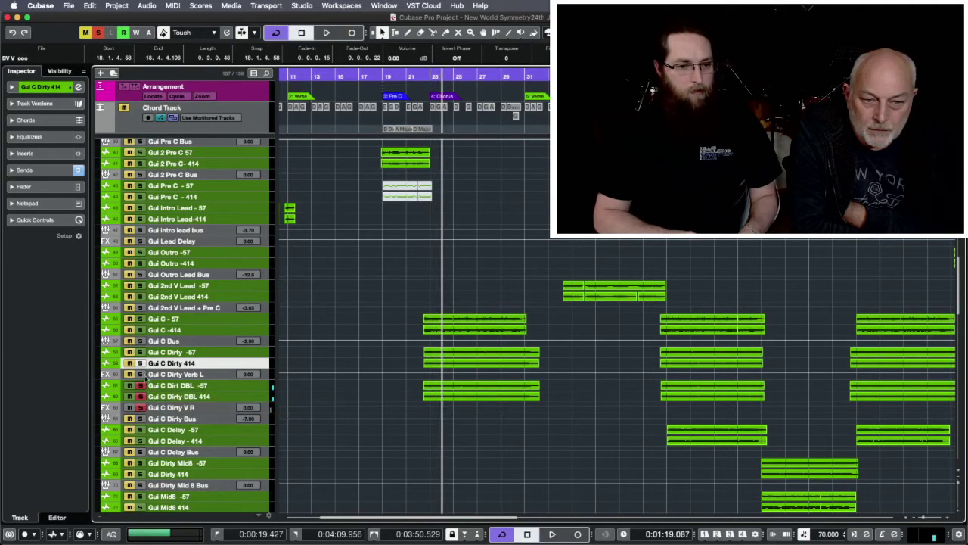
{"action": "left_click", "coordinate": [138, 397]}
{"action": "left_click", "coordinate": [140, 397]}
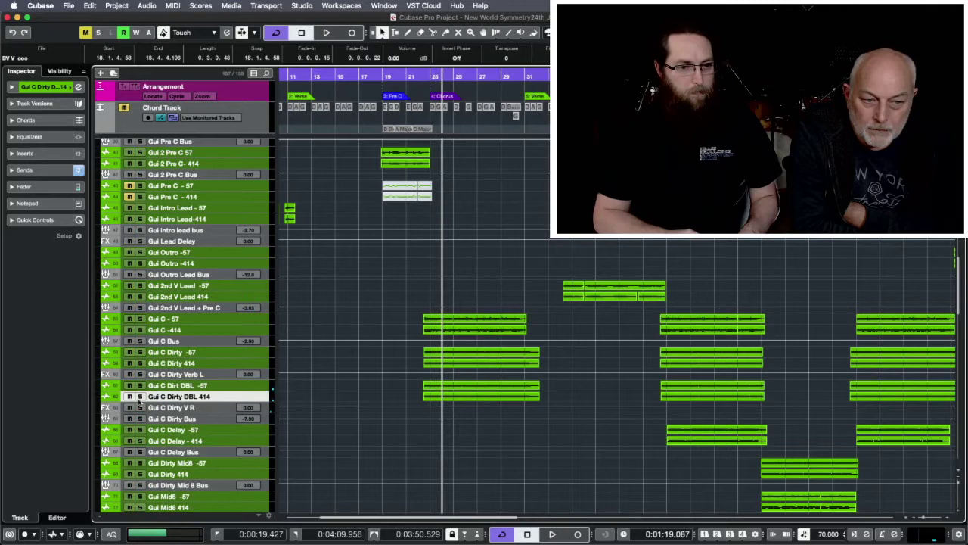
{"action": "left_click", "coordinate": [140, 373]}
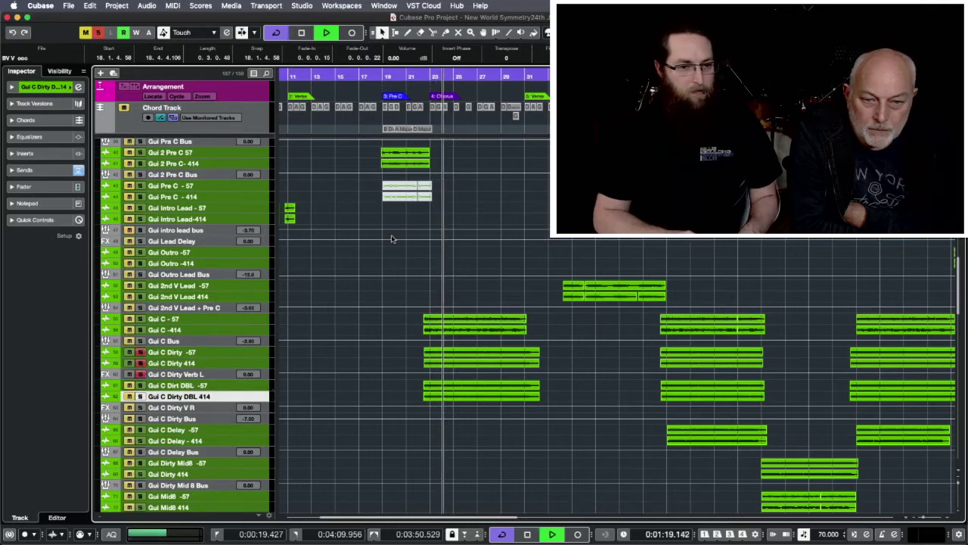
{"action": "left_click", "coordinate": [140, 373]}
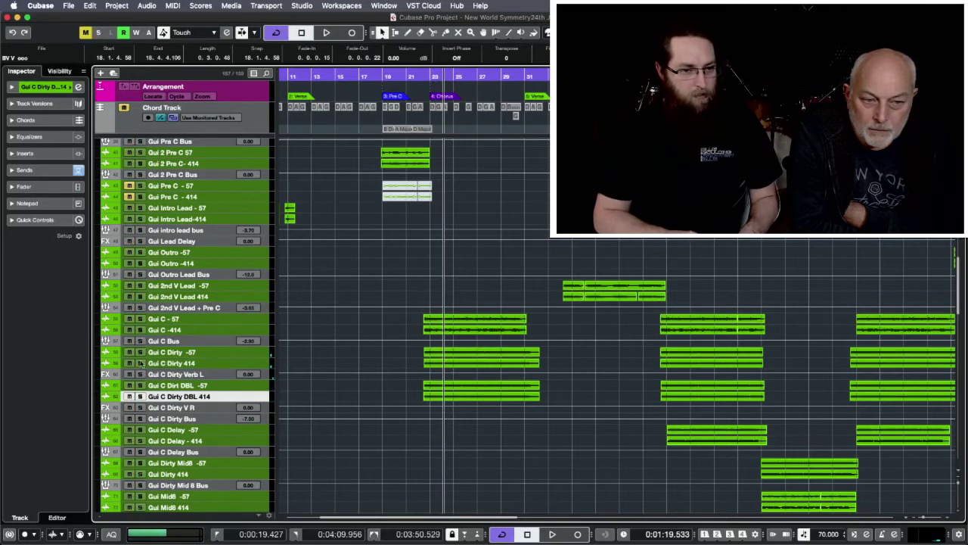
- Play the soloed Gui C Dirty Bus from just before the chorus and show the sends of the Gui C Dirty DBL 414 track
{"action": "left_click", "coordinate": [140, 418]}
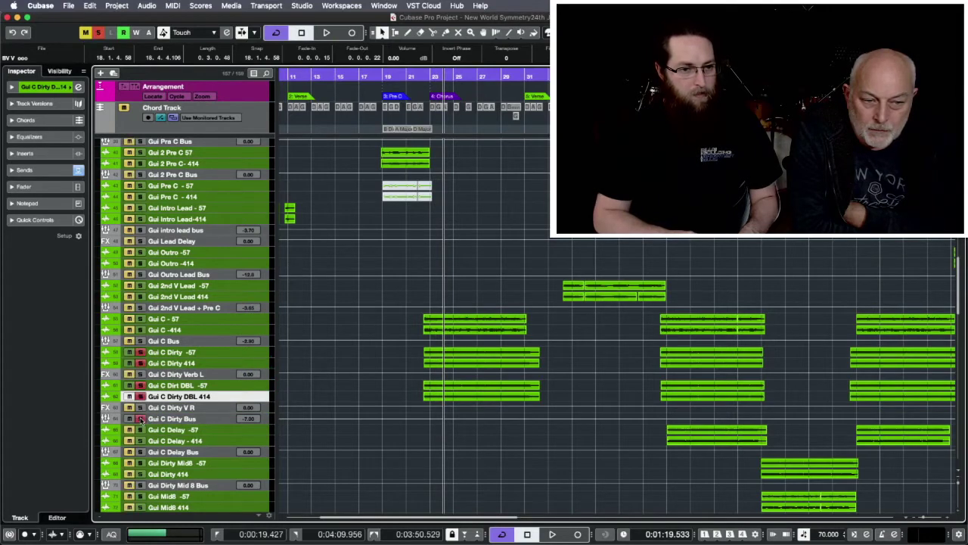
{"action": "left_click", "coordinate": [428, 76]}
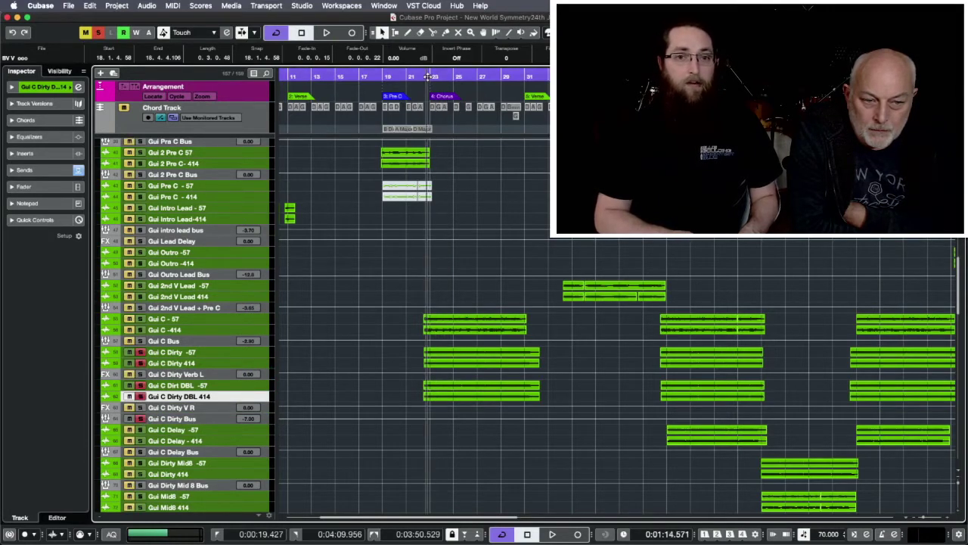
{"action": "left_click", "coordinate": [99, 32]}
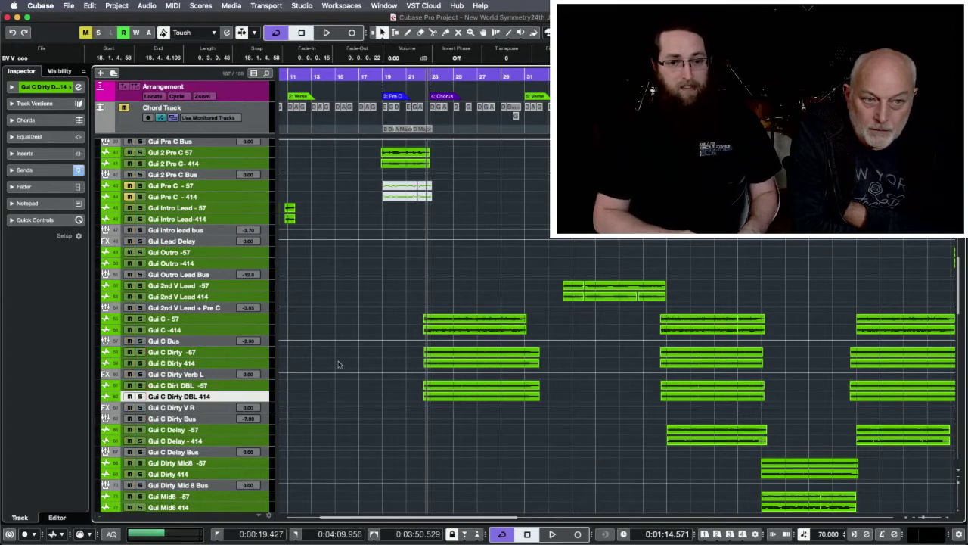
{"action": "left_click", "coordinate": [140, 395]}
{"action": "key", "text": "space"}
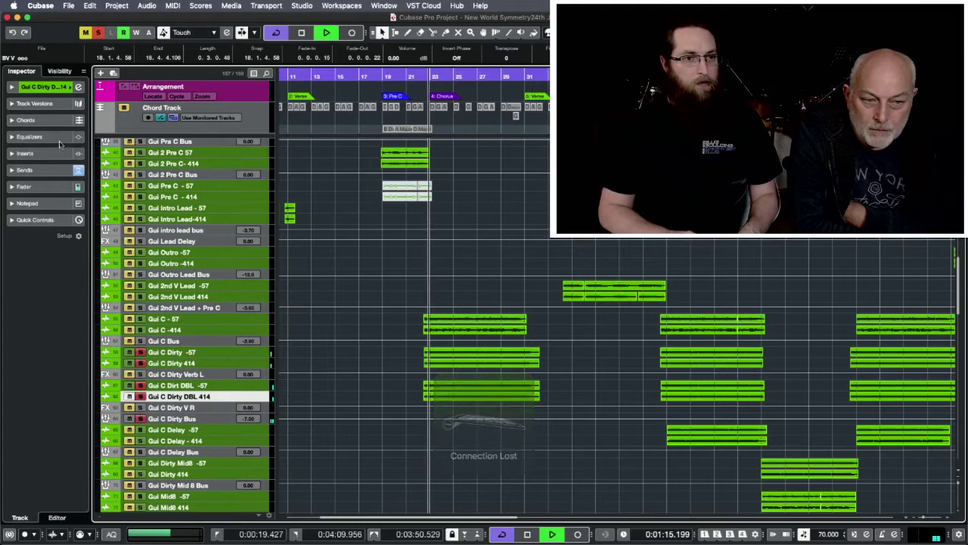
{"action": "left_click", "coordinate": [30, 170]}
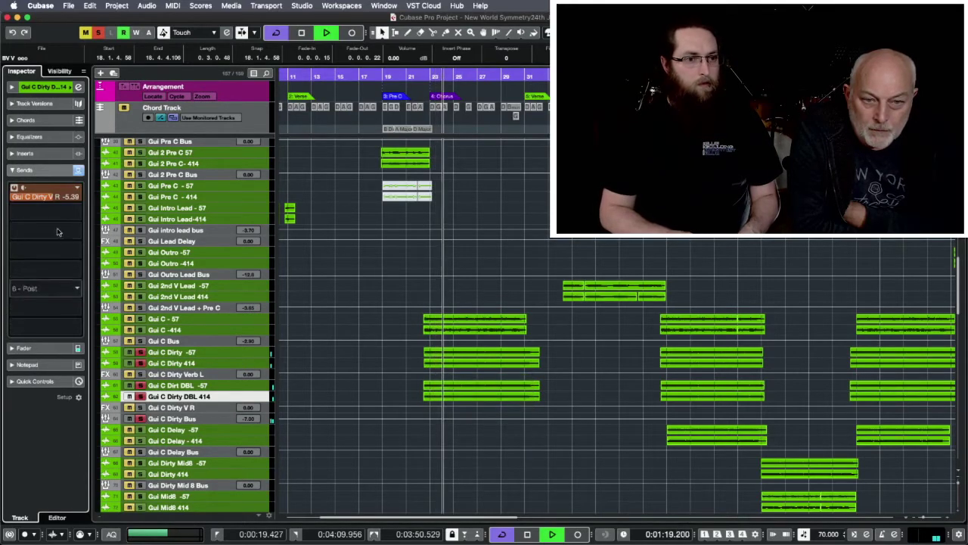
- Show the inserts of Gui C Dirty DBL 414, examine Gui C Dirty Bus's Virtual Mix Rack, stop playback and clear the solo
{"action": "left_click", "coordinate": [46, 154]}
{"action": "left_click", "coordinate": [45, 154]}
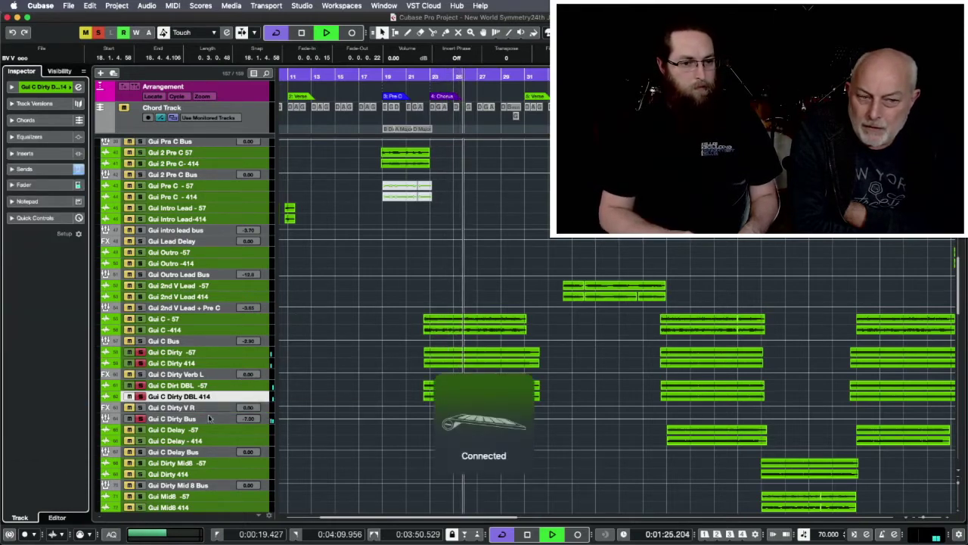
{"action": "left_click", "coordinate": [210, 419]}
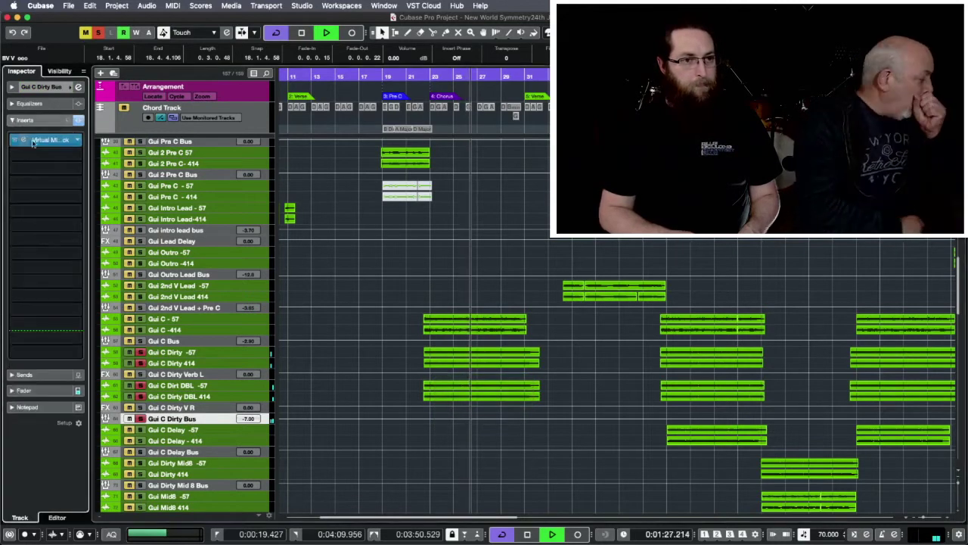
{"action": "left_click", "coordinate": [33, 142]}
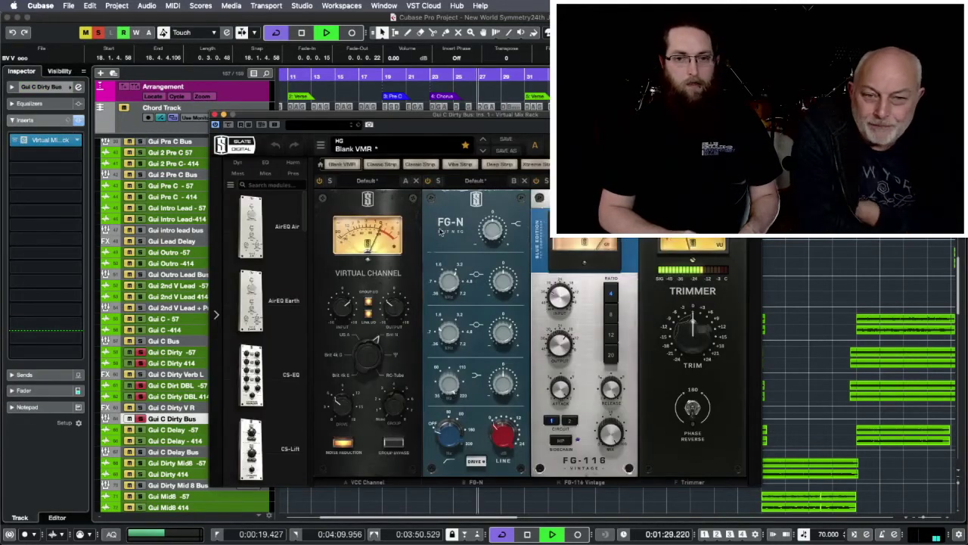
{"action": "left_click", "coordinate": [214, 115]}
{"action": "key", "text": "space"}
{"action": "left_click", "coordinate": [98, 33]}
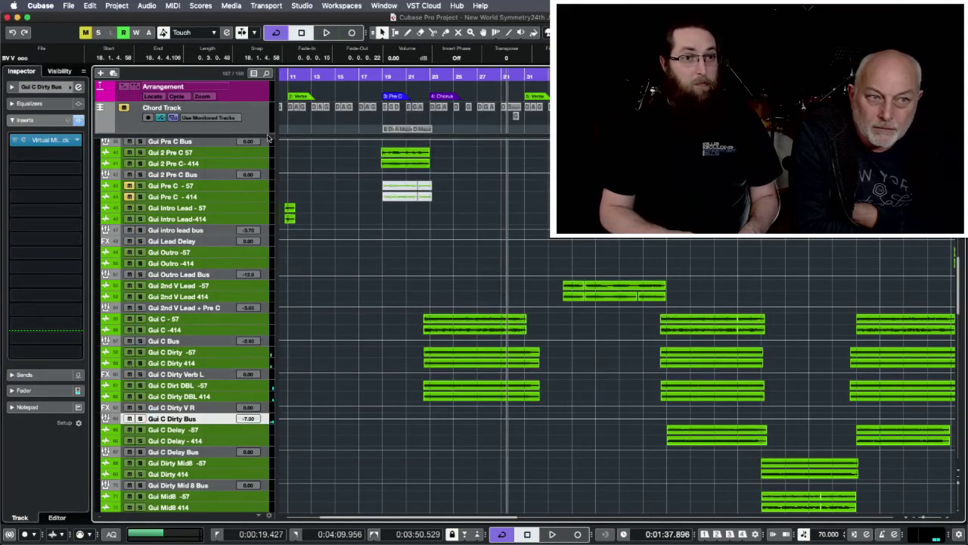
- Audition Gui C Bus in solo from just before the first chorus, examine its Virtual Mix Rack insert, stop playback and clear the solo
{"action": "left_click", "coordinate": [427, 77]}
{"action": "scroll", "coordinate": [414, 379], "scroll_direction": "down", "scroll_amount": 8}
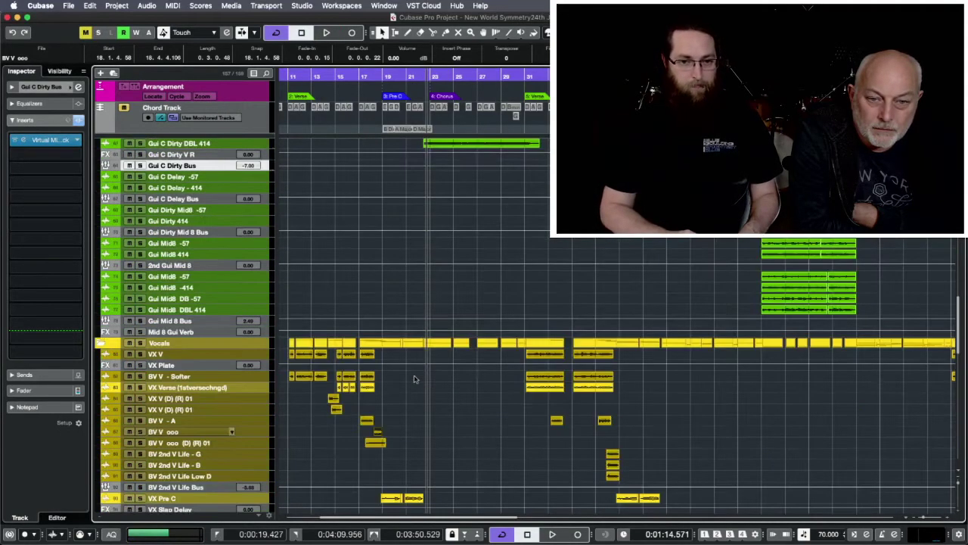
{"action": "scroll", "coordinate": [224, 276], "scroll_direction": "up", "scroll_amount": 6}
{"action": "key", "text": "space"}
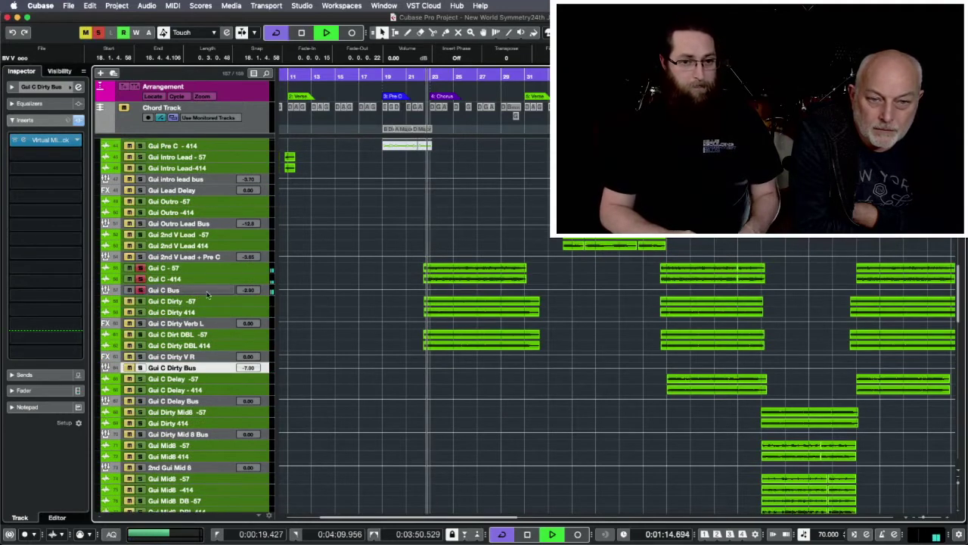
{"action": "left_click", "coordinate": [139, 290]}
{"action": "left_click", "coordinate": [71, 139]}
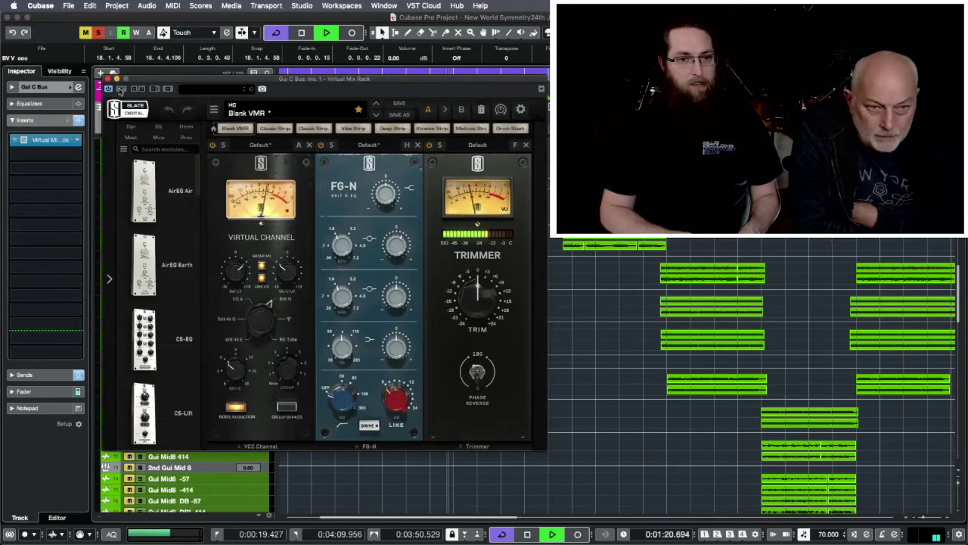
{"action": "left_click", "coordinate": [109, 78]}
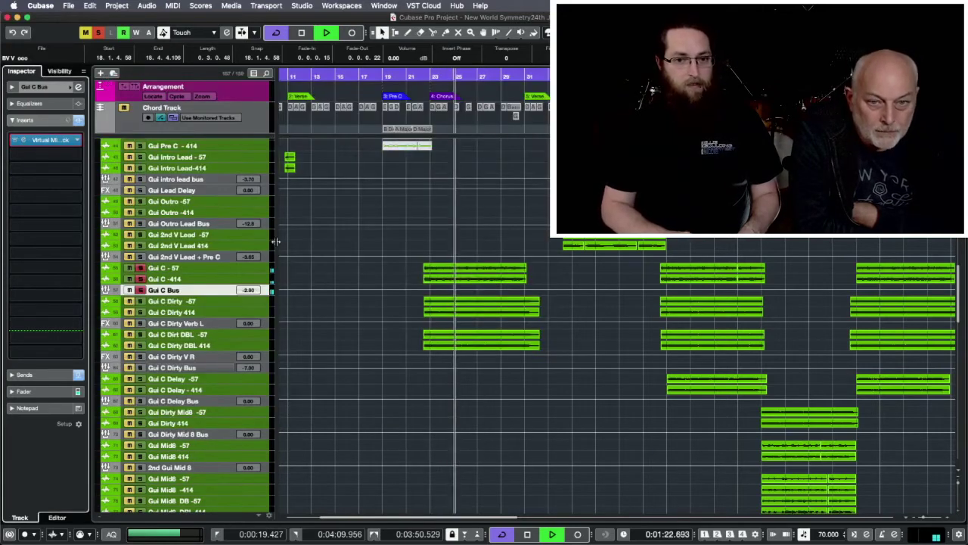
{"action": "left_click", "coordinate": [140, 289]}
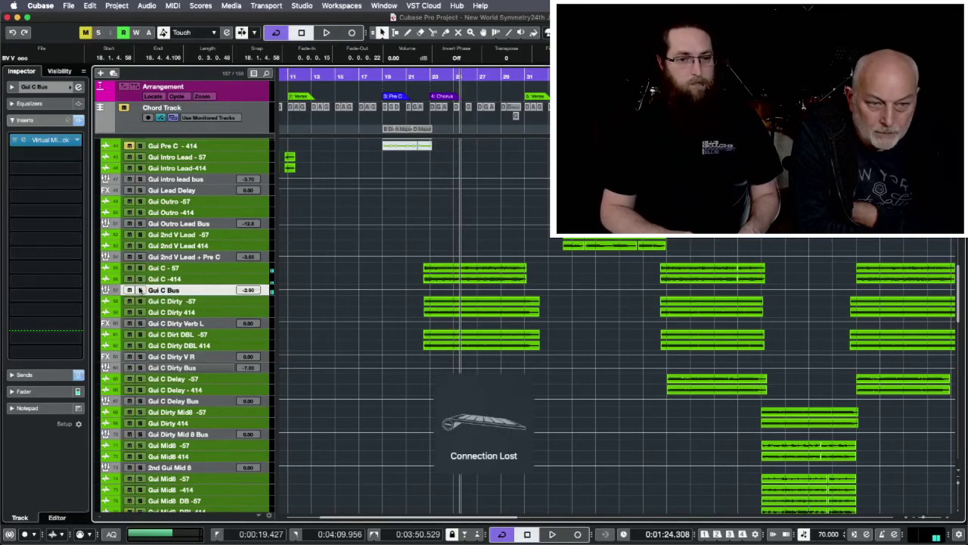
- Solo the Synths folder and play it from the current position in the first chorus
{"action": "scroll", "coordinate": [470, 330], "scroll_direction": "down", "scroll_amount": 15}
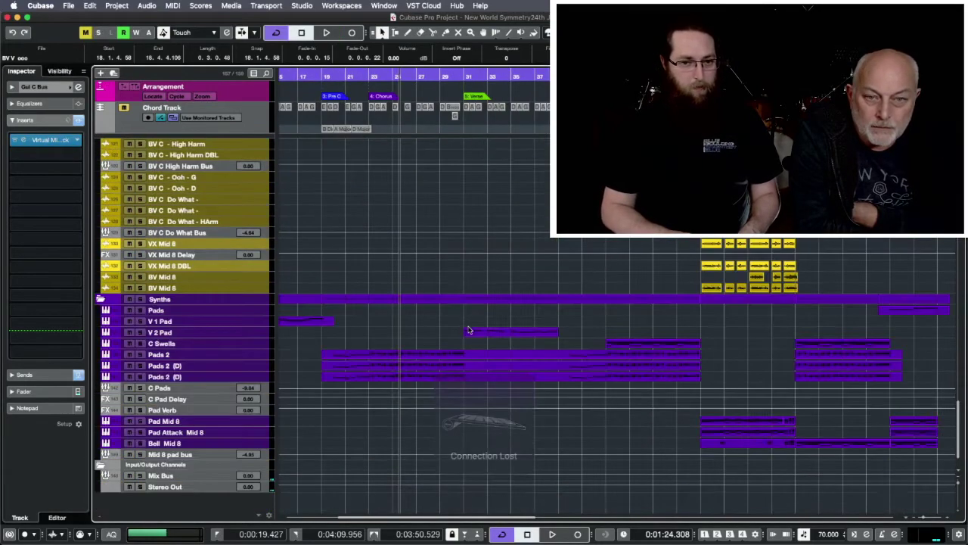
{"action": "right_click", "coordinate": [141, 300]}
{"action": "left_click", "coordinate": [384, 223]}
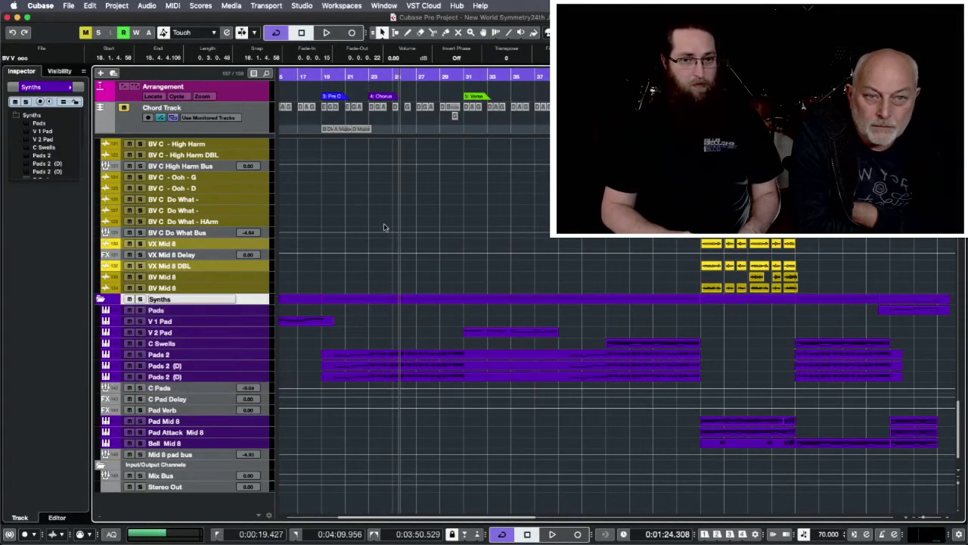
{"action": "left_click", "coordinate": [140, 299]}
{"action": "key", "text": "space"}
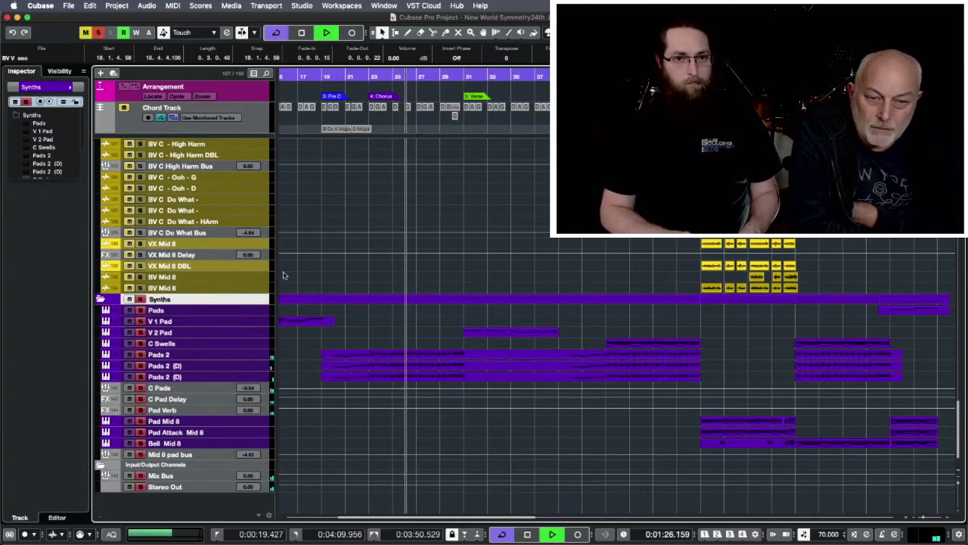
- Examine the Virtual Mix Rack insert on C Pads, show the inserts of Pad Verb and stop playback
{"action": "left_click", "coordinate": [196, 387]}
{"action": "left_click", "coordinate": [43, 139]}
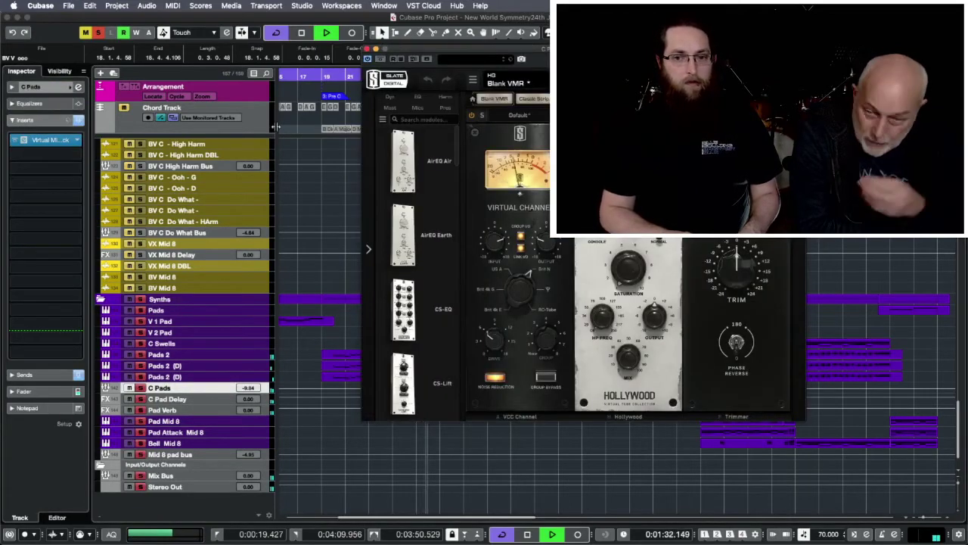
{"action": "left_click", "coordinate": [174, 401]}
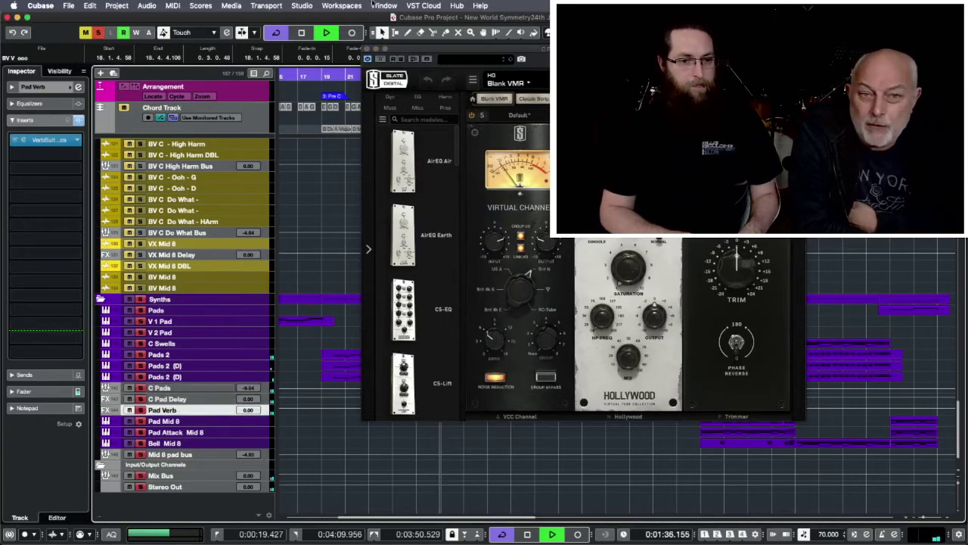
{"action": "left_click", "coordinate": [368, 49]}
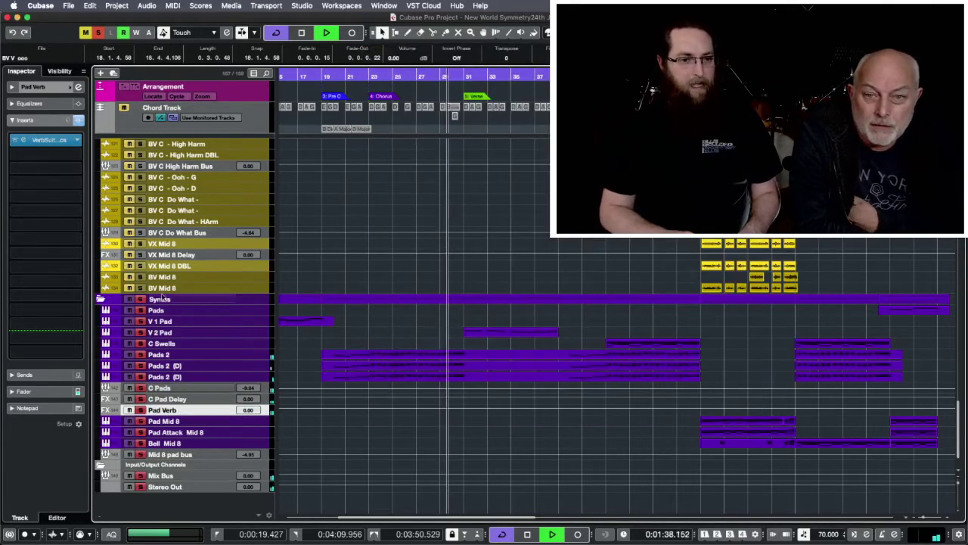
{"action": "key", "text": "space"}
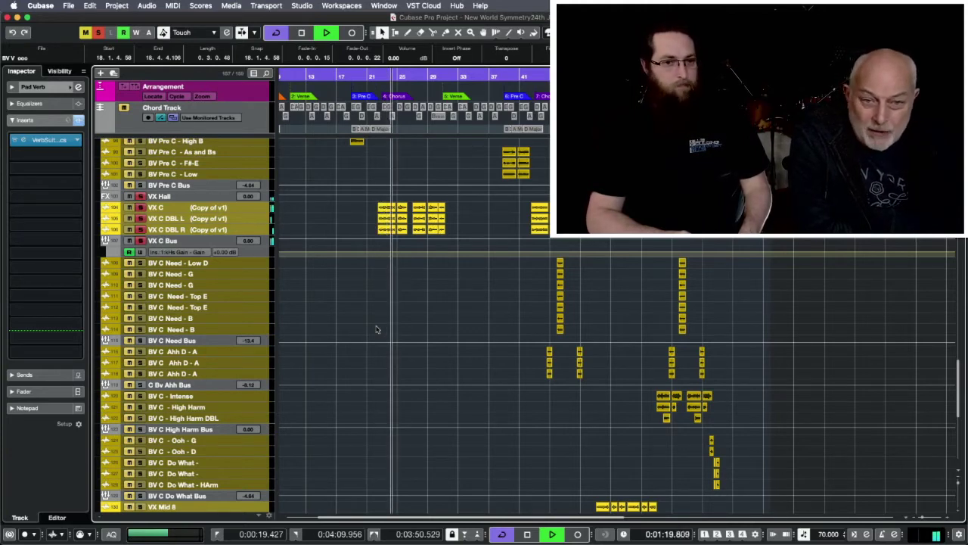
- Stop the soloed VX C playback and audition the whole Vocals folder in solo from just before the second chorus's BV C Need clips
{"action": "key", "text": "space"}
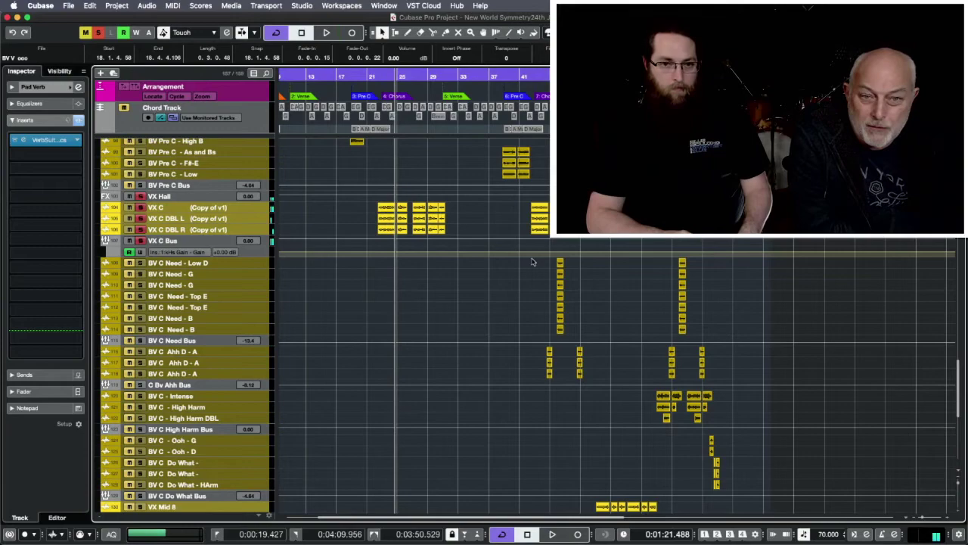
{"action": "left_click", "coordinate": [552, 74]}
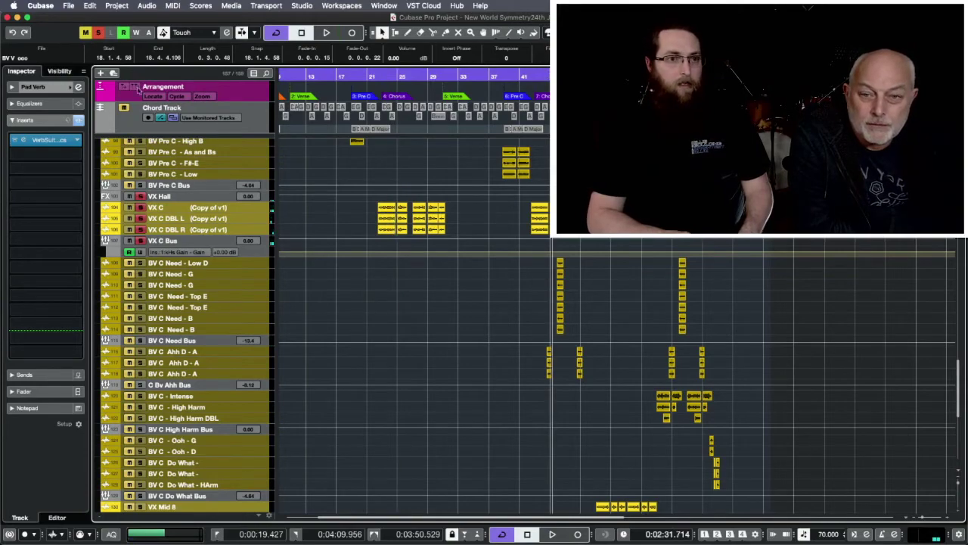
{"action": "scroll", "coordinate": [173, 210], "scroll_direction": "up", "scroll_amount": 8}
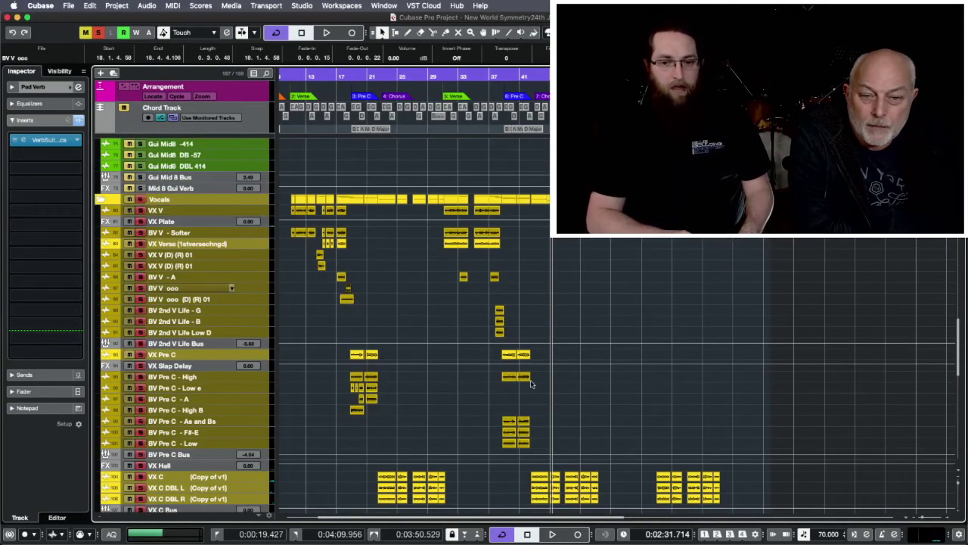
{"action": "scroll", "coordinate": [531, 384], "scroll_direction": "down", "scroll_amount": 10}
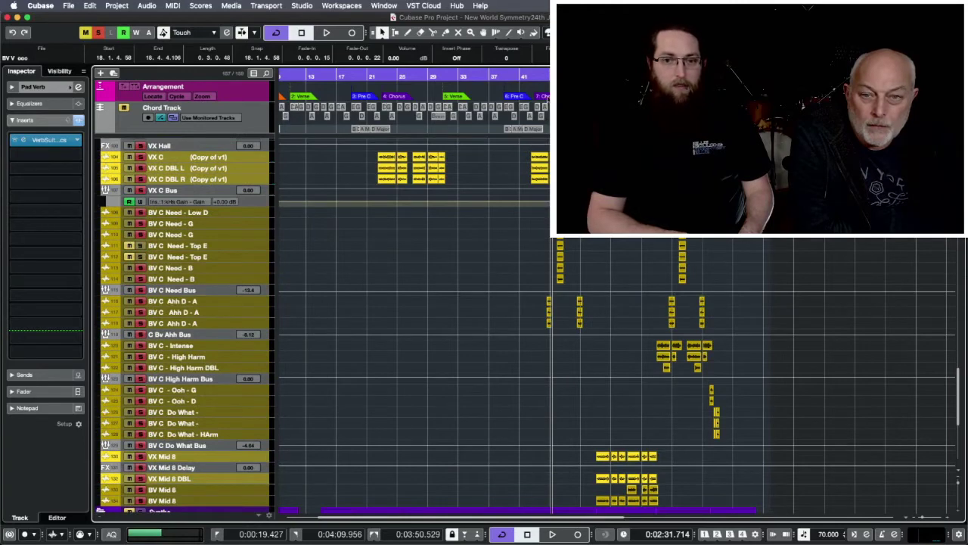
{"action": "key", "text": "space"}
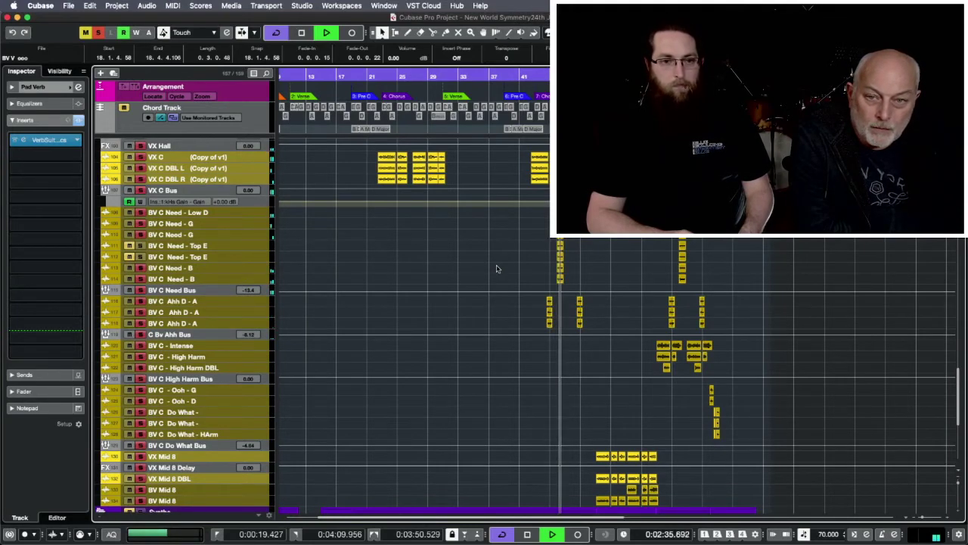
{"action": "key", "text": "space"}
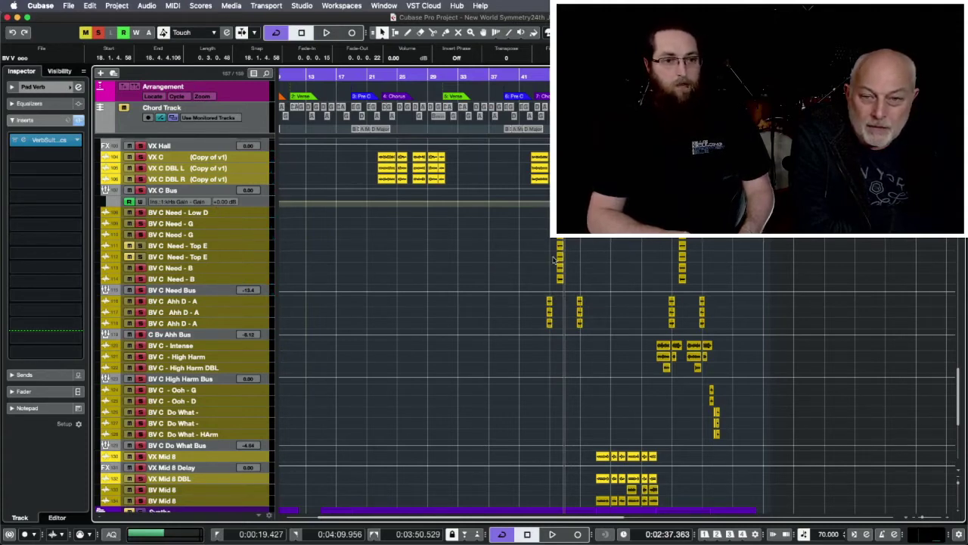
- Audition the soloed Vocals folder from just before the BV C - Intense clips after the Mid 8, stop playback and clear the solo
{"action": "scroll", "coordinate": [564, 257], "scroll_direction": "right", "scroll_amount": 3}
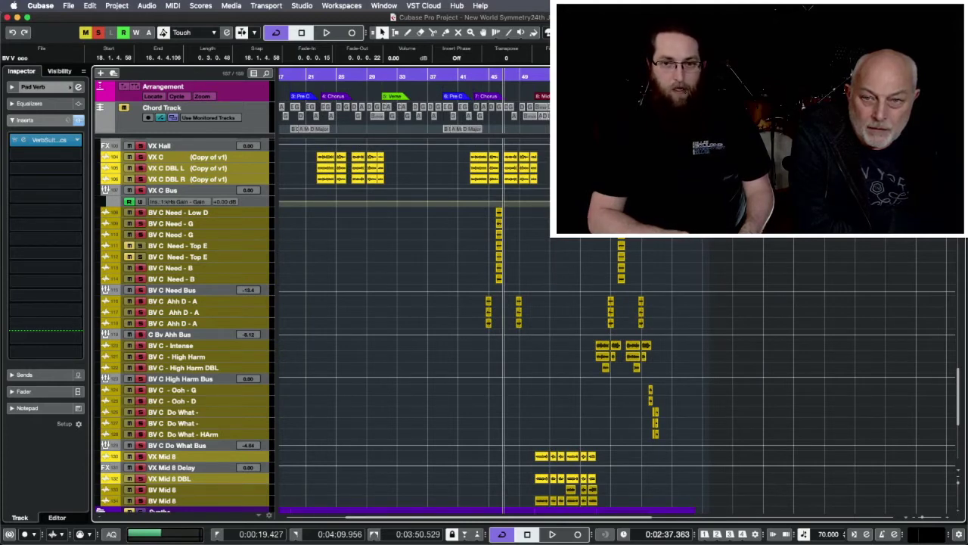
{"action": "key", "text": "shift+n"}
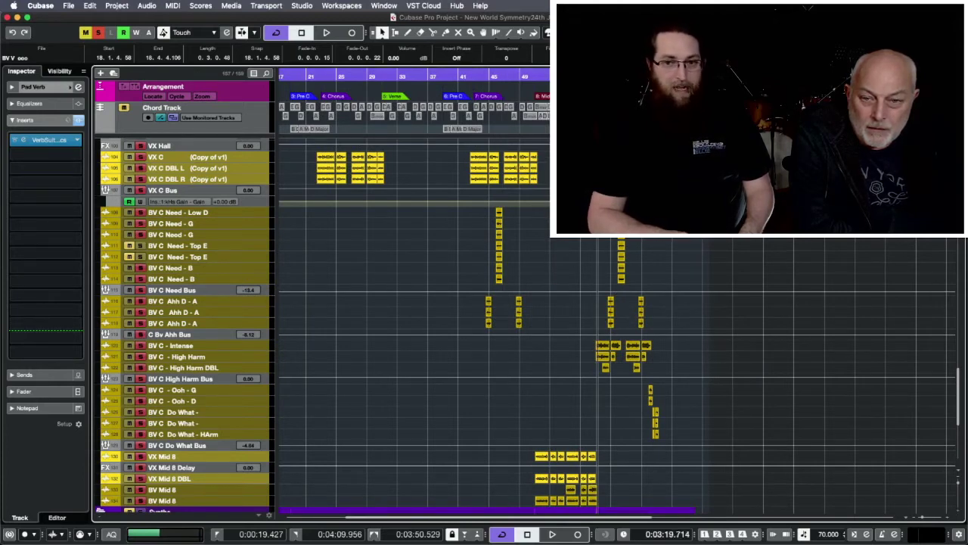
{"action": "key", "text": "h"}
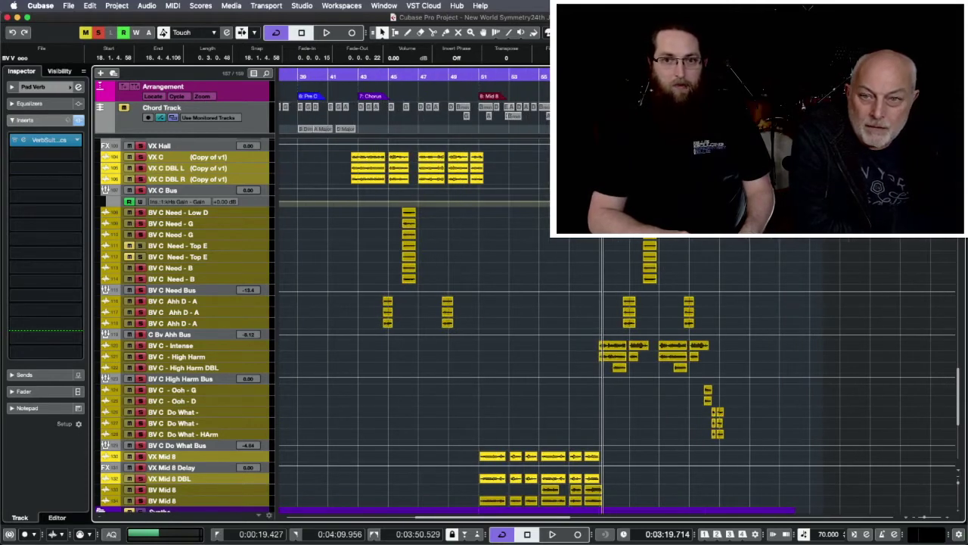
{"action": "key", "text": "KP_Subtract"}
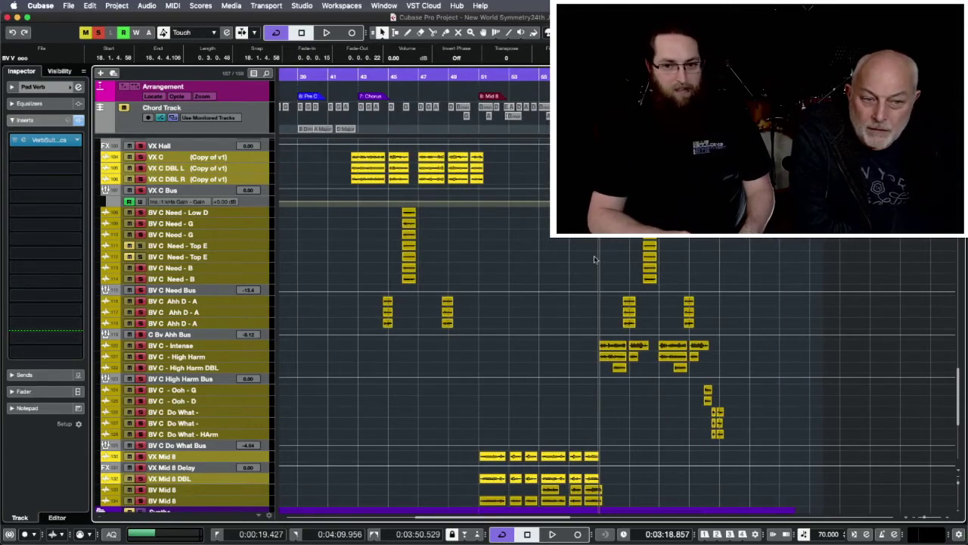
{"action": "key", "text": "space"}
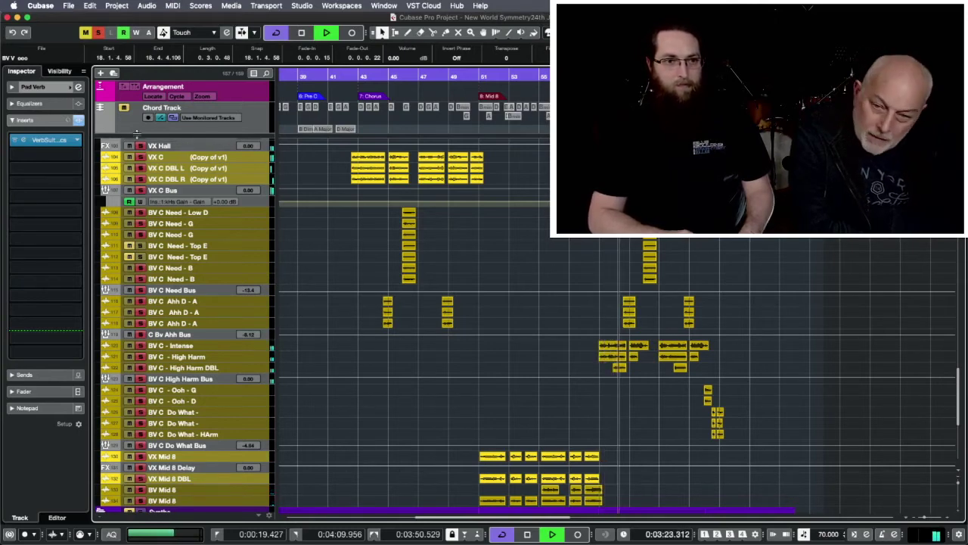
{"action": "key", "text": "space"}
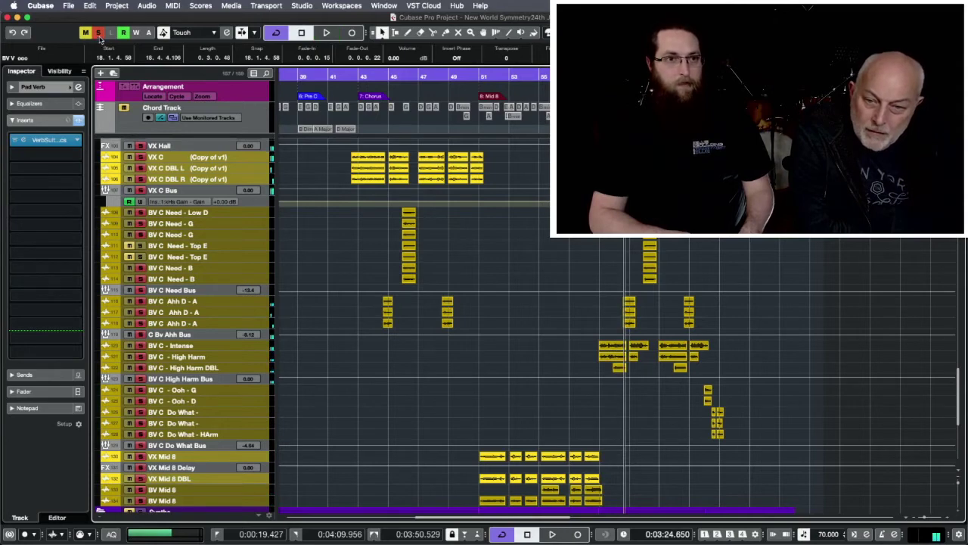
{"action": "left_click", "coordinate": [98, 34]}
- Solo the BV C - Intense track and play it from the current position
{"action": "left_click", "coordinate": [225, 349]}
{"action": "key", "text": "s"}
{"action": "key", "text": "space"}
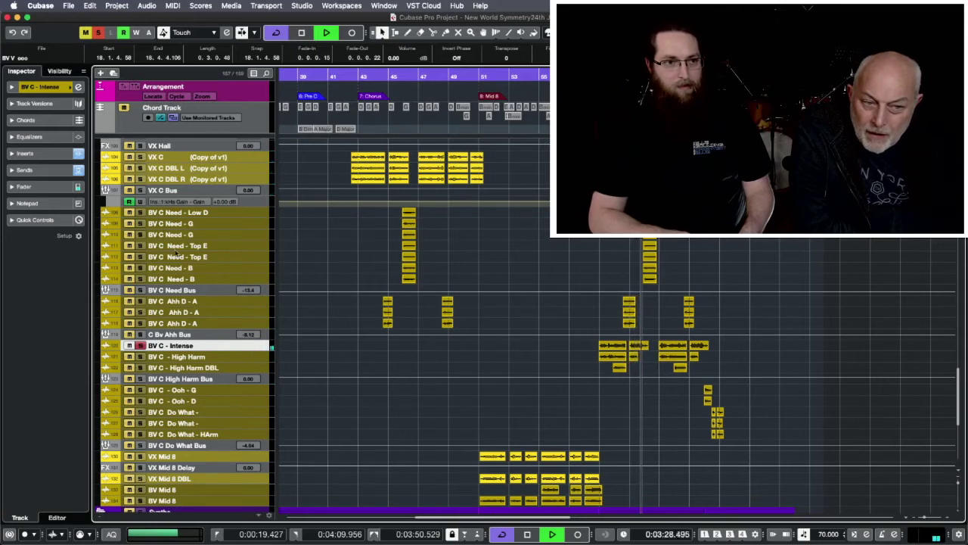
- Examine the Vocal Rider, Compressor and Virtual Mix Rack inserts on BV C - Intense and show the Channel Strip in its channel settings
{"action": "left_click", "coordinate": [62, 156]}
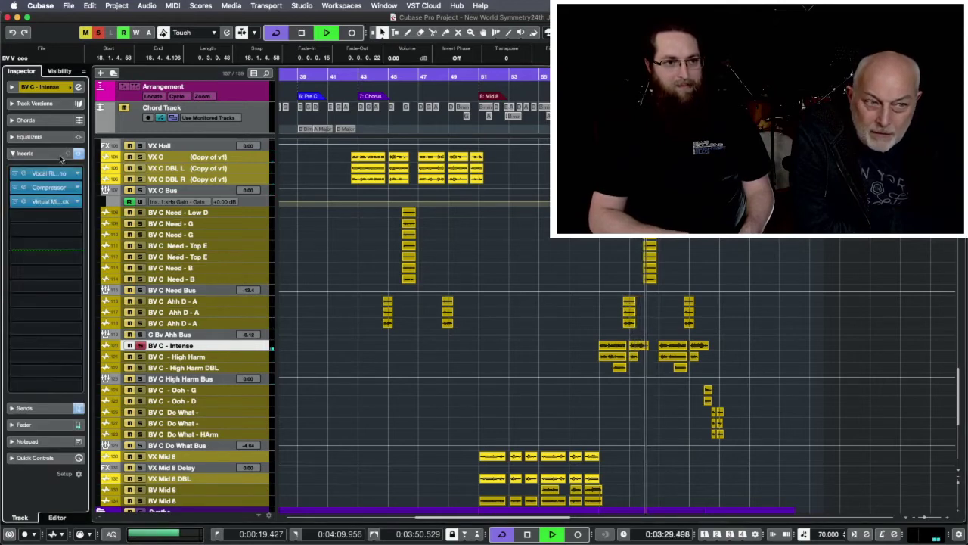
{"action": "left_click", "coordinate": [23, 173]}
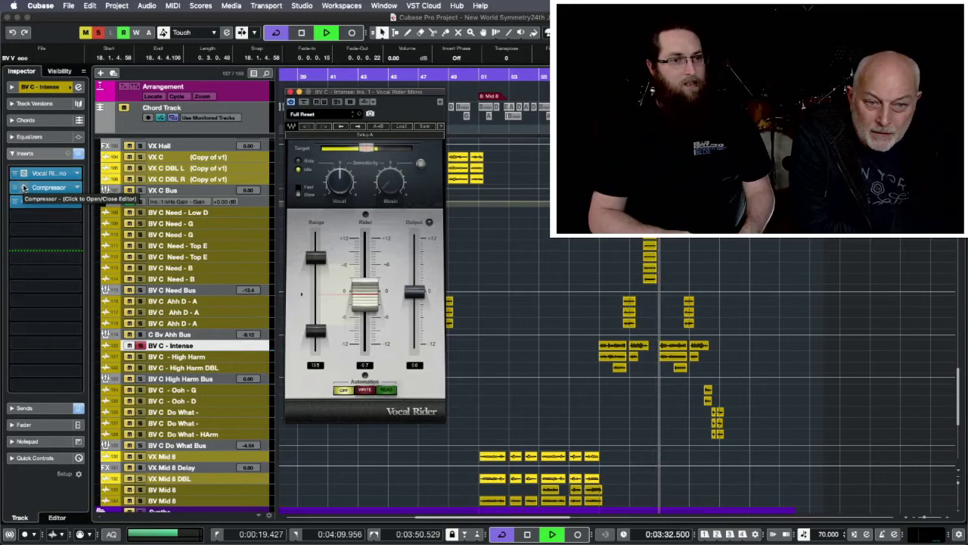
{"action": "left_click", "coordinate": [23, 187]}
{"action": "left_click", "coordinate": [23, 202]}
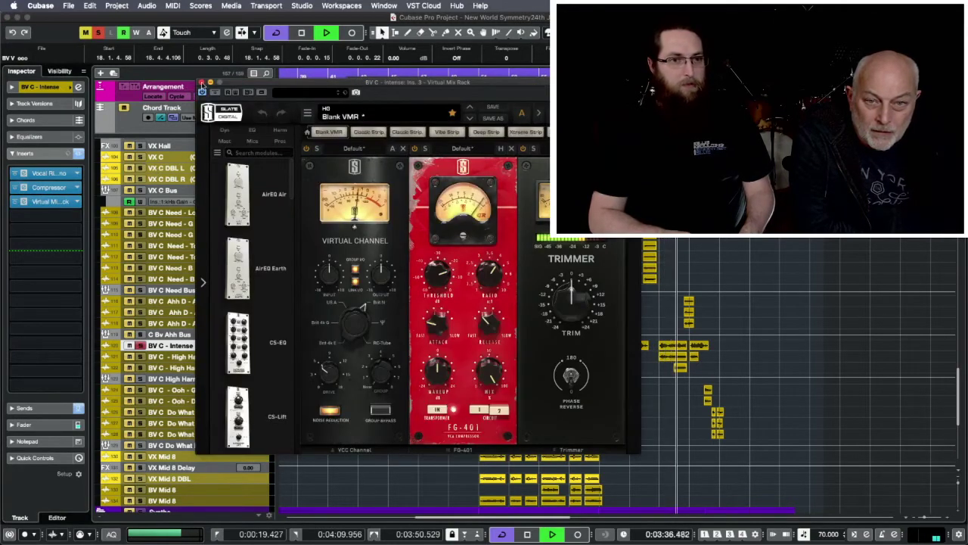
{"action": "left_click", "coordinate": [202, 82]}
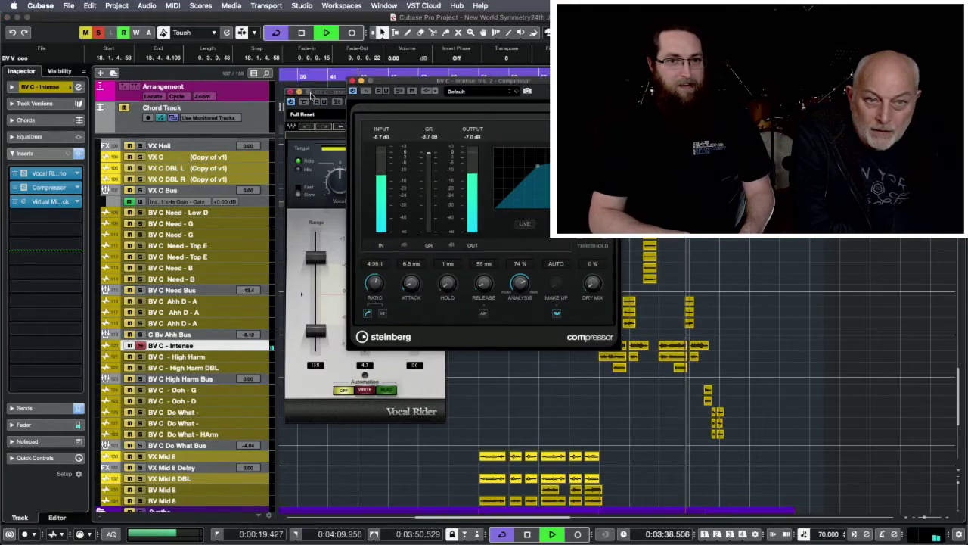
{"action": "left_click", "coordinate": [352, 81]}
{"action": "left_click", "coordinate": [290, 92]}
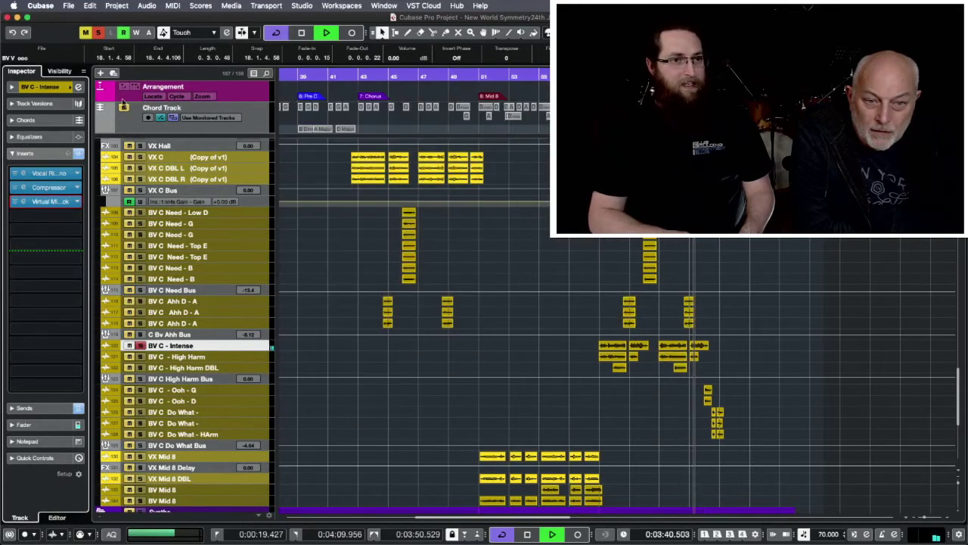
{"action": "left_click", "coordinate": [78, 87]}
{"action": "left_click", "coordinate": [415, 119]}
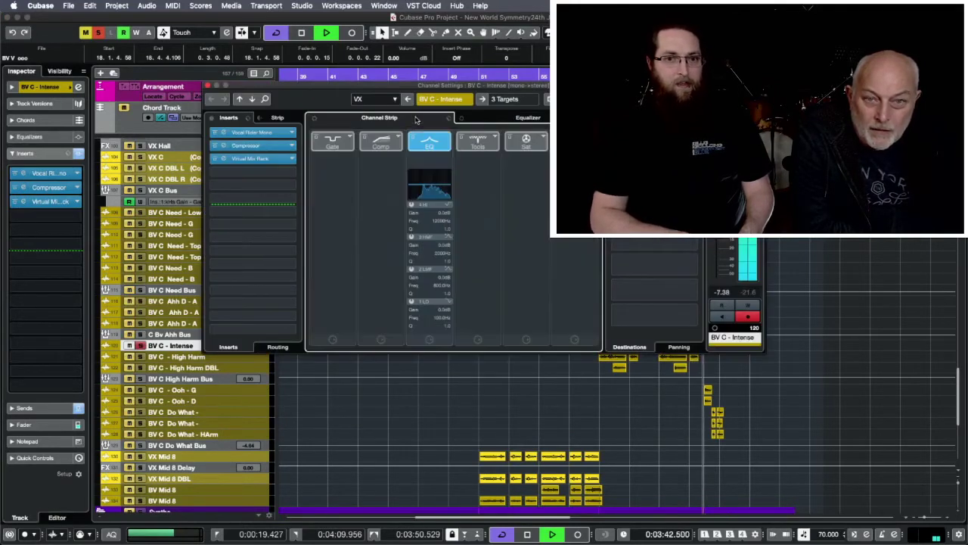
- Examine the Virtual Mix Rack insert on BV C - Intense, then close the plug-in and channel settings windows
{"action": "left_click", "coordinate": [224, 158]}
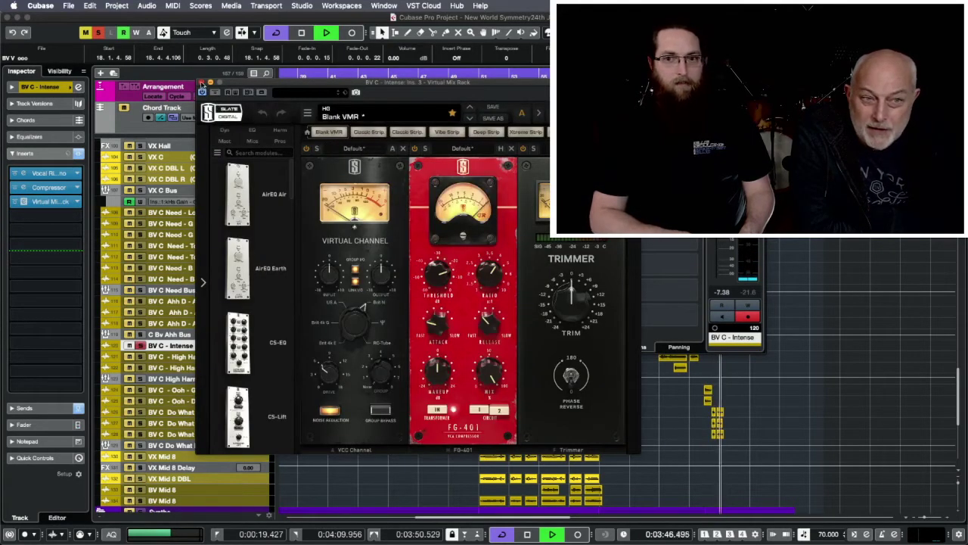
{"action": "left_click", "coordinate": [202, 82]}
{"action": "left_click", "coordinate": [207, 84]}
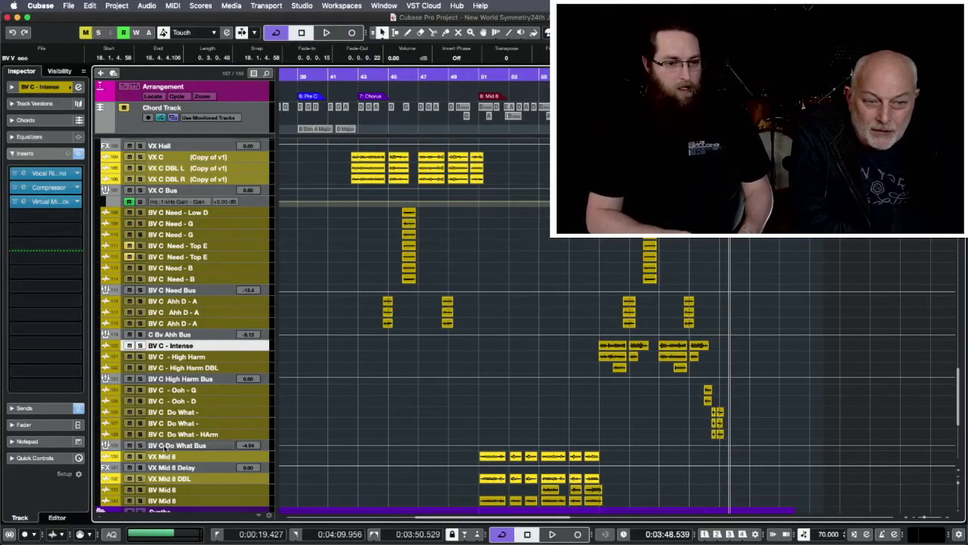
- Solo the BV C Ooh and Do What tracks with their bus, audition them from the start of their clips and stop
{"action": "left_click", "coordinate": [140, 446]}
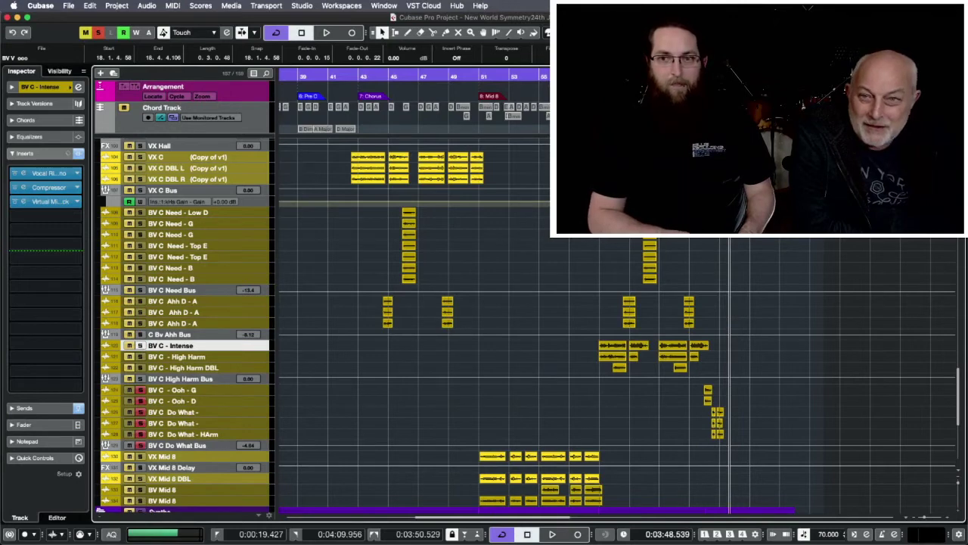
{"action": "left_click", "coordinate": [701, 76]}
{"action": "key", "text": "space"}
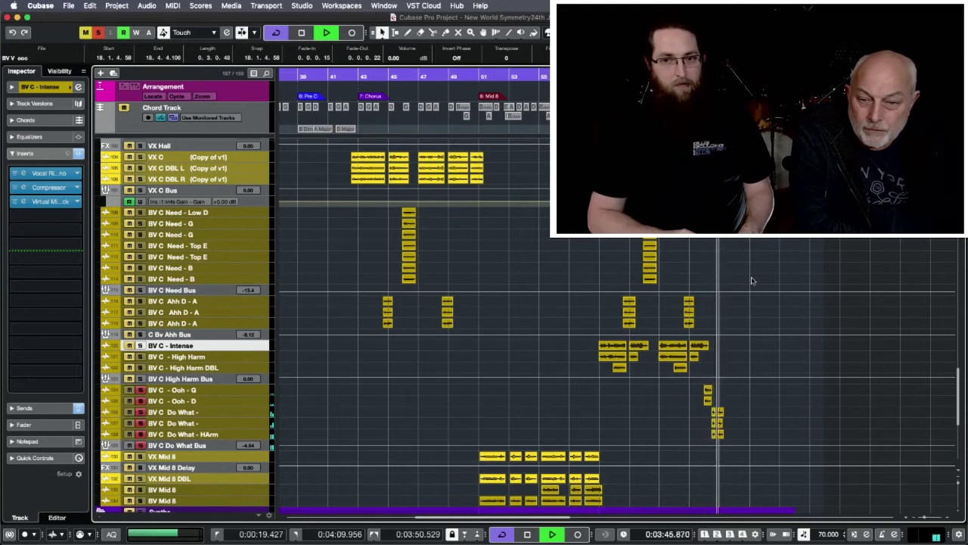
{"action": "key", "text": "space"}
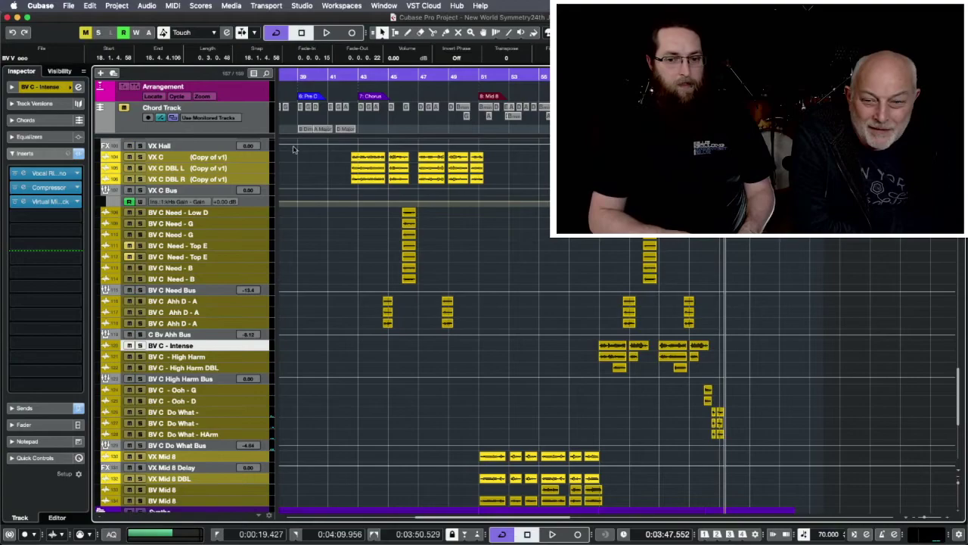
- Audition the acoustic drums, Edrums and Bass folders in solo during the Mid 8, stop playback and clear the solo
{"action": "scroll", "coordinate": [314, 246], "scroll_direction": "up", "scroll_amount": 10}
{"action": "scroll", "coordinate": [315, 296], "scroll_direction": "left", "scroll_amount": 3}
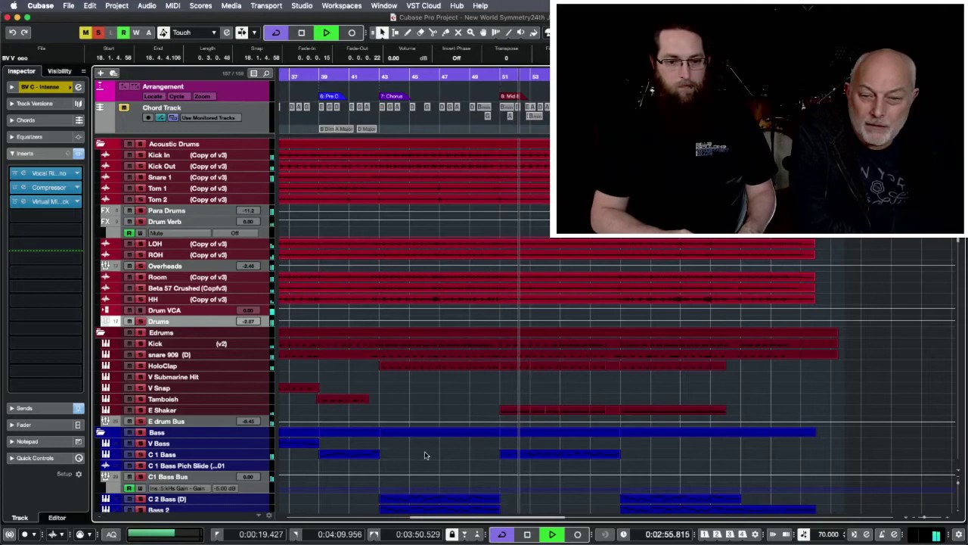
{"action": "scroll", "coordinate": [429, 450], "scroll_direction": "down", "scroll_amount": 3}
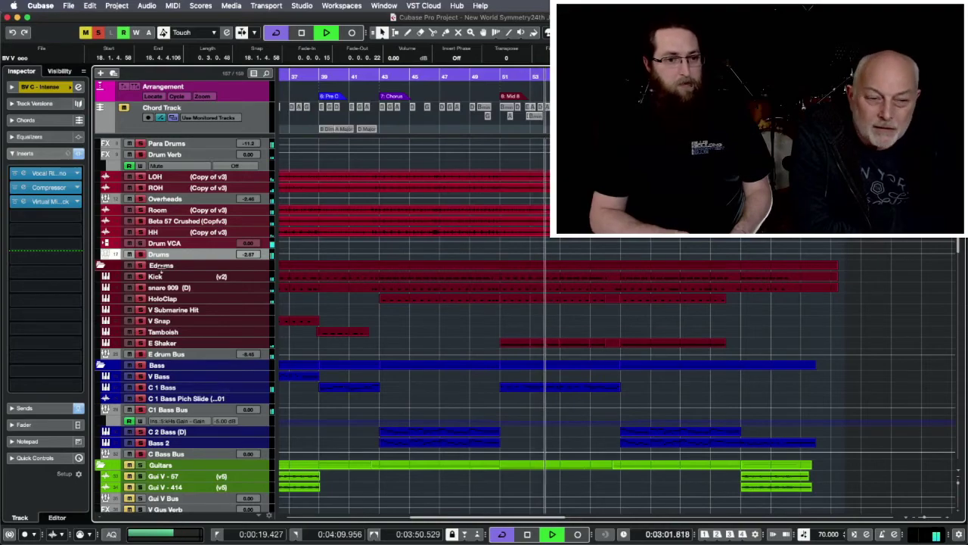
{"action": "scroll", "coordinate": [337, 391], "scroll_direction": "down", "scroll_amount": 6}
{"action": "key", "text": "space"}
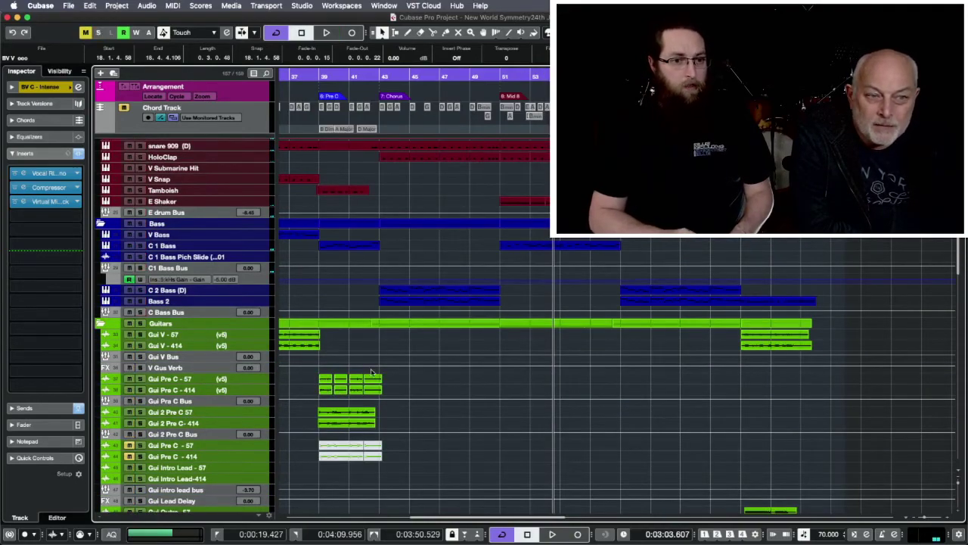
- Solo the Guitars folder, audition it from the start of the Mid 8, stop playback and clear the solo
{"action": "scroll", "coordinate": [371, 371], "scroll_direction": "down", "scroll_amount": 10}
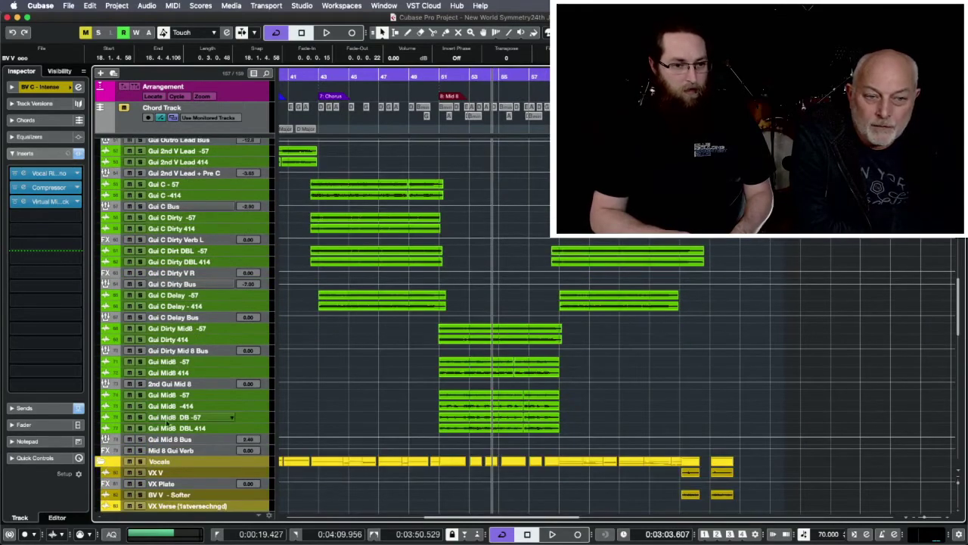
{"action": "scroll", "coordinate": [141, 372], "scroll_direction": "up", "scroll_amount": 10}
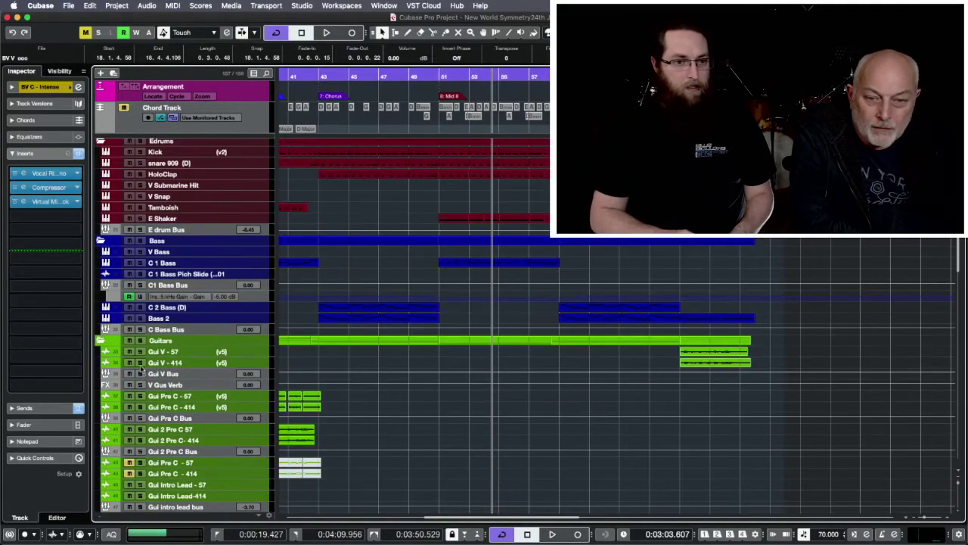
{"action": "left_click", "coordinate": [140, 341]}
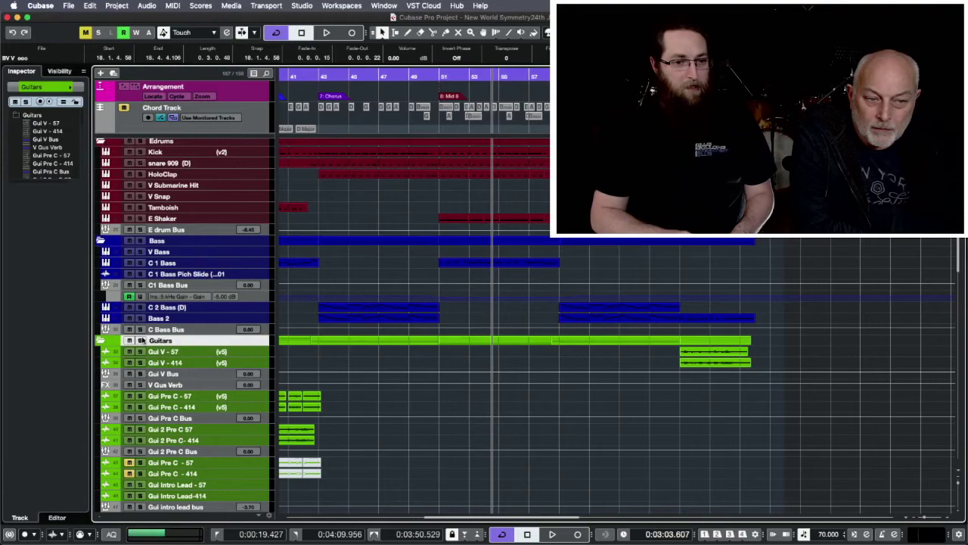
{"action": "scroll", "coordinate": [516, 381], "scroll_direction": "down", "scroll_amount": 10}
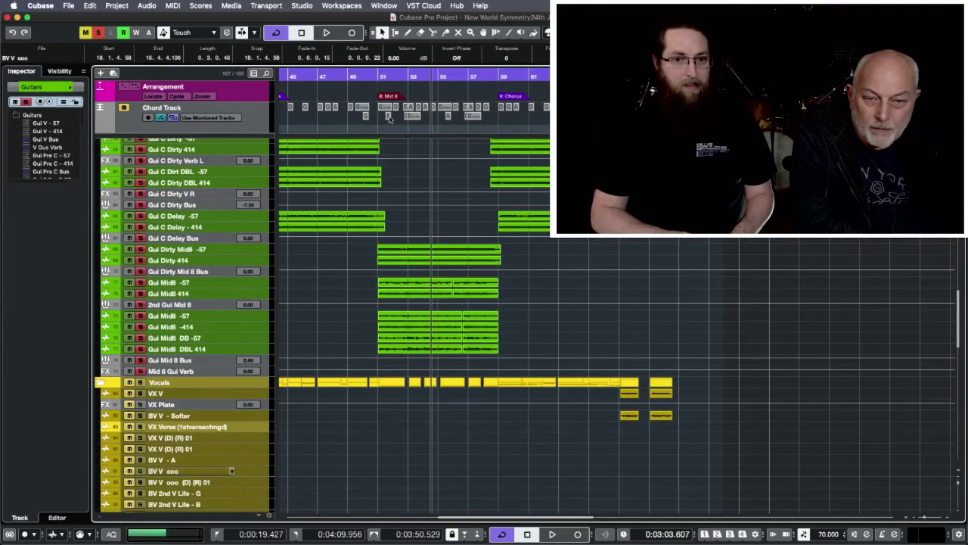
{"action": "left_click", "coordinate": [377, 77]}
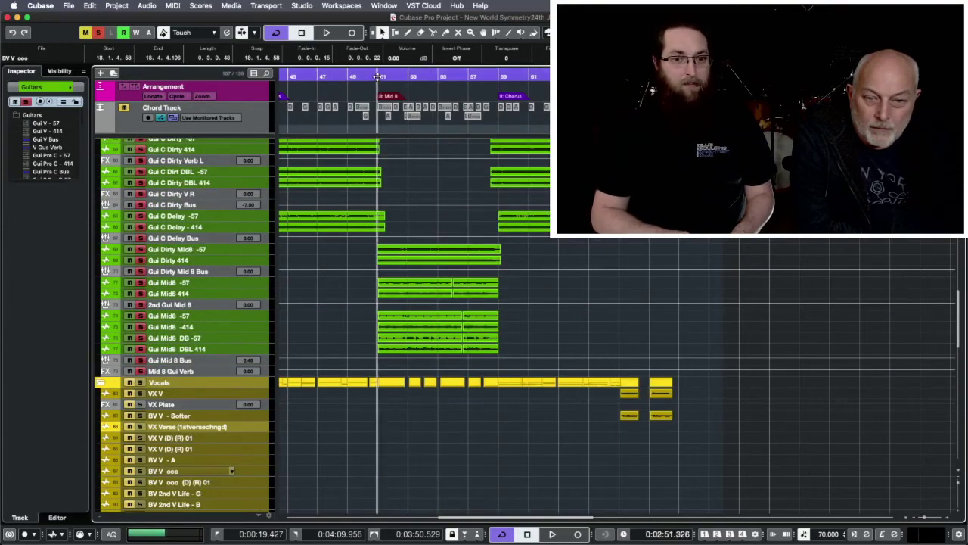
{"action": "key", "text": "space"}
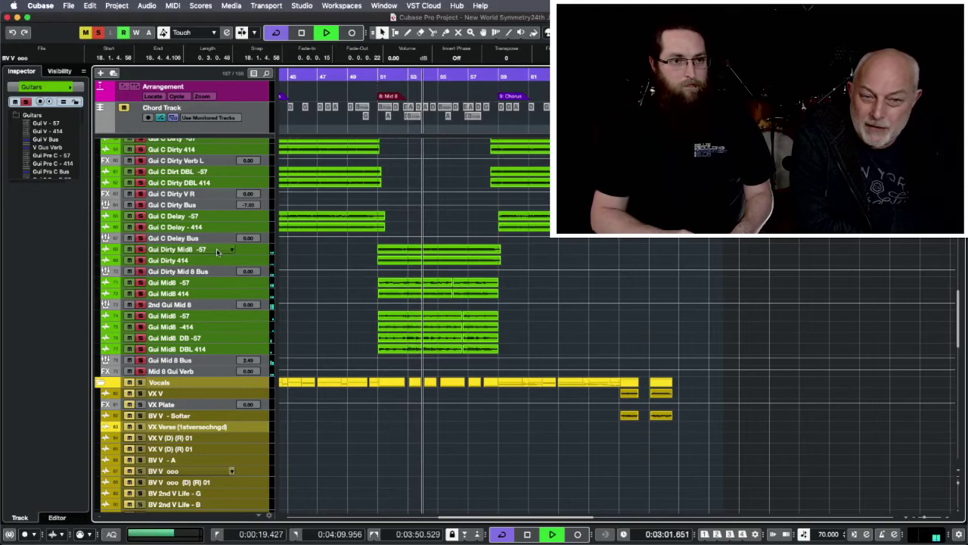
{"action": "key", "text": "space"}
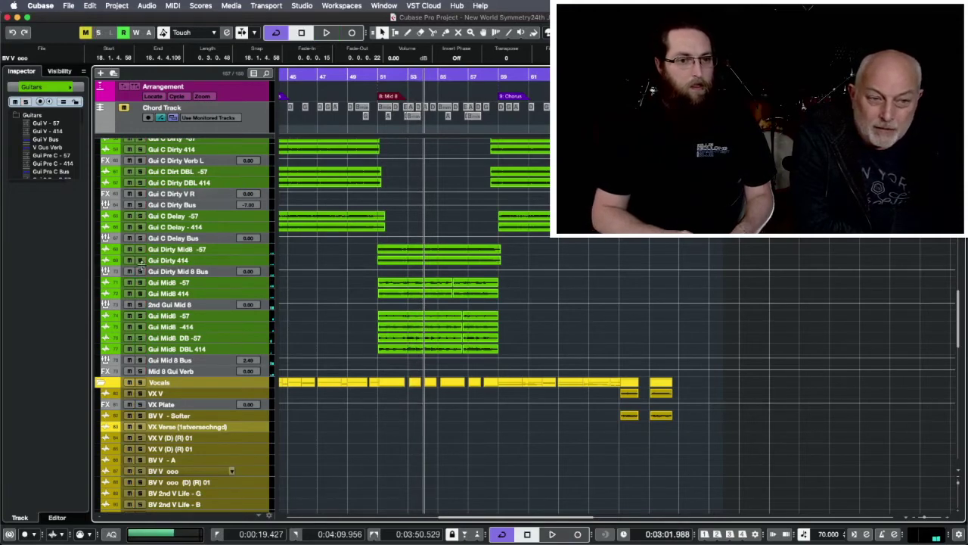
- Audition the Gui Dirty Mid8 tracks and the 2nd Gui Mid 8 group in solo, stop playback and clear the solo
{"action": "left_click_drag", "start_coordinate": [140, 249], "coordinate": [140, 271]}
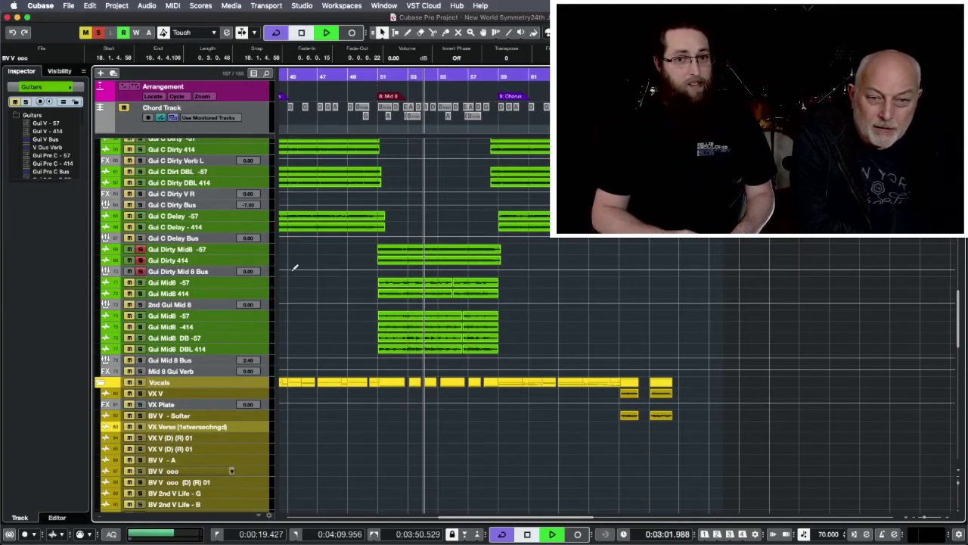
{"action": "key", "text": "space"}
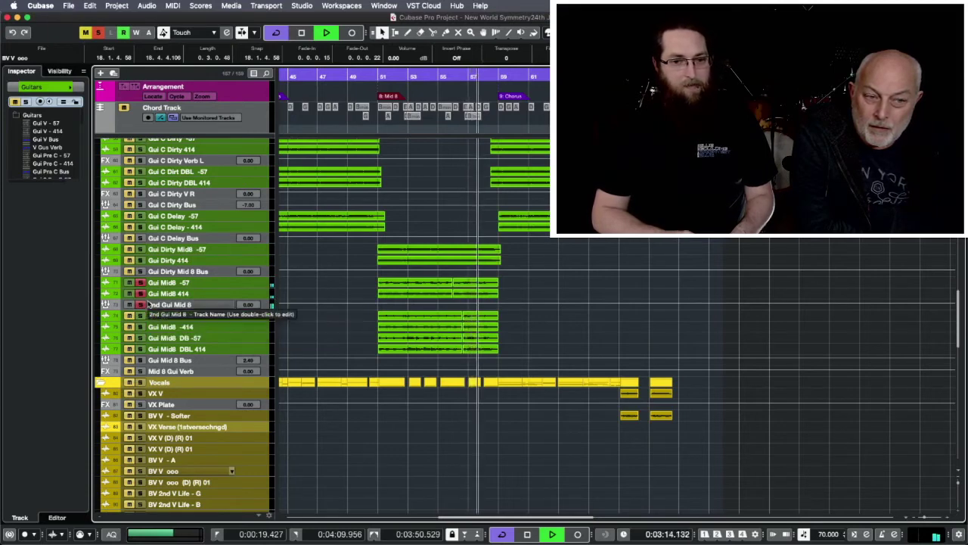
{"action": "key", "text": "space"}
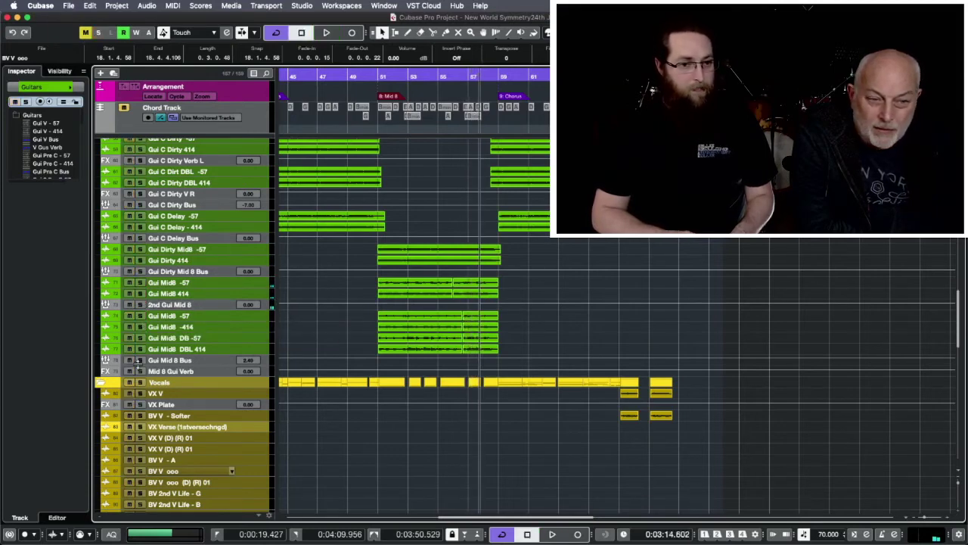
- Solo the Gui Mid 8 Bus with its guitar tracks and verb, and play them from the start of the Mid 8
{"action": "left_click", "coordinate": [140, 360]}
{"action": "left_click", "coordinate": [377, 76]}
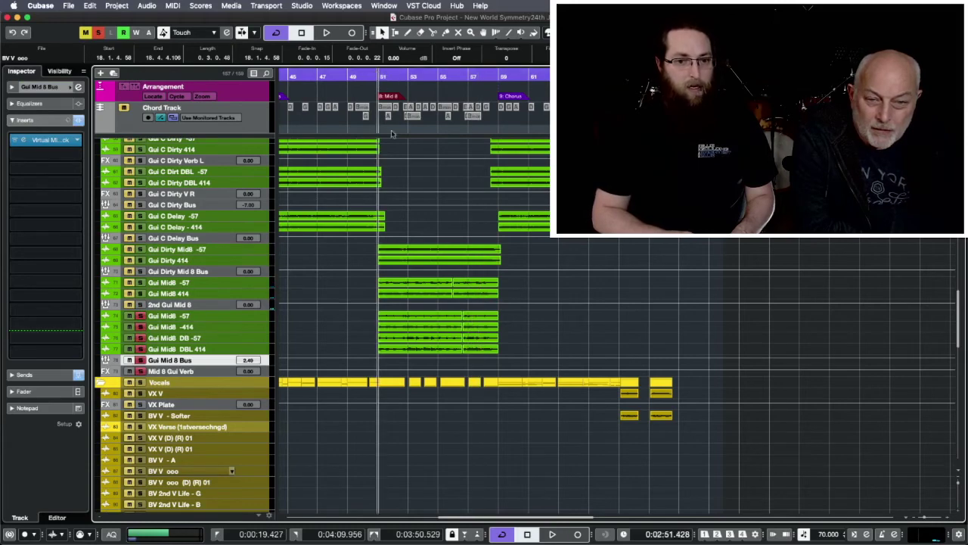
{"action": "key", "text": "space"}
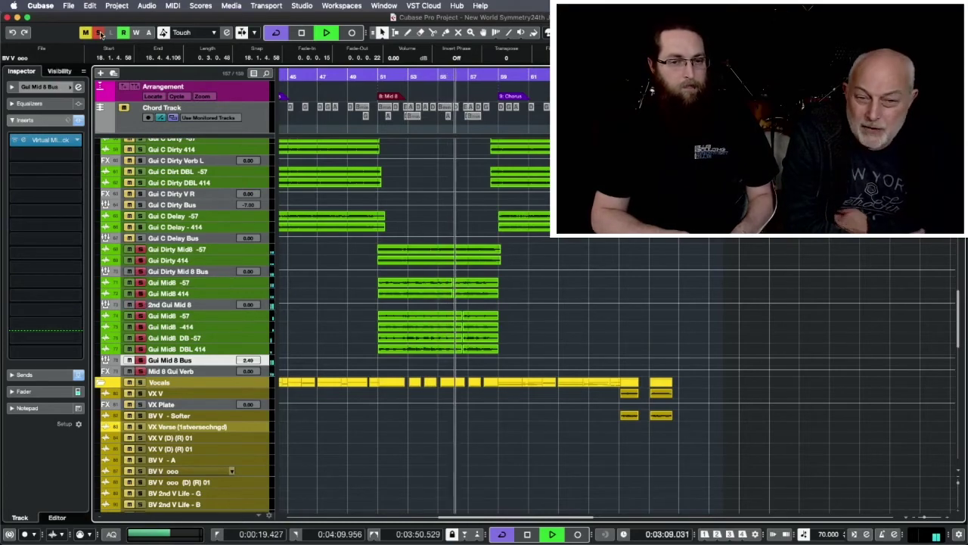
- Replace the guitar solo with the acoustic drums, Edrums and Bass folders, audition them towards the end of the Mid 8 and stop
{"action": "scroll", "coordinate": [168, 206], "scroll_direction": "up", "scroll_amount": 10}
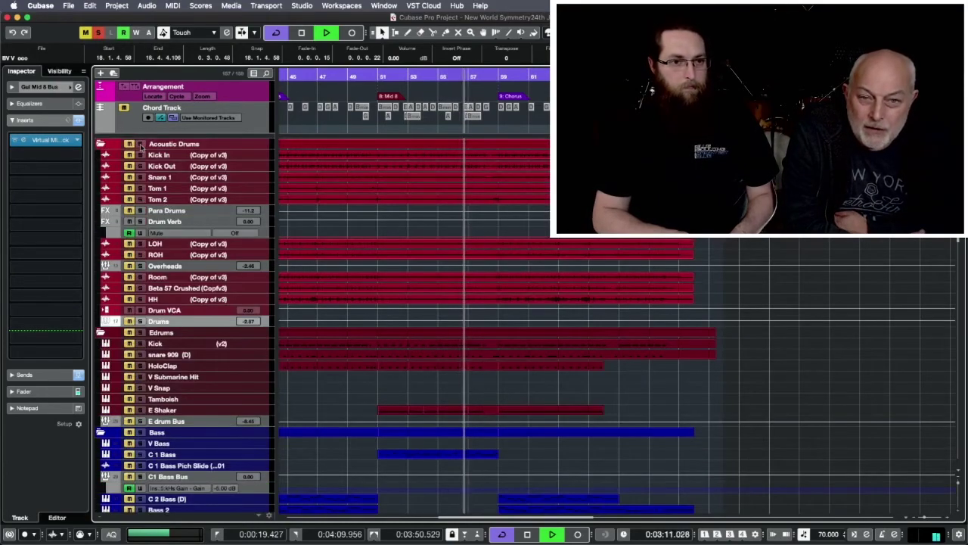
{"action": "left_click", "coordinate": [130, 144]}
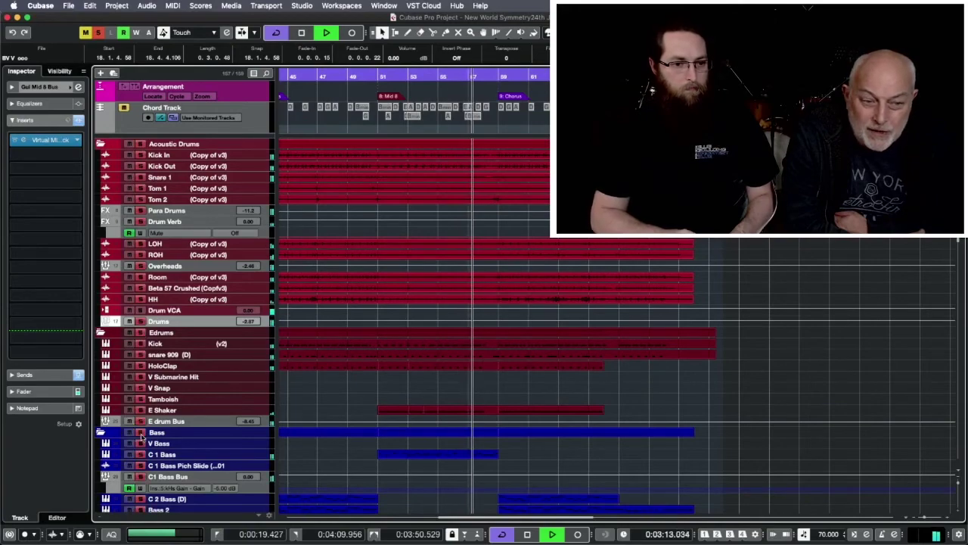
{"action": "scroll", "coordinate": [397, 458], "scroll_direction": "down", "scroll_amount": 10}
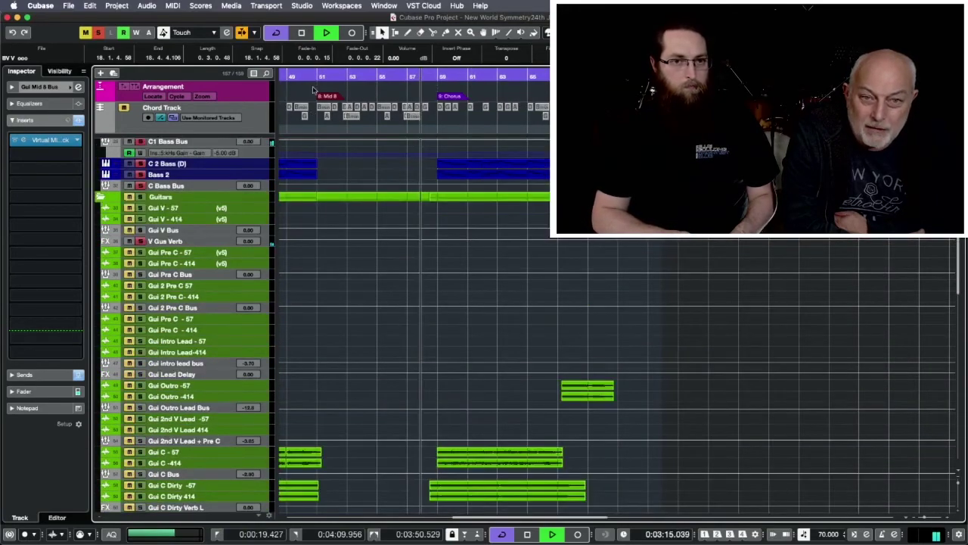
{"action": "key", "text": "space"}
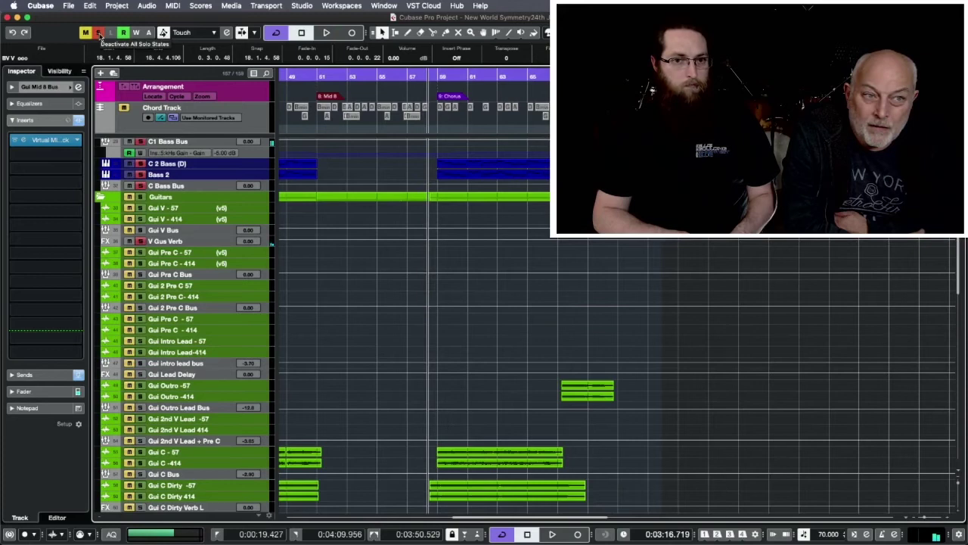
{"action": "left_click", "coordinate": [98, 32]}
{"action": "key", "text": "space"}
{"action": "scroll", "coordinate": [365, 238], "scroll_direction": "up", "scroll_amount": 5}
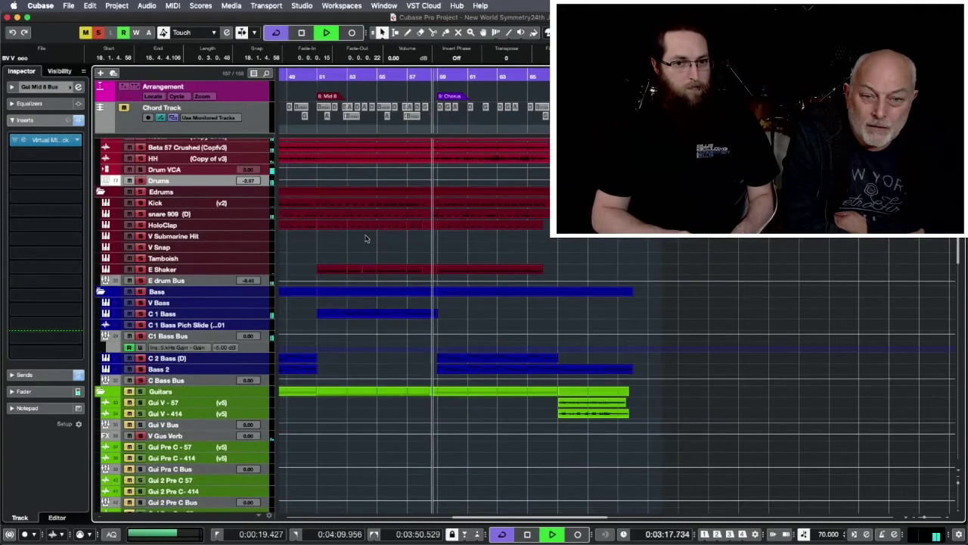
{"action": "key", "text": "space"}
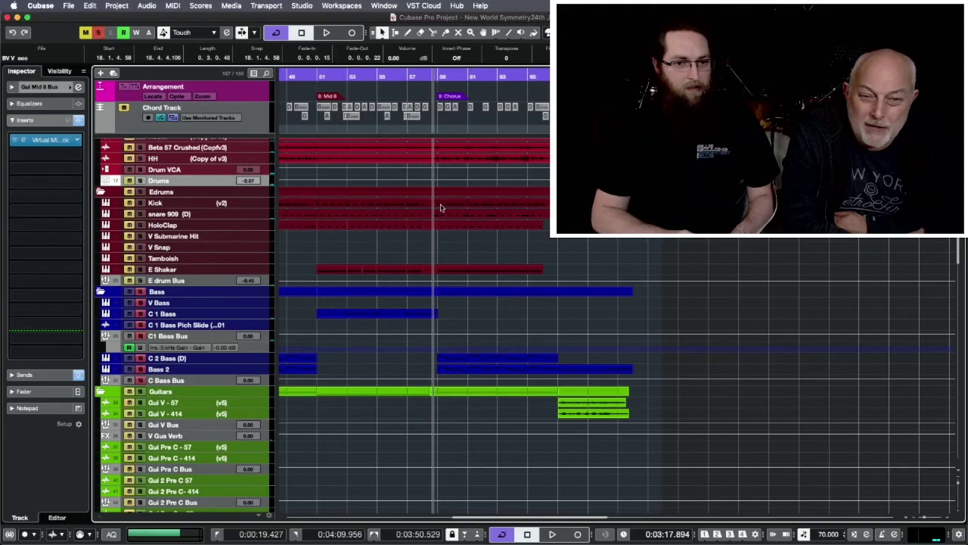
- Audition only the Bass folder in solo from bar 57 into the final chorus, stop playback and clear the solo
{"action": "left_click", "coordinate": [410, 78]}
{"action": "key", "text": "space"}
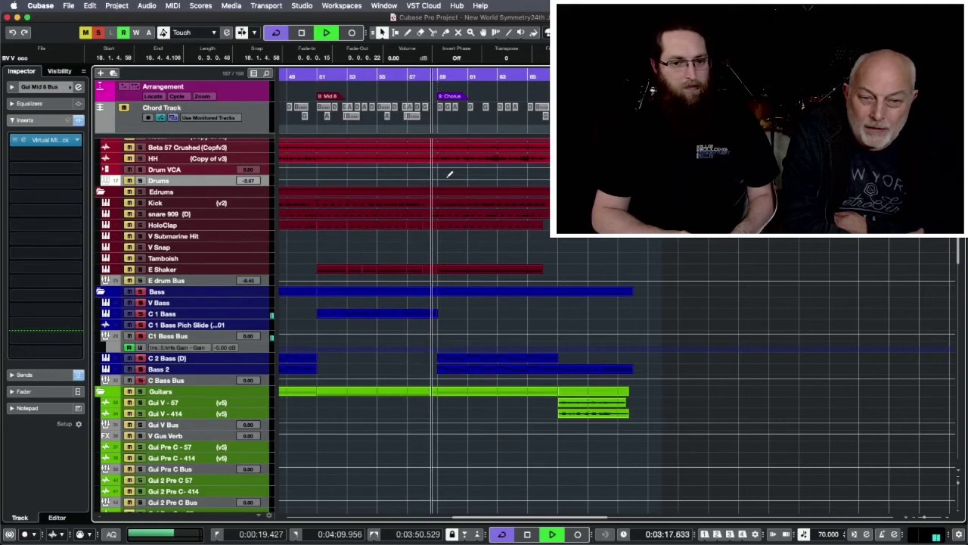
{"action": "key", "text": "space"}
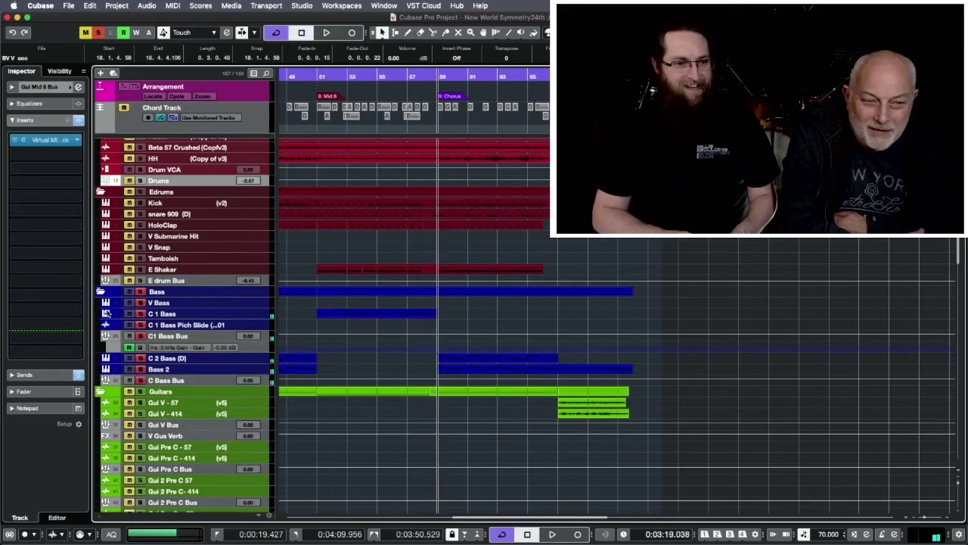
{"action": "left_click", "coordinate": [140, 291]}
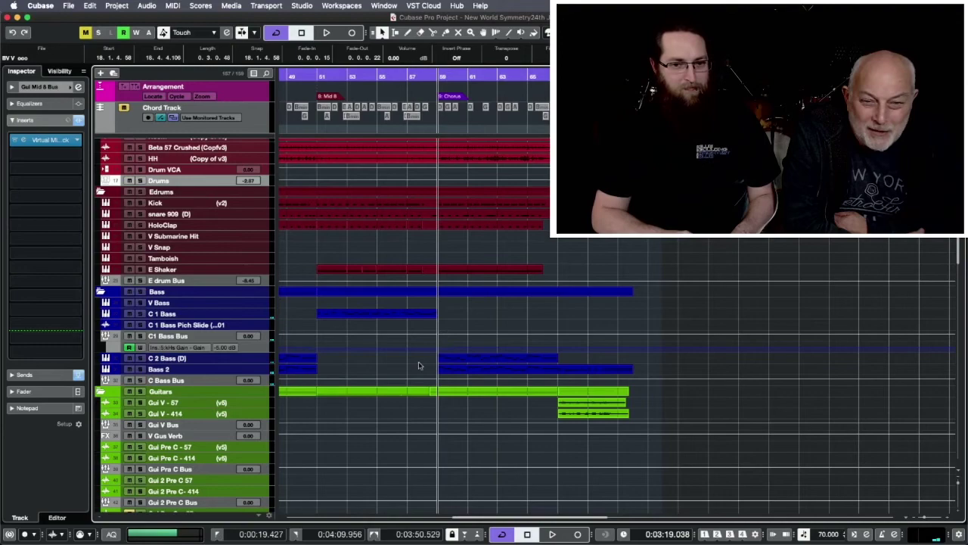
- Solo the Synths folder, audition it from the start of the Mid 8, stop playback and clear the solo
{"action": "key", "text": "g"}
{"action": "scroll", "coordinate": [418, 365], "scroll_direction": "down", "scroll_amount": 15}
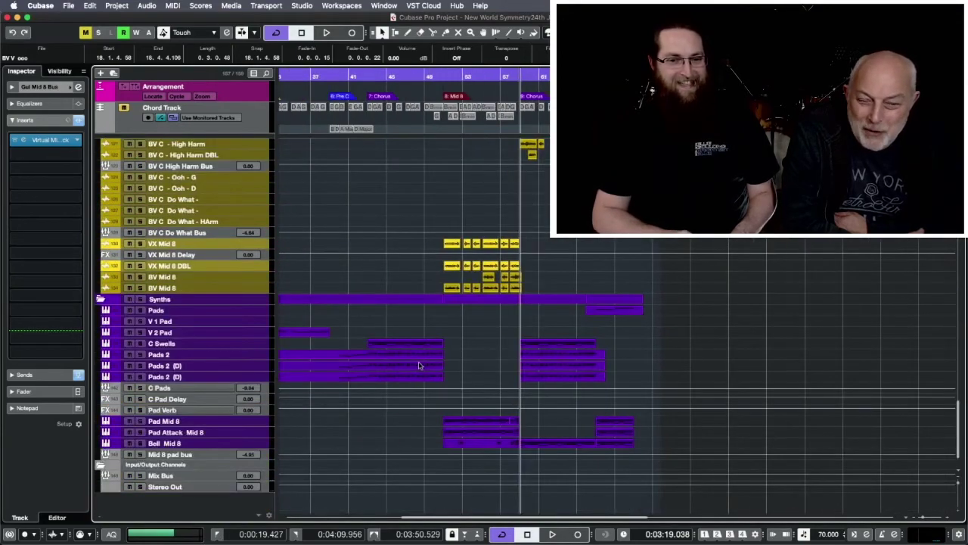
{"action": "left_click", "coordinate": [140, 299]}
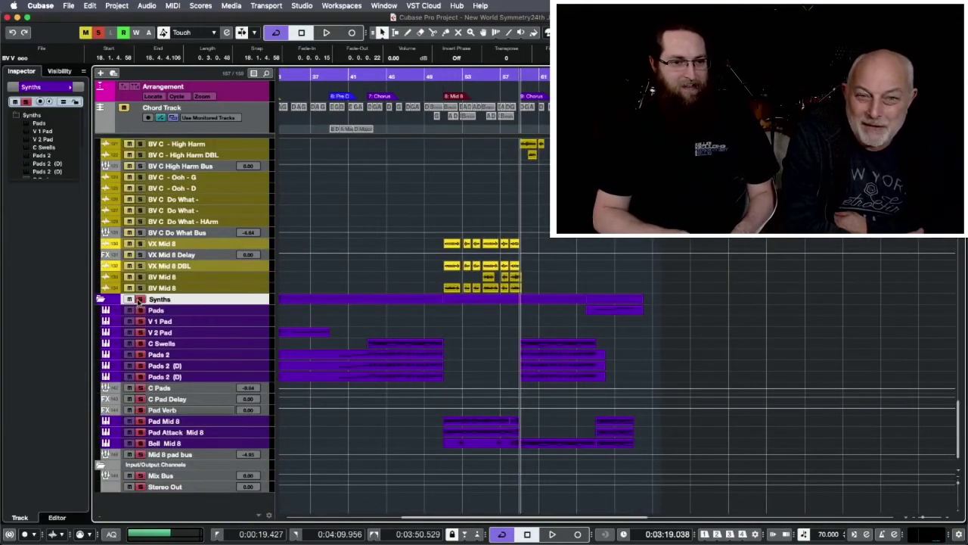
{"action": "left_click", "coordinate": [445, 74]}
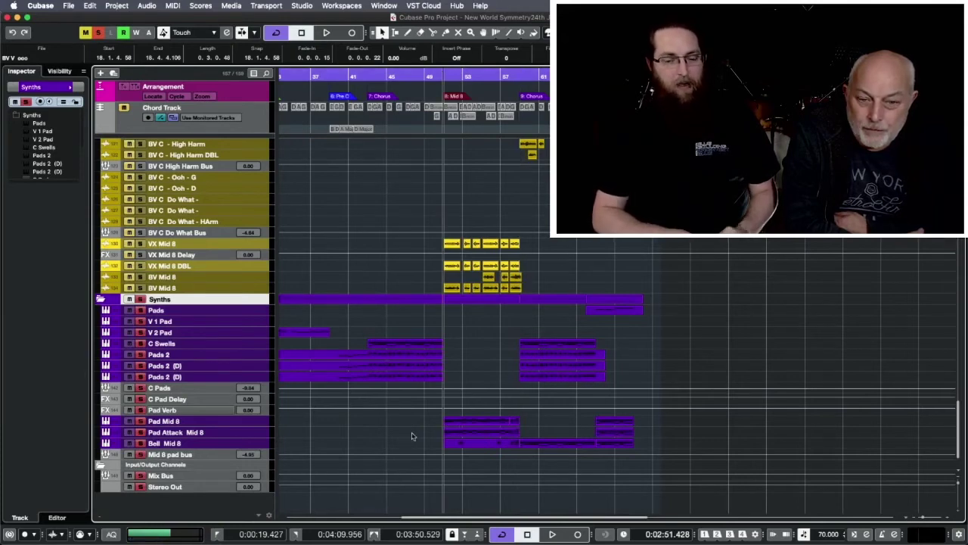
{"action": "key", "text": "space"}
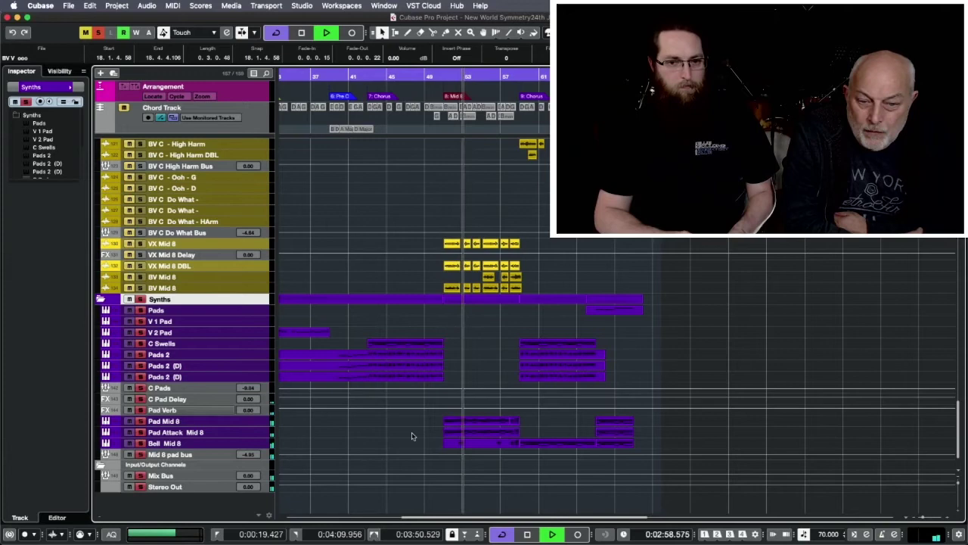
{"action": "key", "text": "space"}
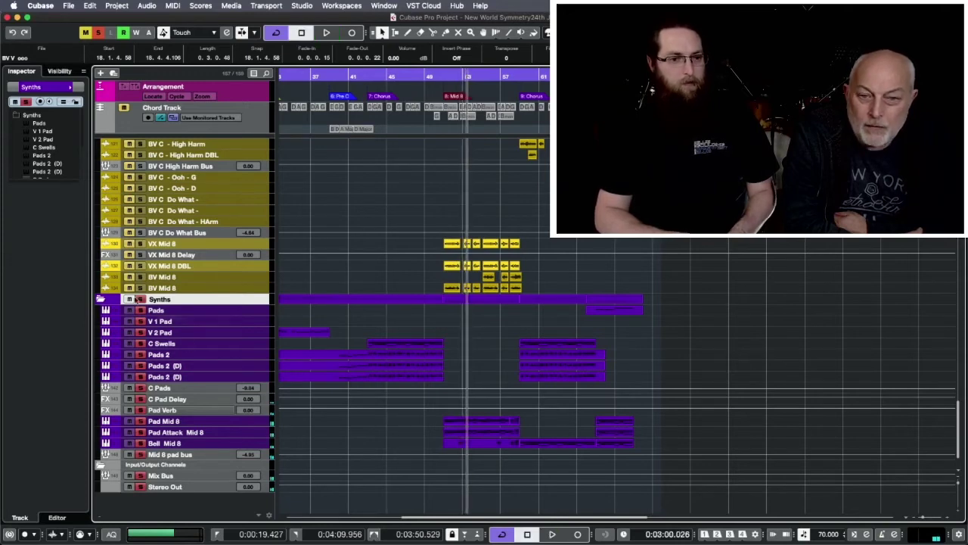
{"action": "scroll", "coordinate": [435, 220], "scroll_direction": "up", "scroll_amount": 5}
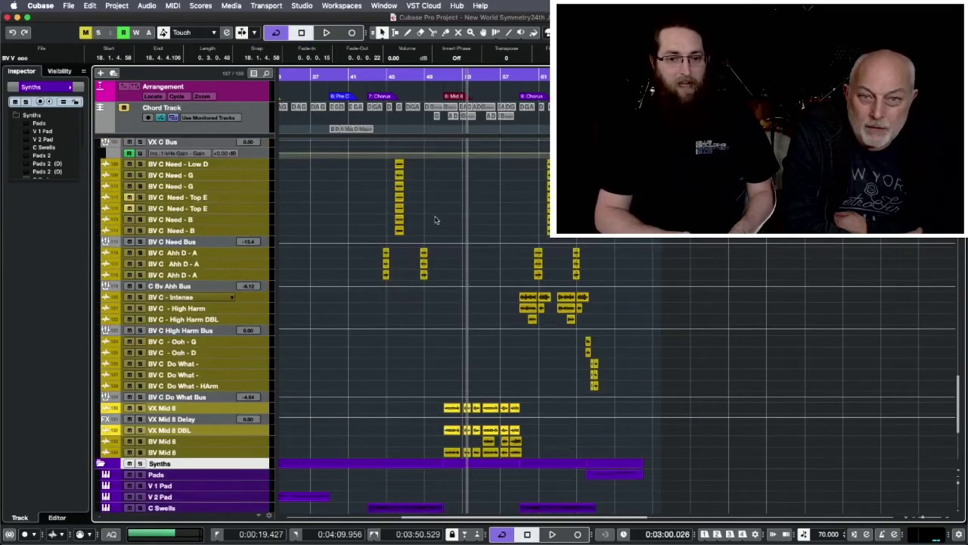
- Solo the Vocals folder and play it from the start of the Mid 8
{"action": "scroll", "coordinate": [199, 172], "scroll_direction": "down", "scroll_amount": 2}
{"action": "scroll", "coordinate": [199, 172], "scroll_direction": "up", "scroll_amount": 10}
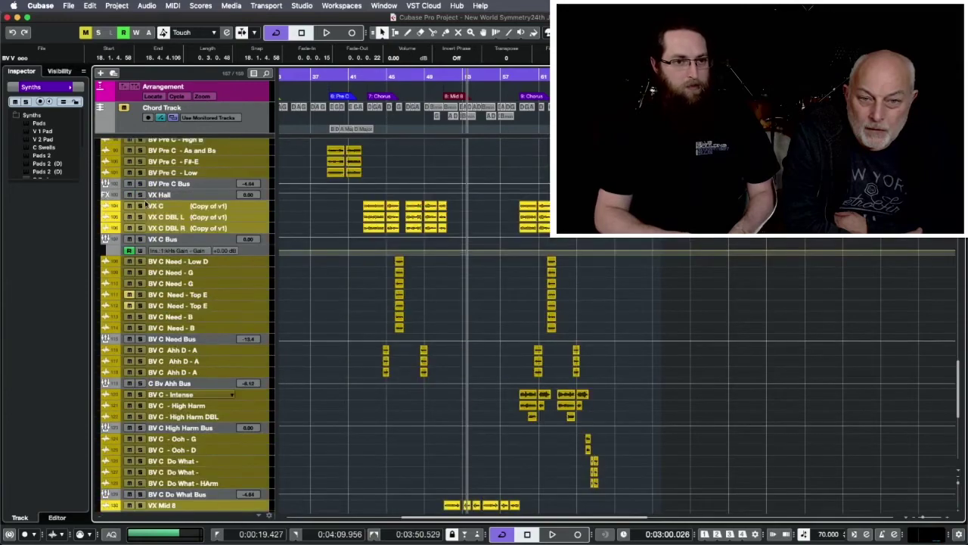
{"action": "scroll", "coordinate": [146, 203], "scroll_direction": "up", "scroll_amount": 6}
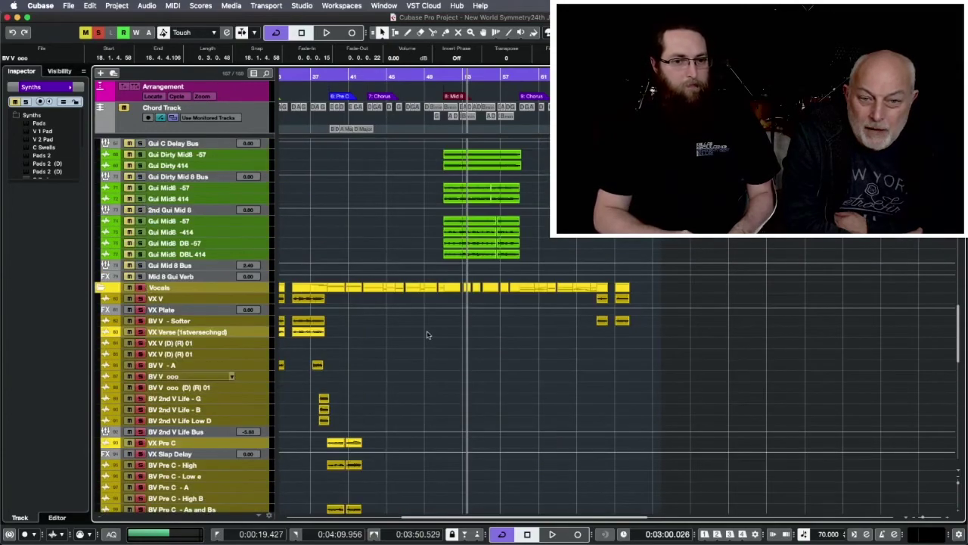
{"action": "scroll", "coordinate": [428, 329], "scroll_direction": "down", "scroll_amount": 15}
{"action": "scroll", "coordinate": [430, 227], "scroll_direction": "right", "scroll_amount": 2}
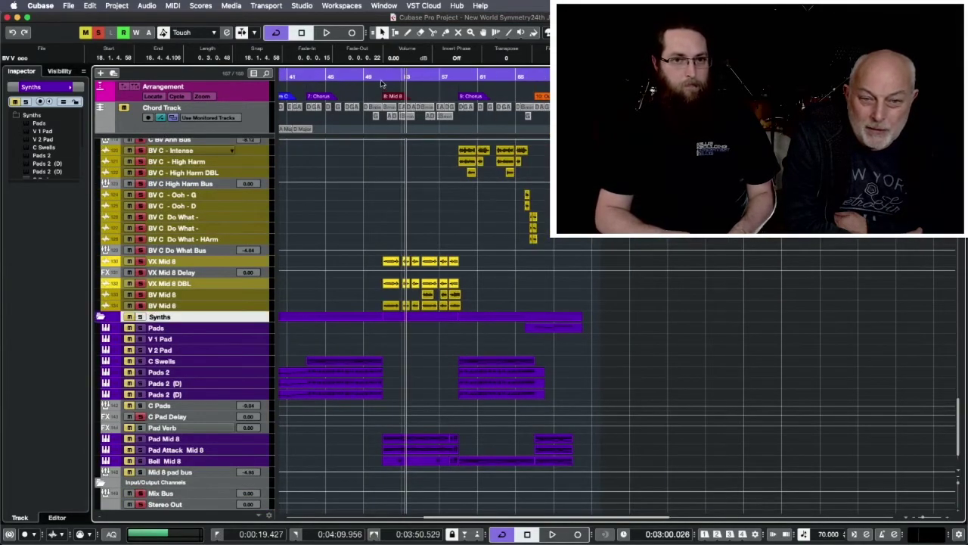
{"action": "left_click", "coordinate": [382, 79]}
{"action": "key", "text": "space"}
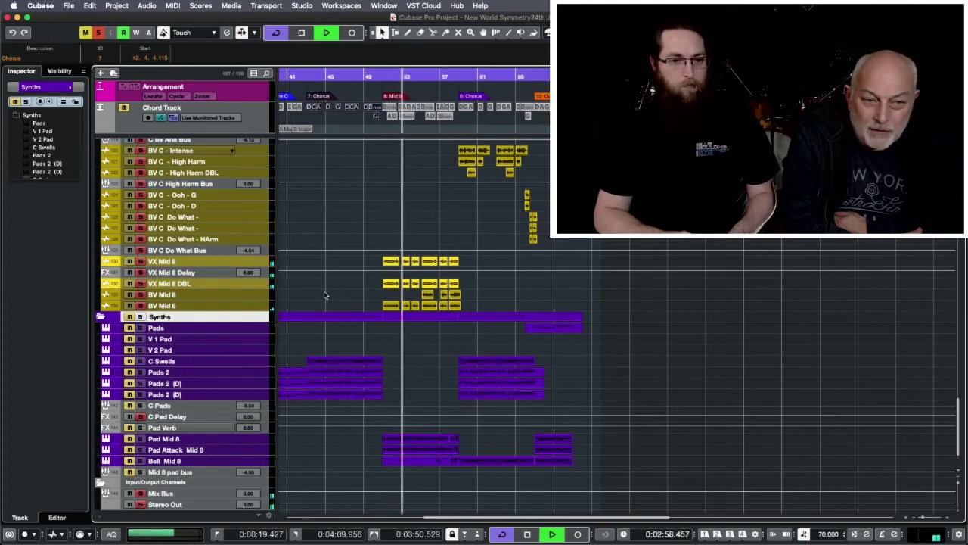
- Examine the Repeater and Compressor inserts on the VX Mid 8 Delay channel side by side and close both plug-in windows
{"action": "left_click", "coordinate": [182, 272]}
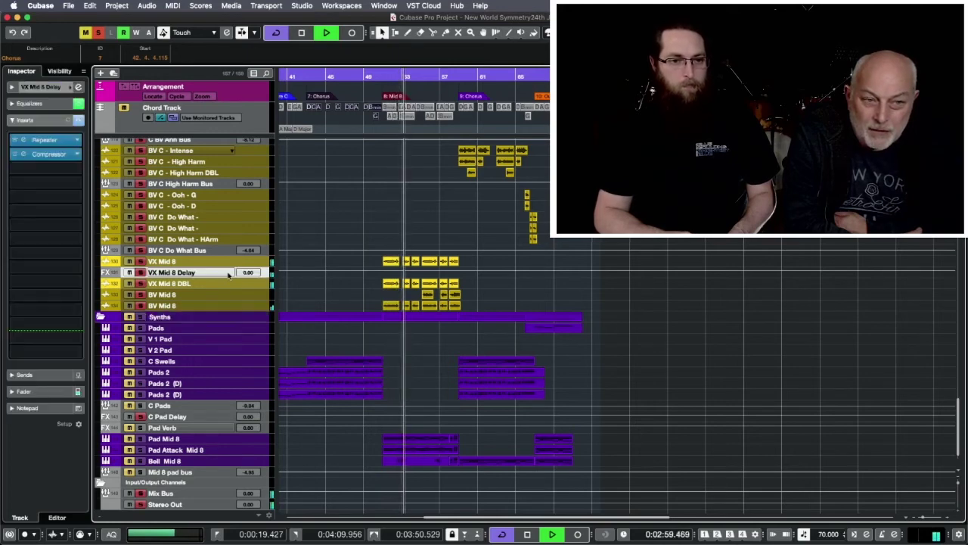
{"action": "left_click", "coordinate": [23, 141]}
{"action": "left_click", "coordinate": [23, 154]}
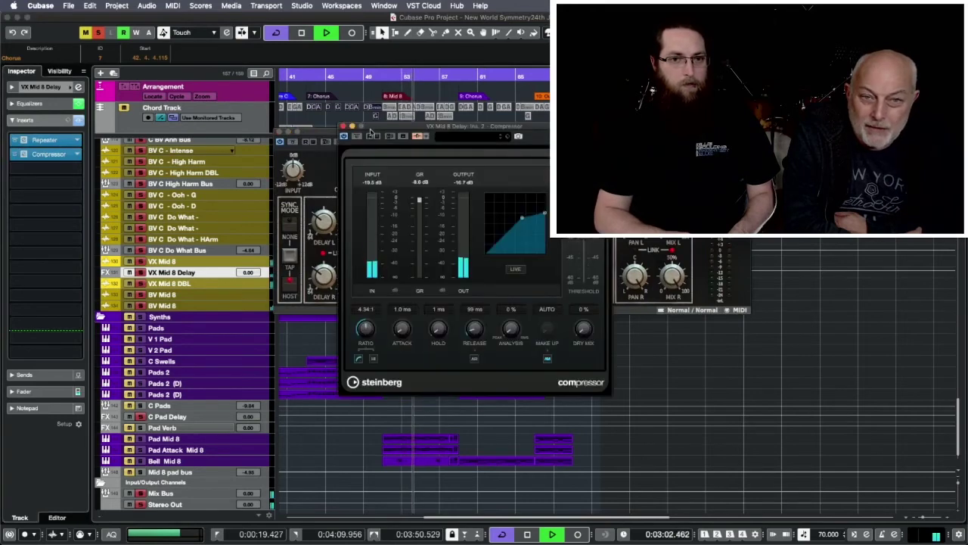
{"action": "left_click_drag", "start_coordinate": [306, 132], "coordinate": [31, 249]}
{"action": "left_click", "coordinate": [402, 158]}
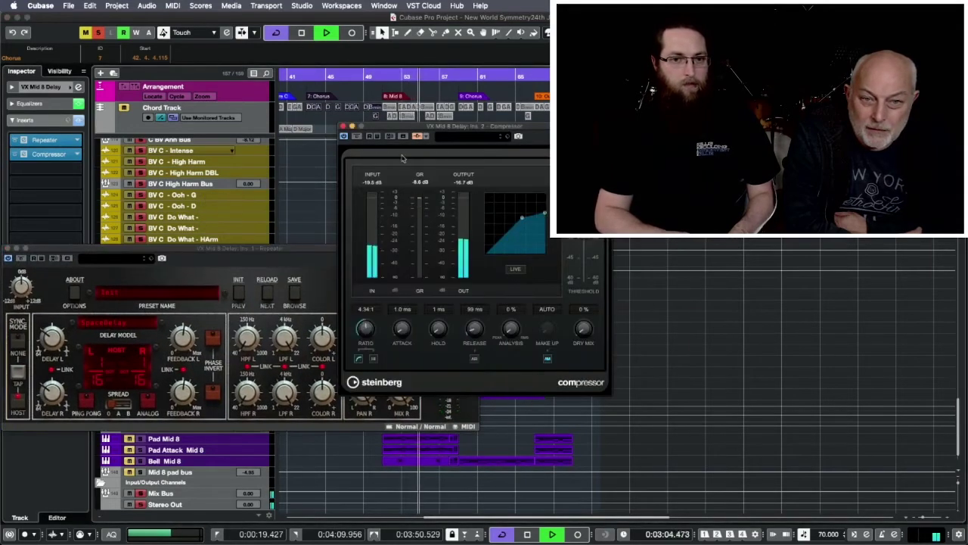
{"action": "left_click_drag", "start_coordinate": [468, 125], "coordinate": [239, 71]}
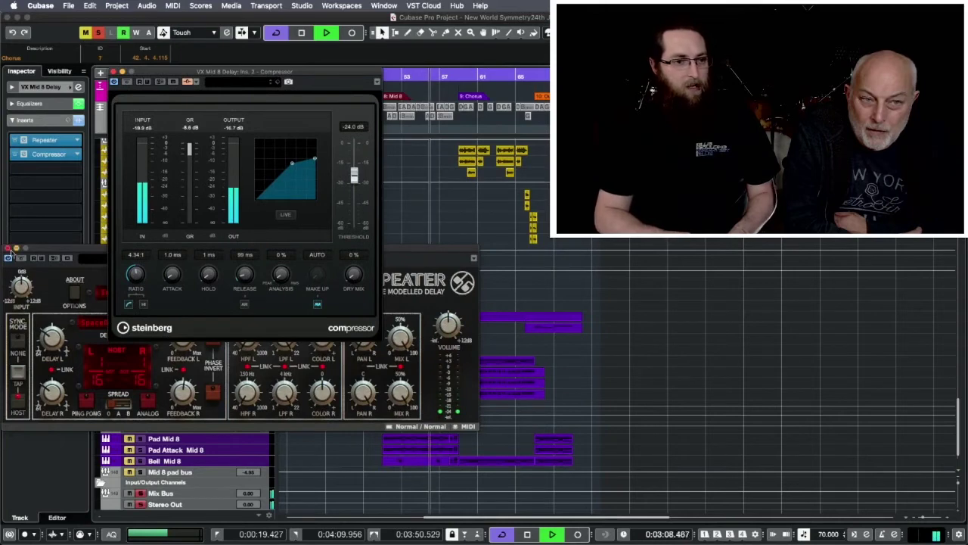
{"action": "left_click", "coordinate": [7, 249]}
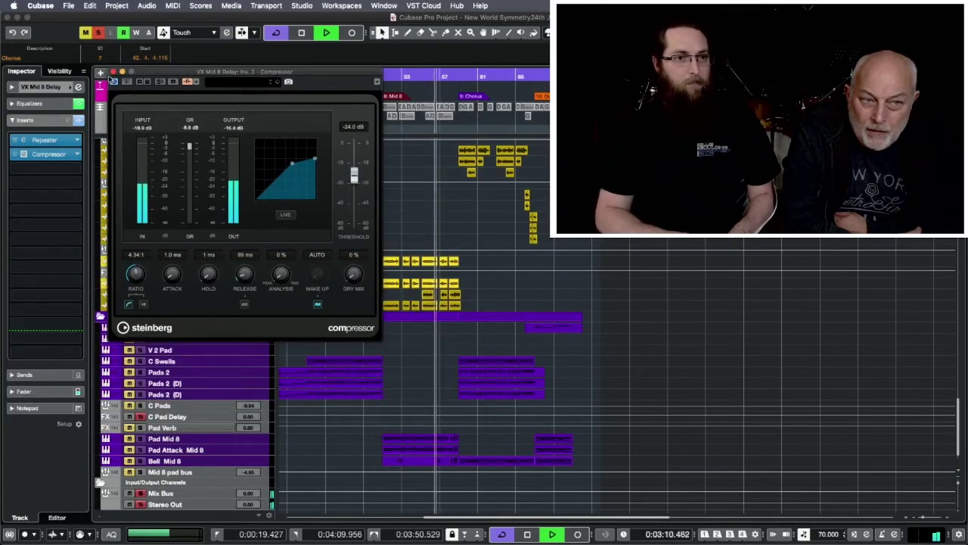
{"action": "left_click", "coordinate": [113, 71]}
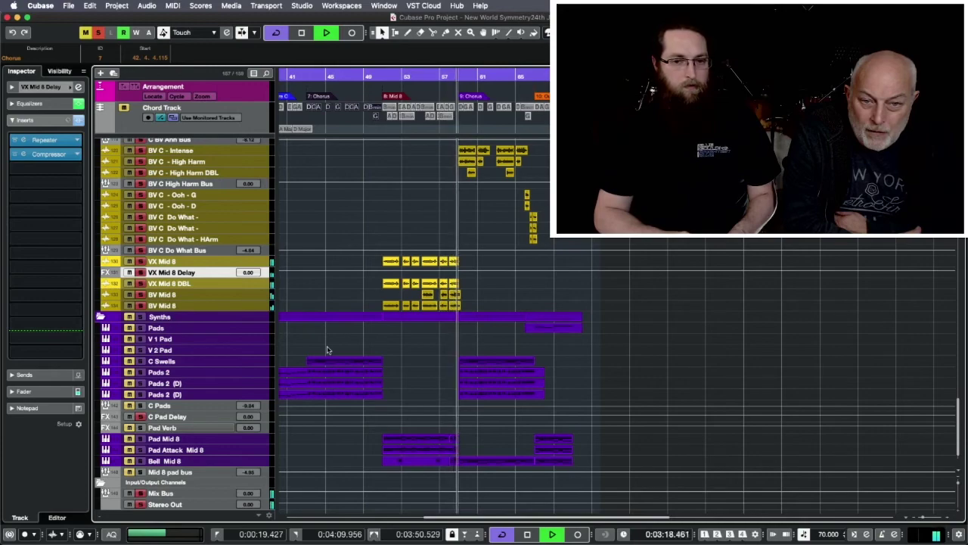
- Stop playback at the start of the final chorus and clear the Vocals folder's solo
{"action": "key", "text": "space"}
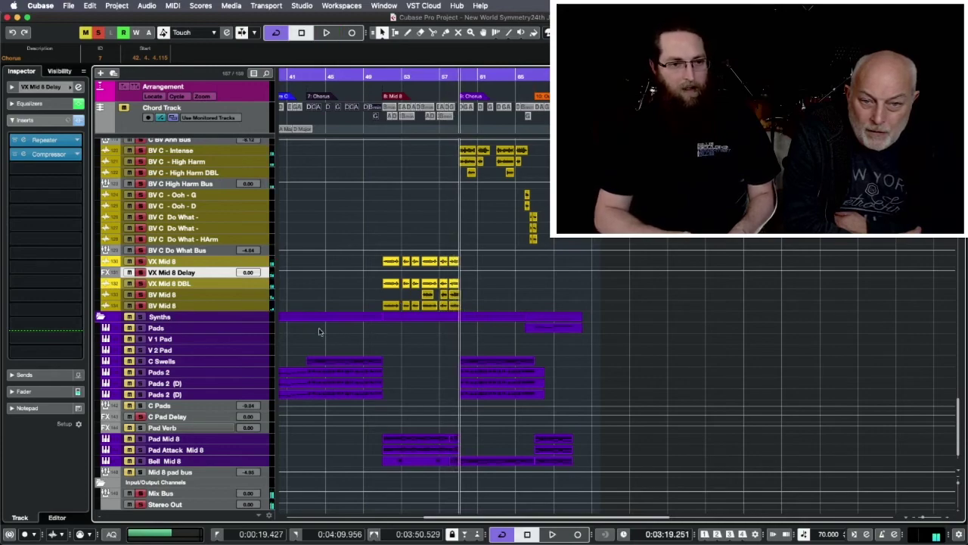
{"action": "scroll", "coordinate": [319, 330], "scroll_direction": "up", "scroll_amount": 10}
{"action": "scroll", "coordinate": [313, 320], "scroll_direction": "up", "scroll_amount": 5}
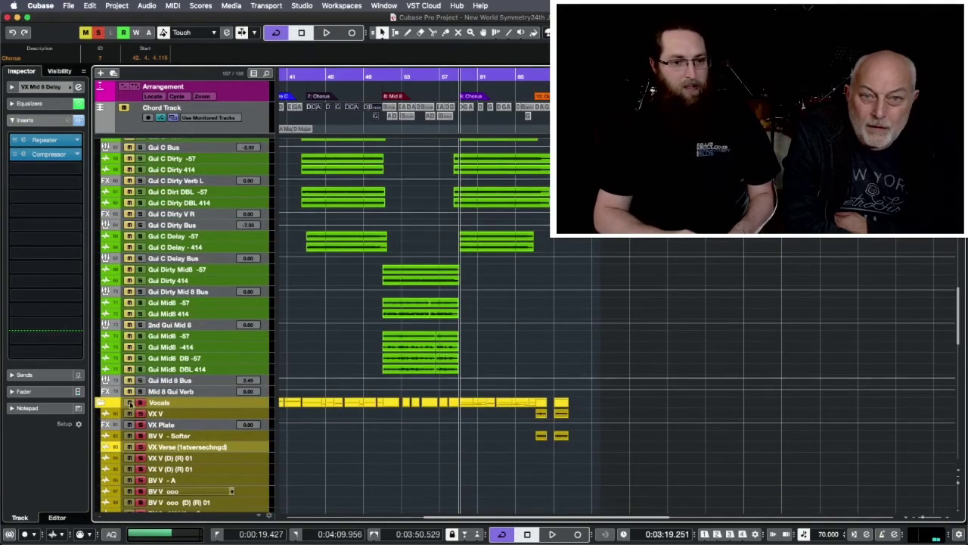
{"action": "left_click", "coordinate": [324, 409]}
- Look over the drum, bass, guitar and vocal tracks across the whole arrangement to find the outro parts
{"action": "scroll", "coordinate": [431, 441], "scroll_direction": "down", "scroll_amount": 2}
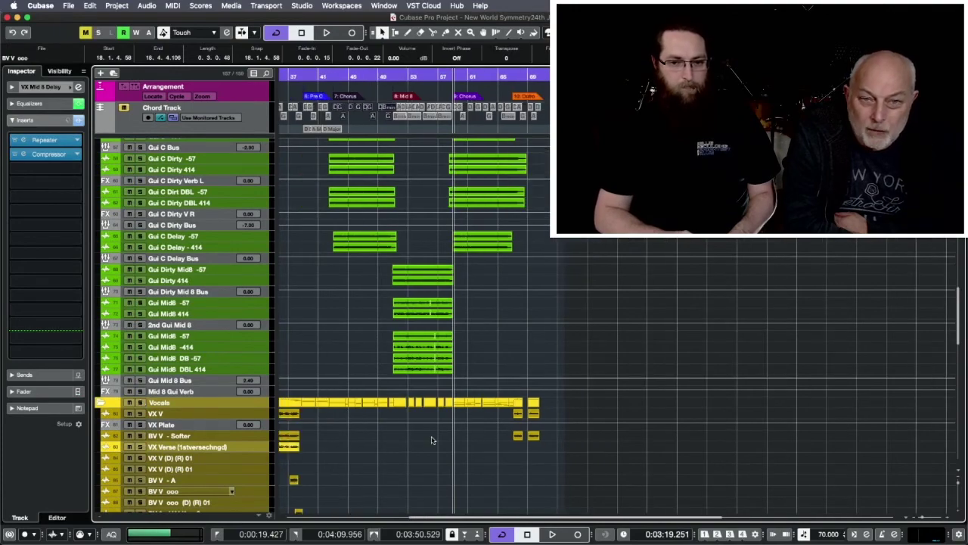
{"action": "scroll", "coordinate": [431, 441], "scroll_direction": "up", "scroll_amount": 15}
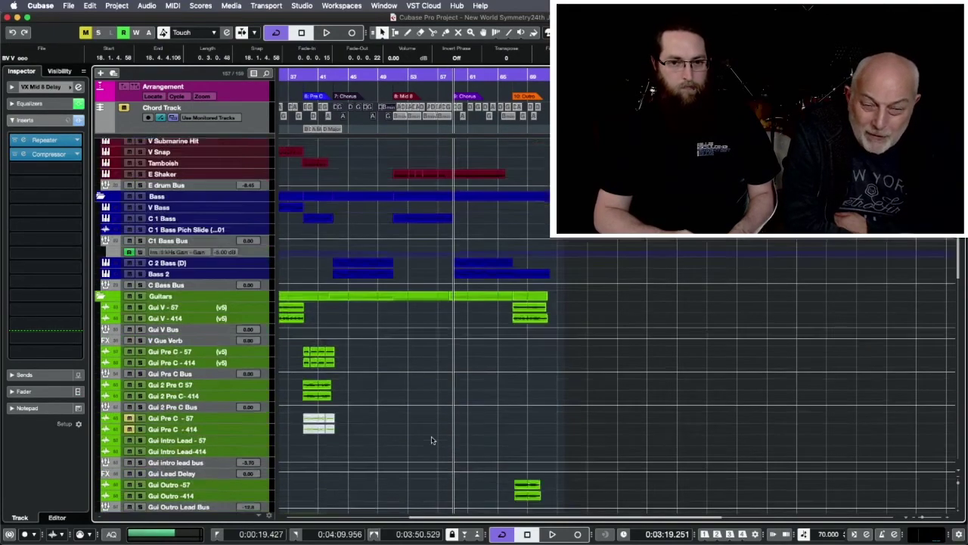
{"action": "scroll", "coordinate": [431, 440], "scroll_direction": "up", "scroll_amount": 2}
{"action": "scroll", "coordinate": [431, 441], "scroll_direction": "down", "scroll_amount": 10}
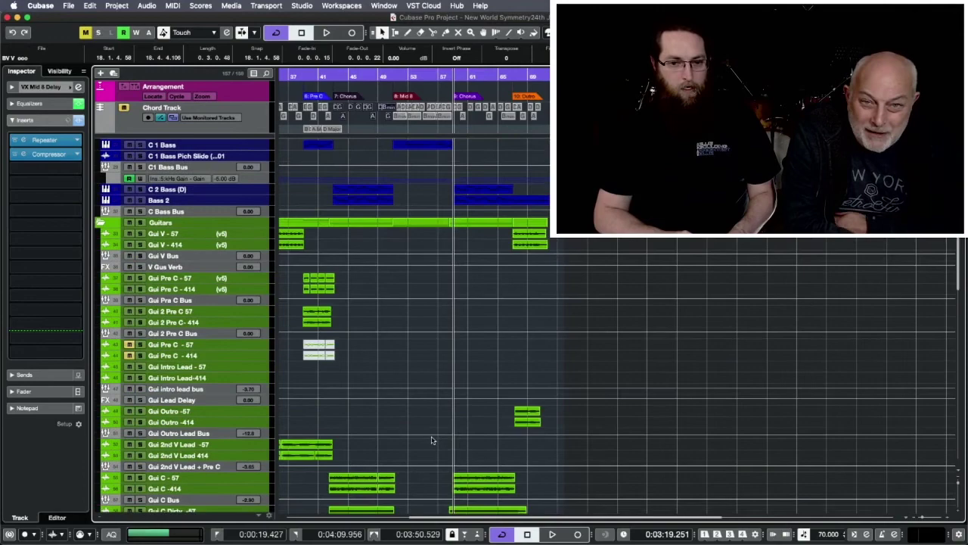
{"action": "scroll", "coordinate": [431, 441], "scroll_direction": "down", "scroll_amount": 2}
{"action": "scroll", "coordinate": [431, 440], "scroll_direction": "down", "scroll_amount": 8}
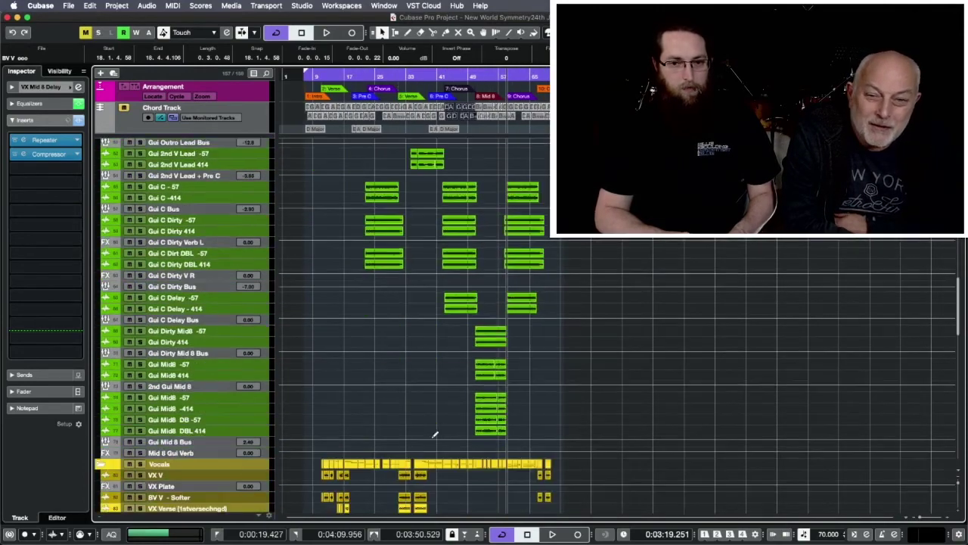
{"action": "scroll", "coordinate": [434, 437], "scroll_direction": "down", "scroll_amount": 10}
{"action": "scroll", "coordinate": [432, 440], "scroll_direction": "up", "scroll_amount": 15}
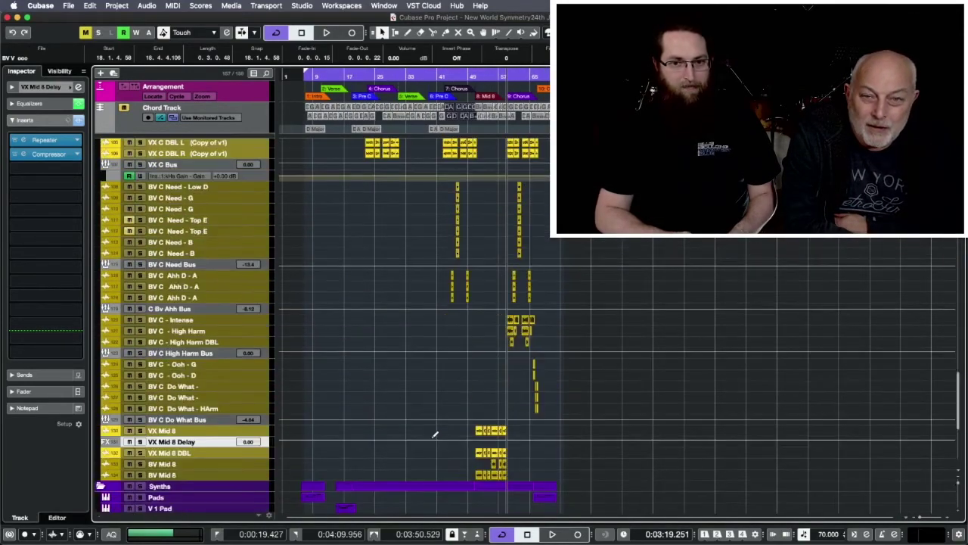
{"action": "scroll", "coordinate": [431, 441], "scroll_direction": "up", "scroll_amount": 10}
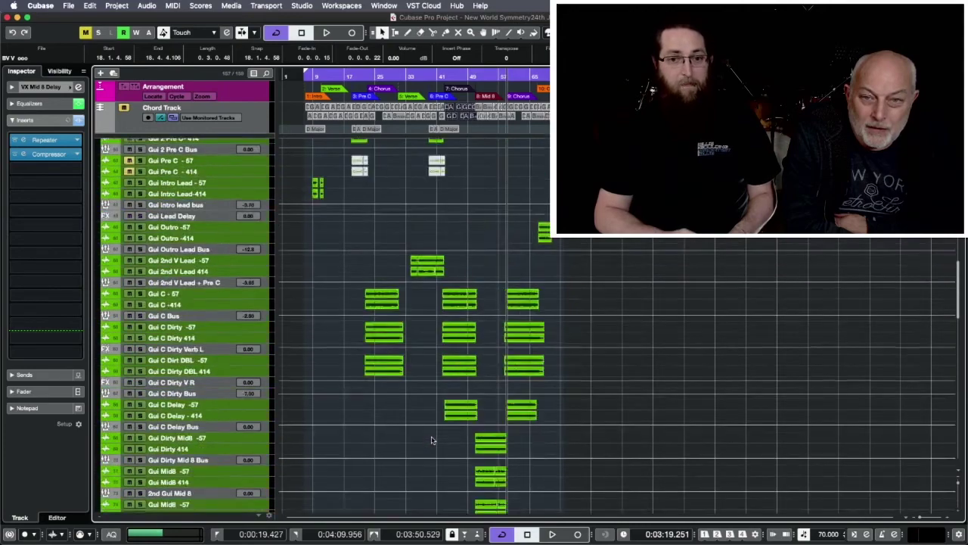
{"action": "scroll", "coordinate": [435, 434], "scroll_direction": "up", "scroll_amount": 4}
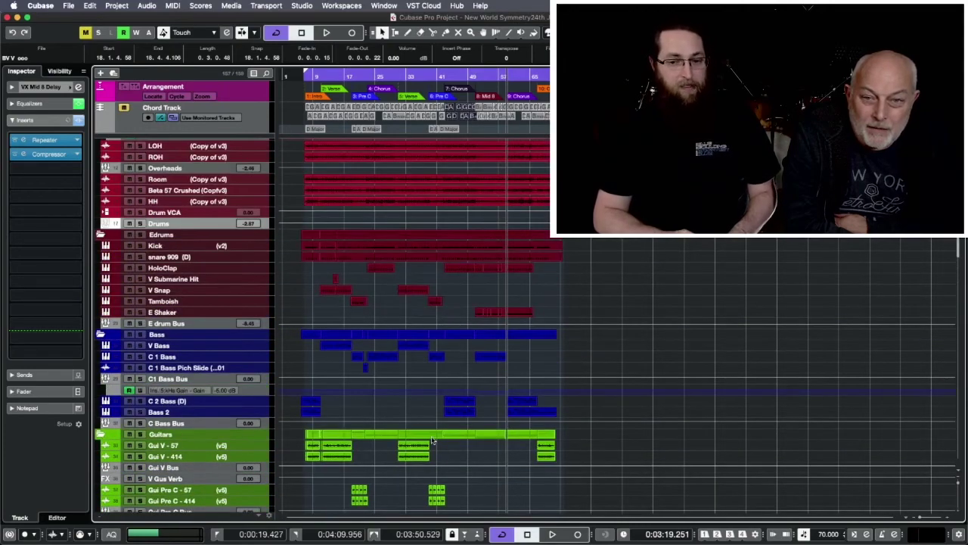
- Solo the Gui Outro Lead Bus with its guitar tracks and play it from the Outro
{"action": "scroll", "coordinate": [431, 441], "scroll_direction": "down", "scroll_amount": 12}
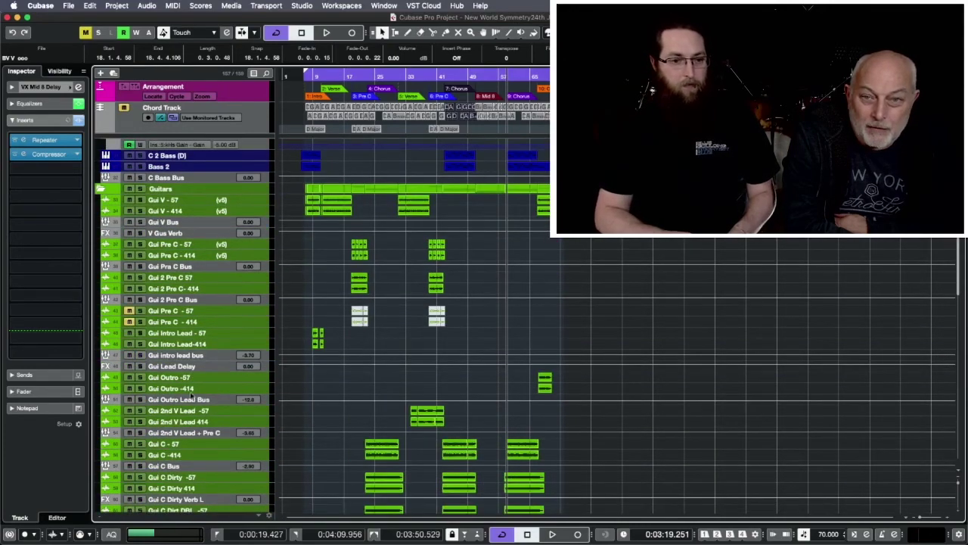
{"action": "left_click", "coordinate": [140, 399]}
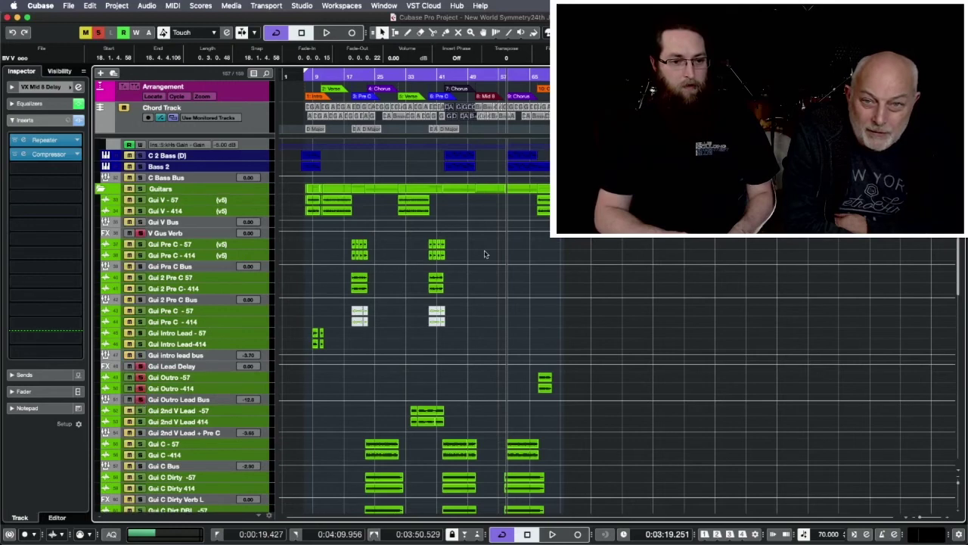
{"action": "left_click", "coordinate": [537, 78]}
{"action": "key", "text": "space"}
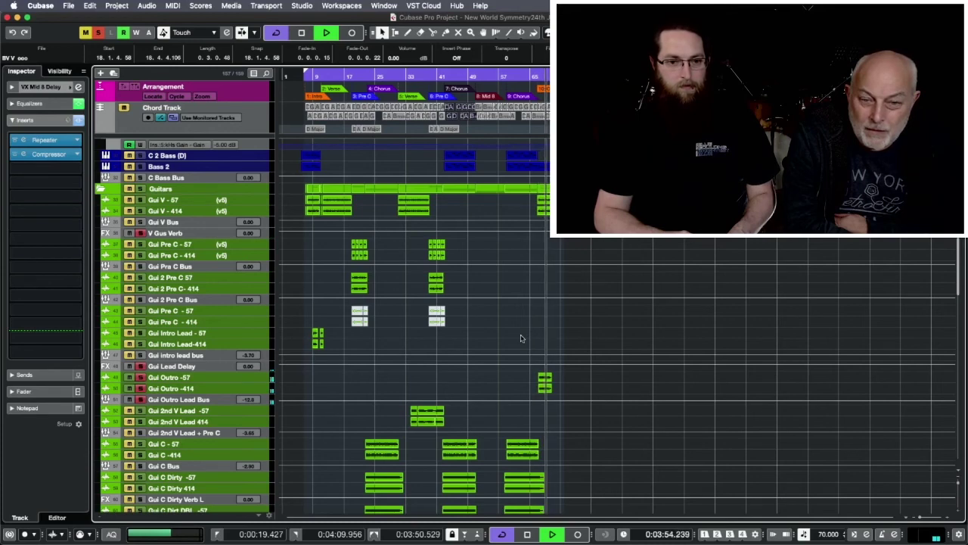
- Show the Gui Outro Lead Bus's inserts, stop playback and clear its solo
{"action": "left_click", "coordinate": [245, 399]}
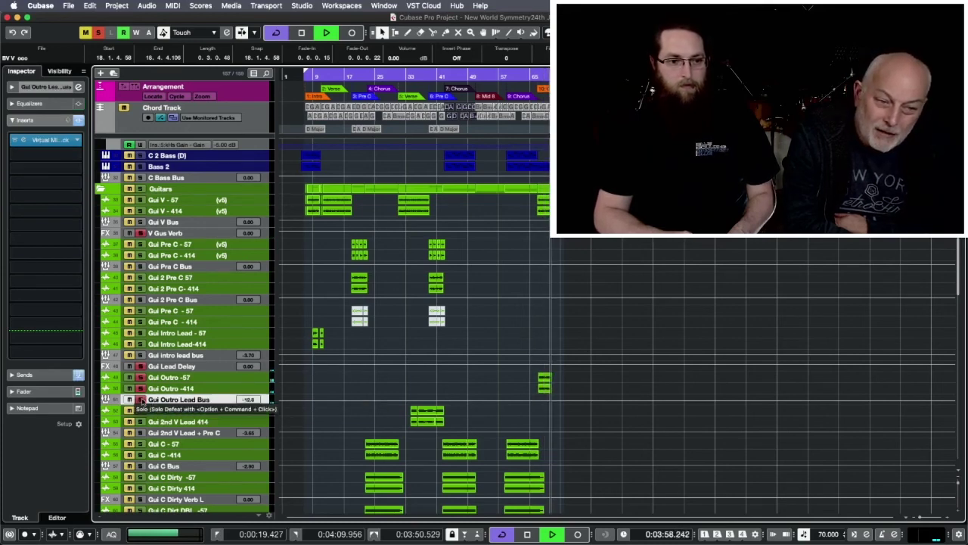
{"action": "key", "text": "space"}
{"action": "left_click", "coordinate": [140, 400]}
- Solo the Vocals folder and play it from the end of the final chorus into the Outro
{"action": "scroll", "coordinate": [545, 382], "scroll_direction": "down", "scroll_amount": 10}
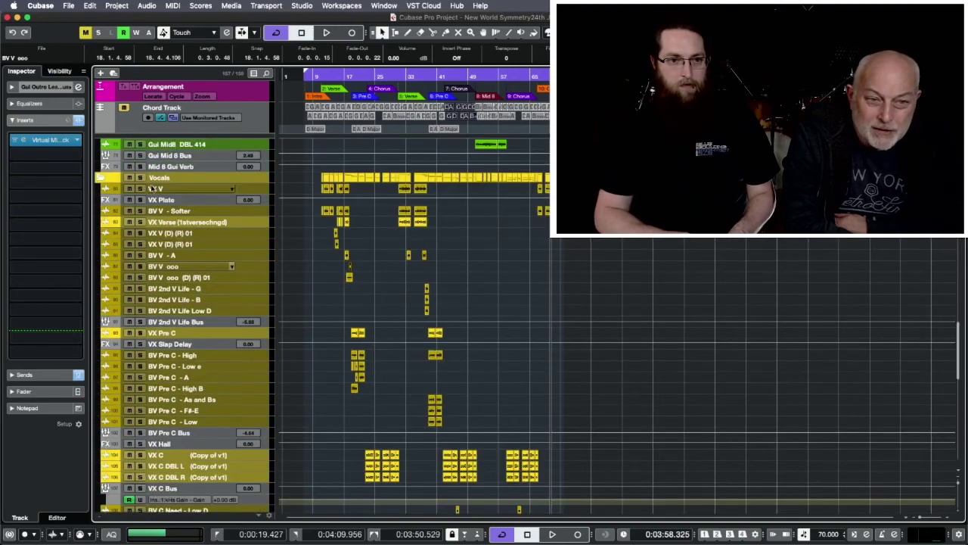
{"action": "left_click", "coordinate": [141, 178]}
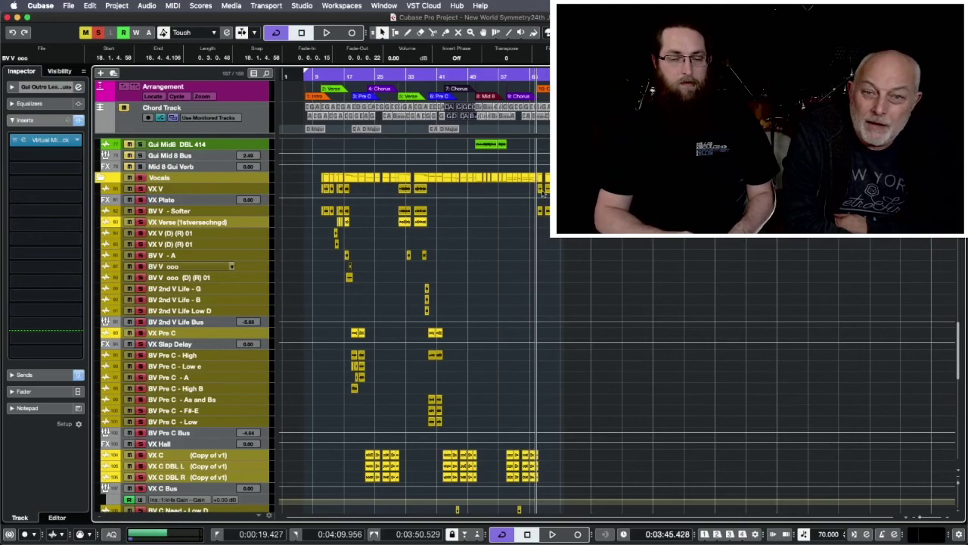
{"action": "key", "text": "space"}
{"action": "key", "text": "h"}
{"action": "key", "text": "h"}
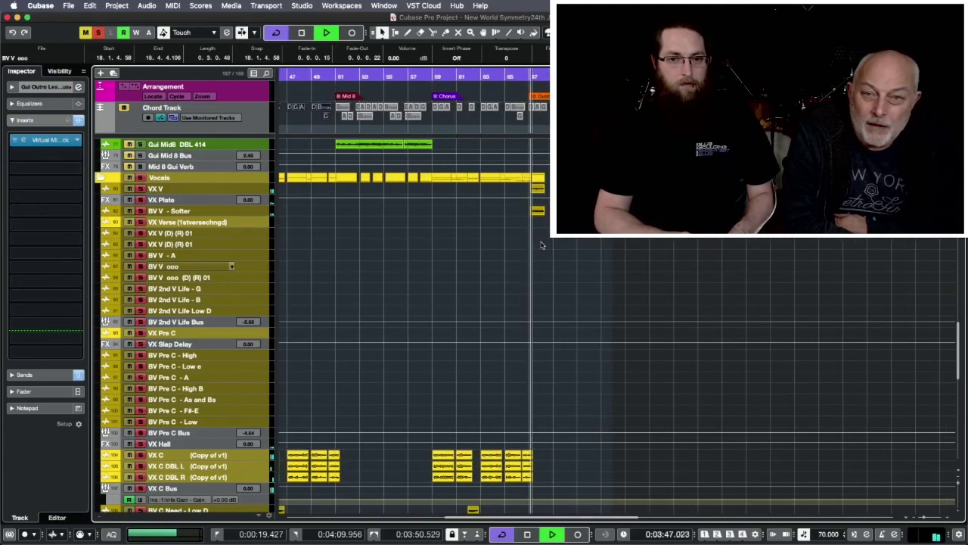
{"action": "key", "text": "g"}
{"action": "key", "text": "g"}
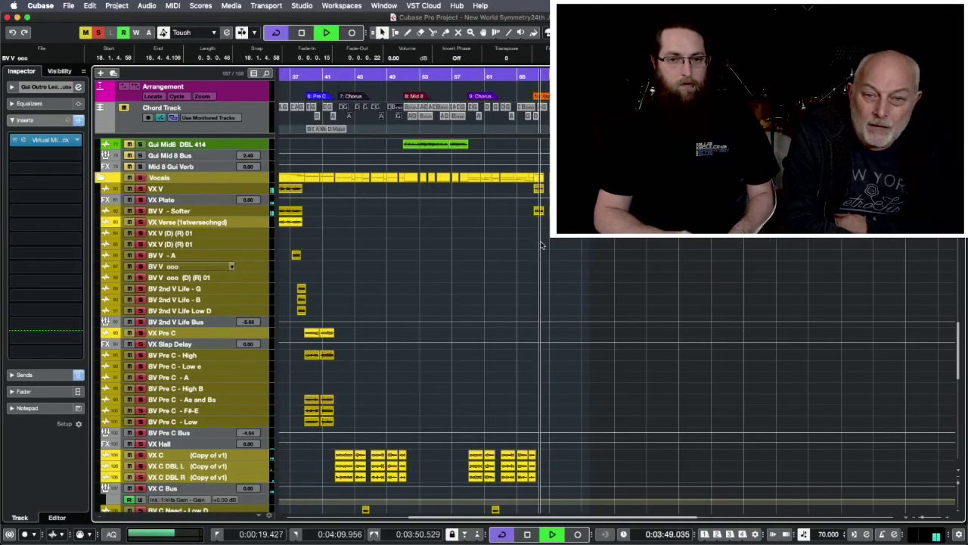
- Add the synth tracks to the soloed vocals, audition them through the end of the Outro and stop playback
{"action": "scroll", "coordinate": [541, 244], "scroll_direction": "down", "scroll_amount": 10}
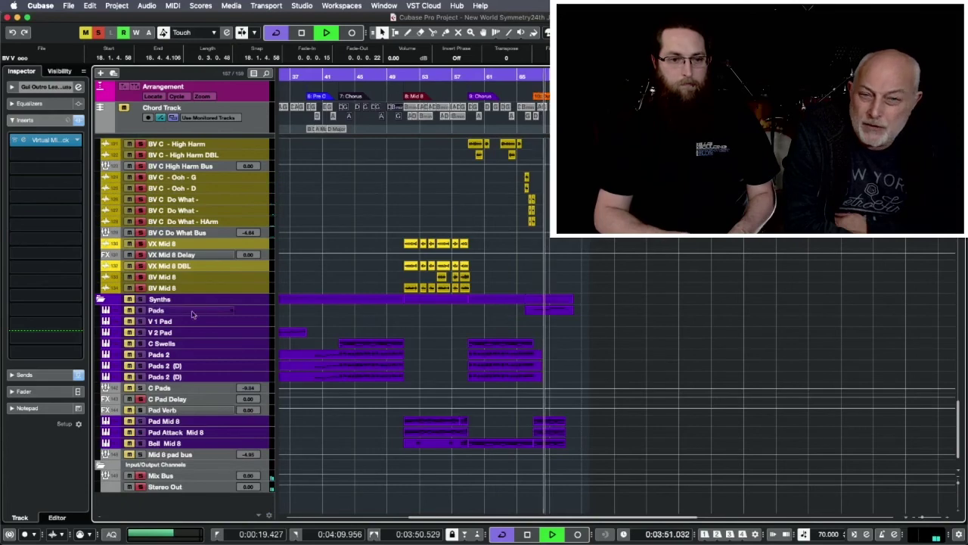
{"action": "left_click", "coordinate": [142, 311]}
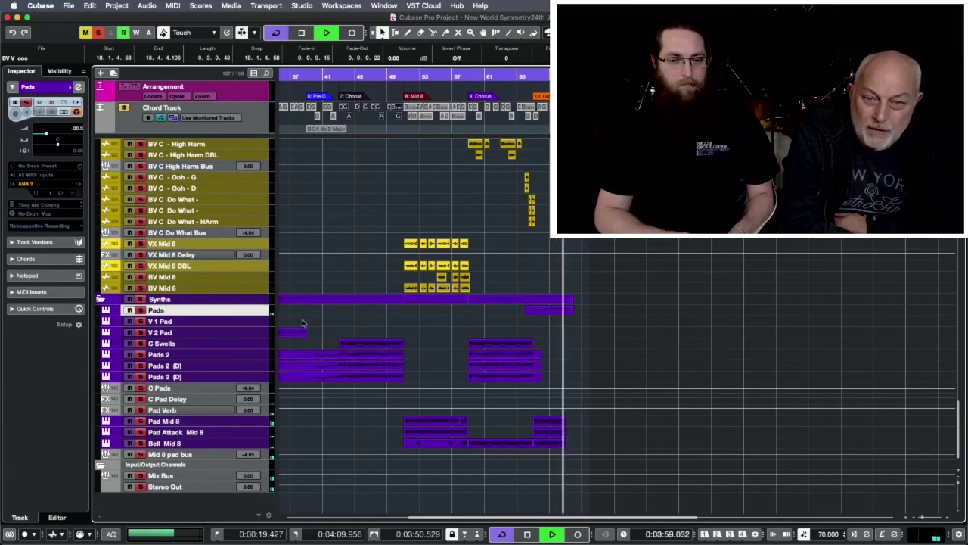
{"action": "key", "text": "space"}
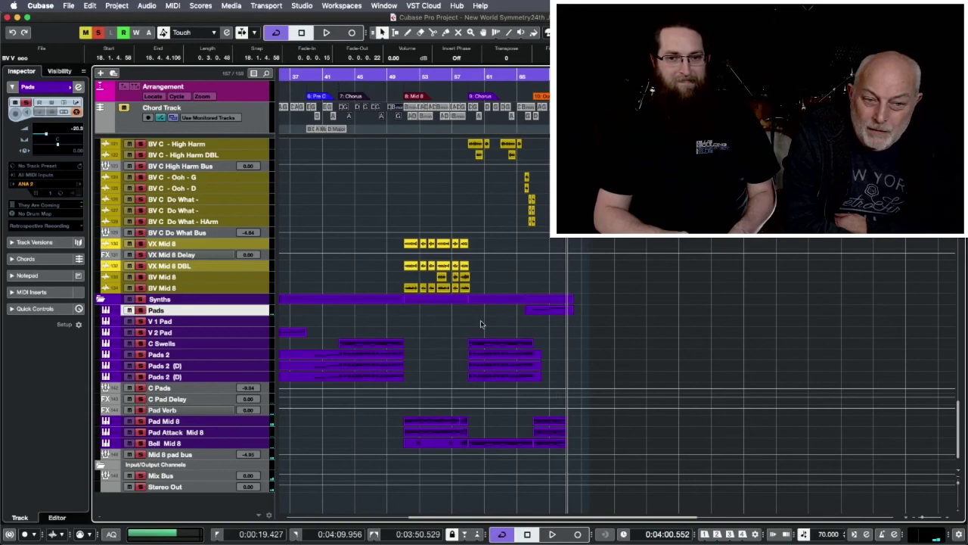
{"action": "scroll", "coordinate": [482, 324], "scroll_direction": "up", "scroll_amount": 15}
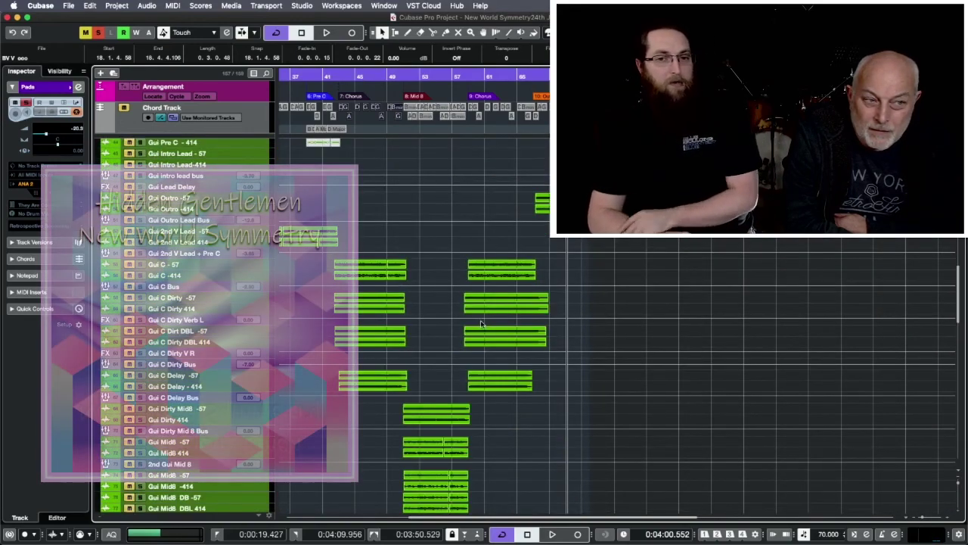
{"action": "scroll", "coordinate": [481, 324], "scroll_direction": "up", "scroll_amount": 15}
{"action": "scroll", "coordinate": [481, 324], "scroll_direction": "left", "scroll_amount": 5}
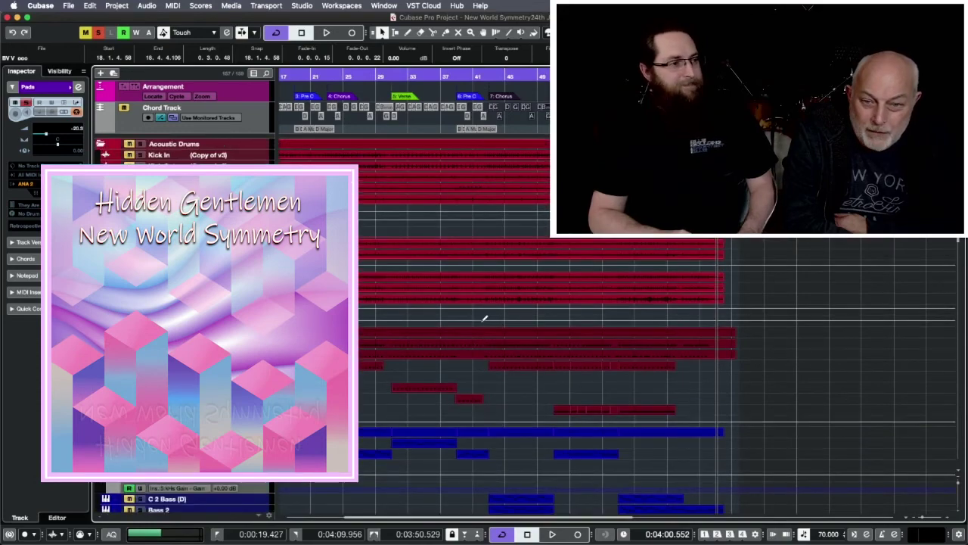